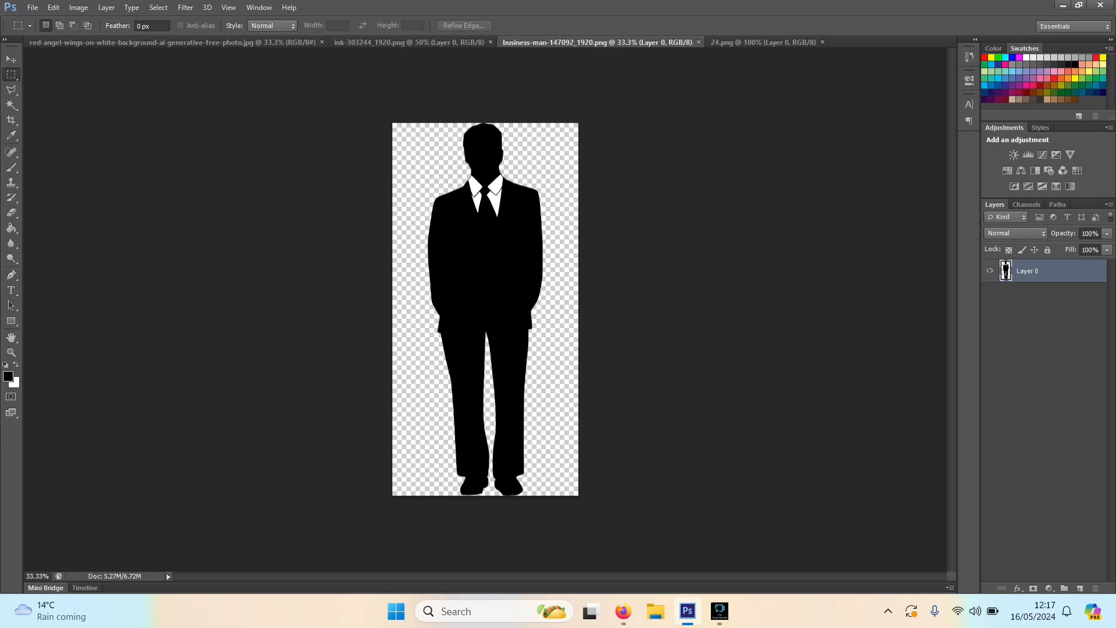
Step: Resize the businessman silhouette image to a height of 22 cm with proportions constrained
right_click(588, 42)
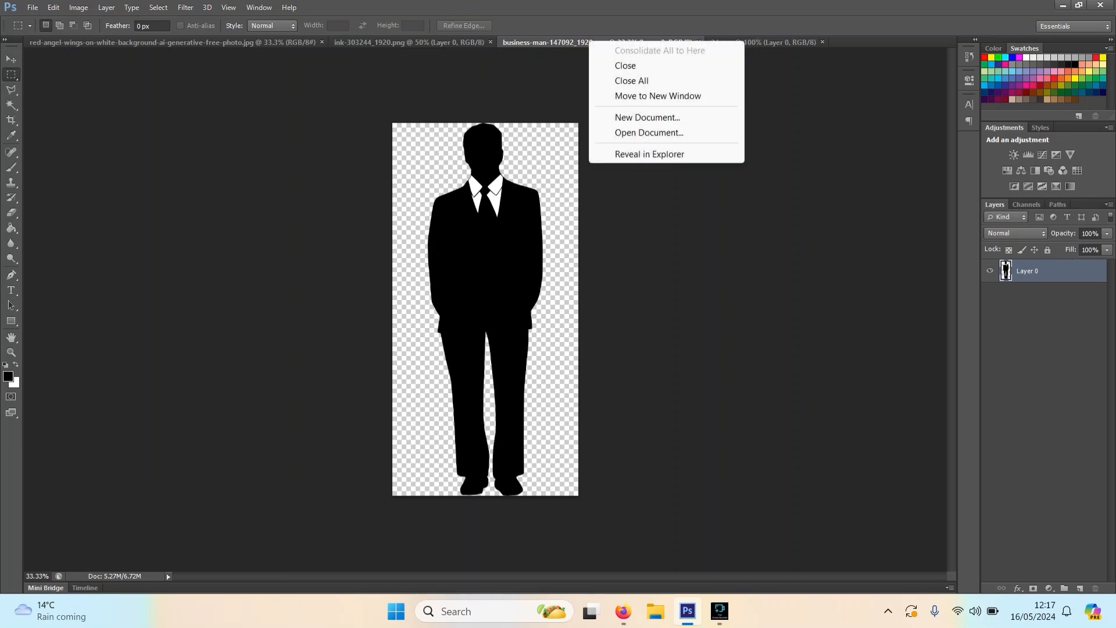
left_click(79, 8)
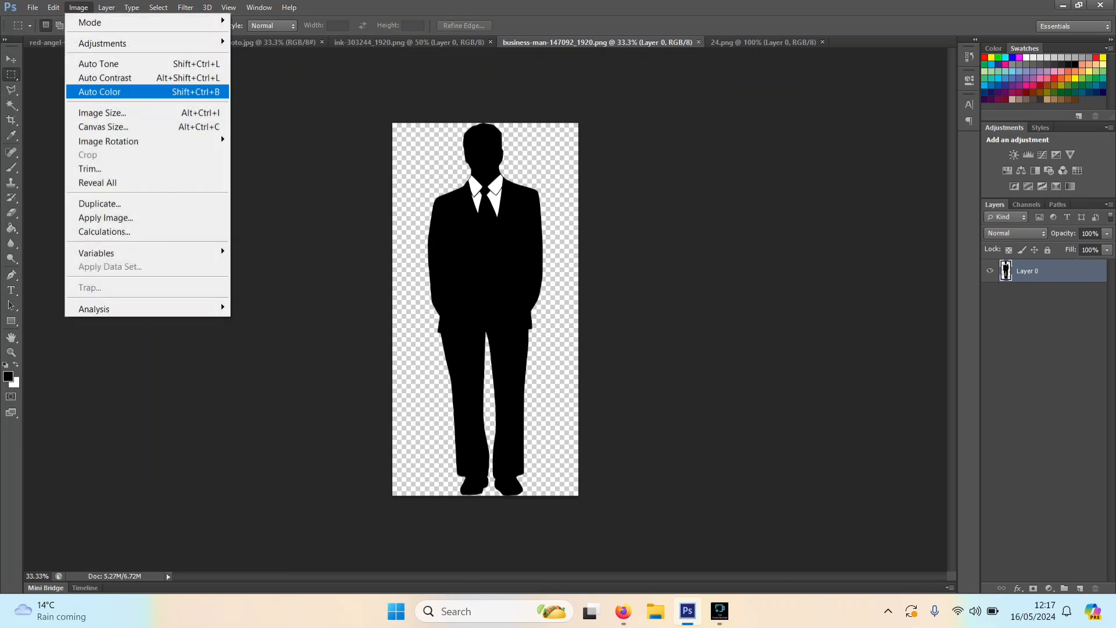
left_click(102, 113)
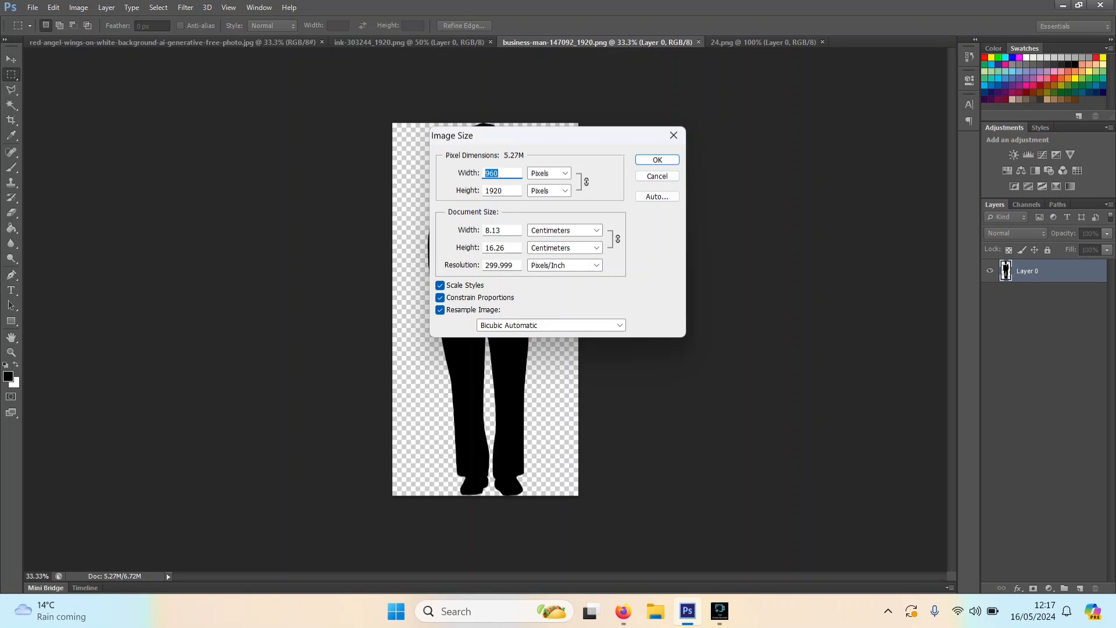
double_click(498, 247)
type("2")
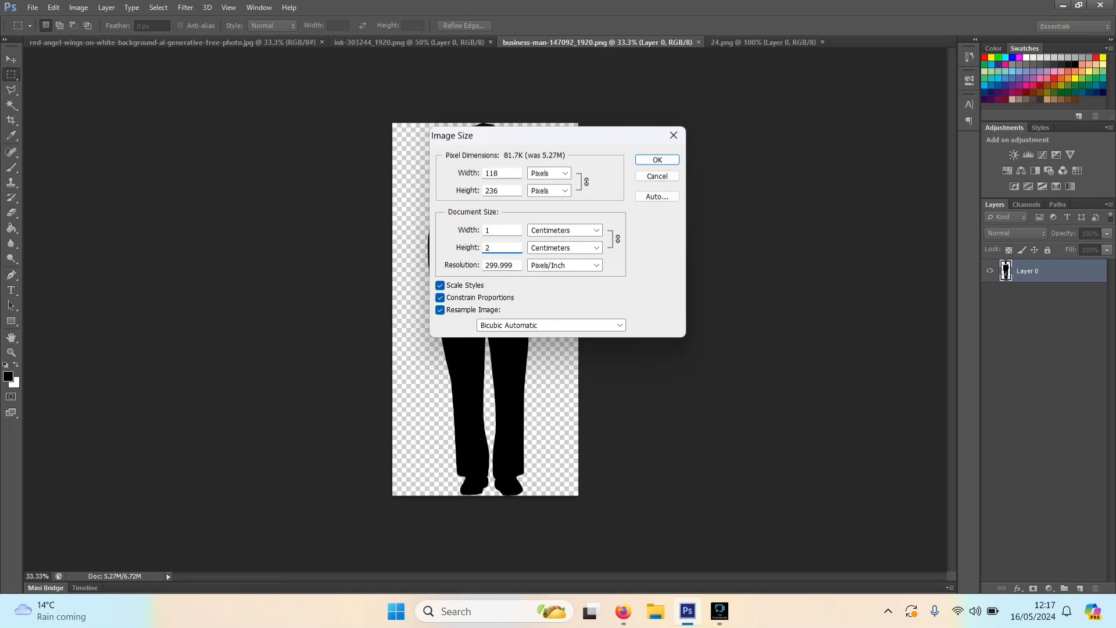
type("2")
key("Return")
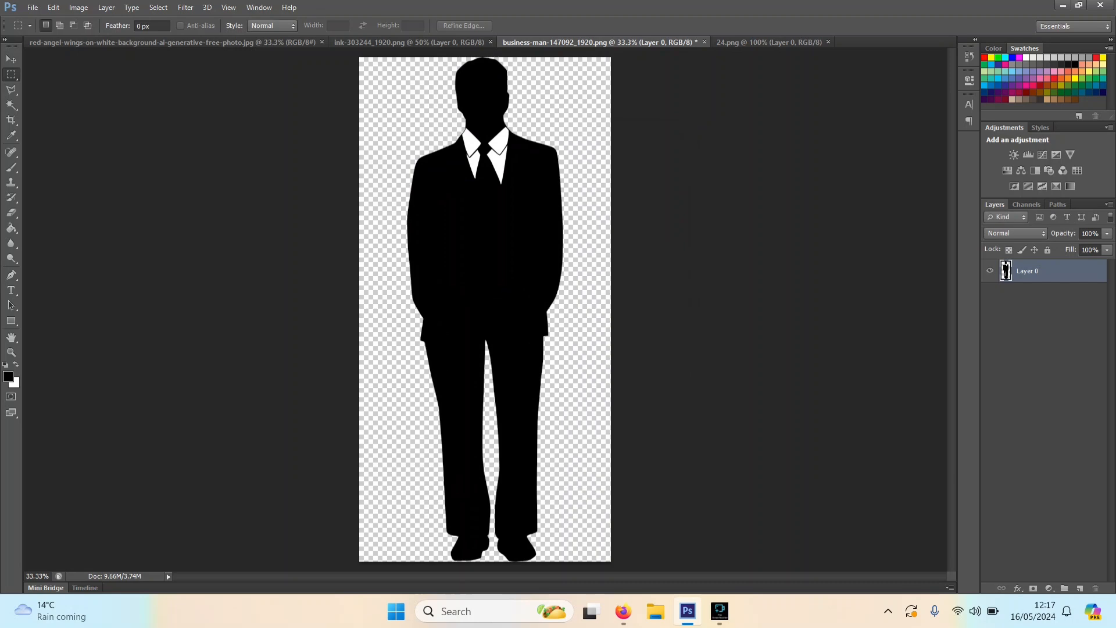
Step: Resize the red ink splatter image to 300 pixels/inch and 20 cm wide with proportions constrained
left_click(769, 42)
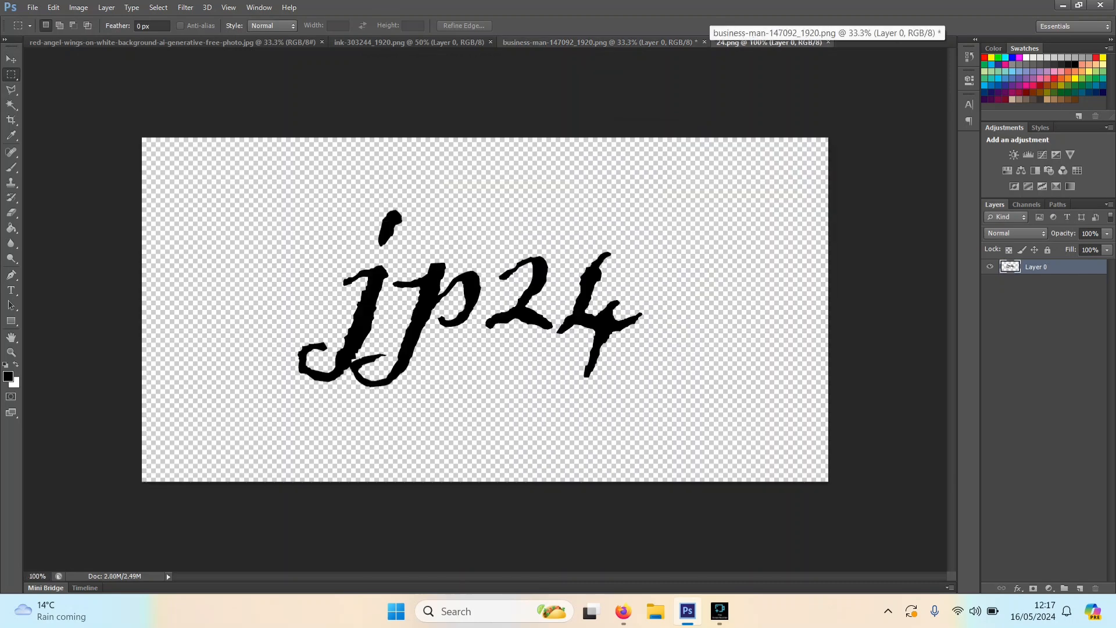
left_click(599, 42)
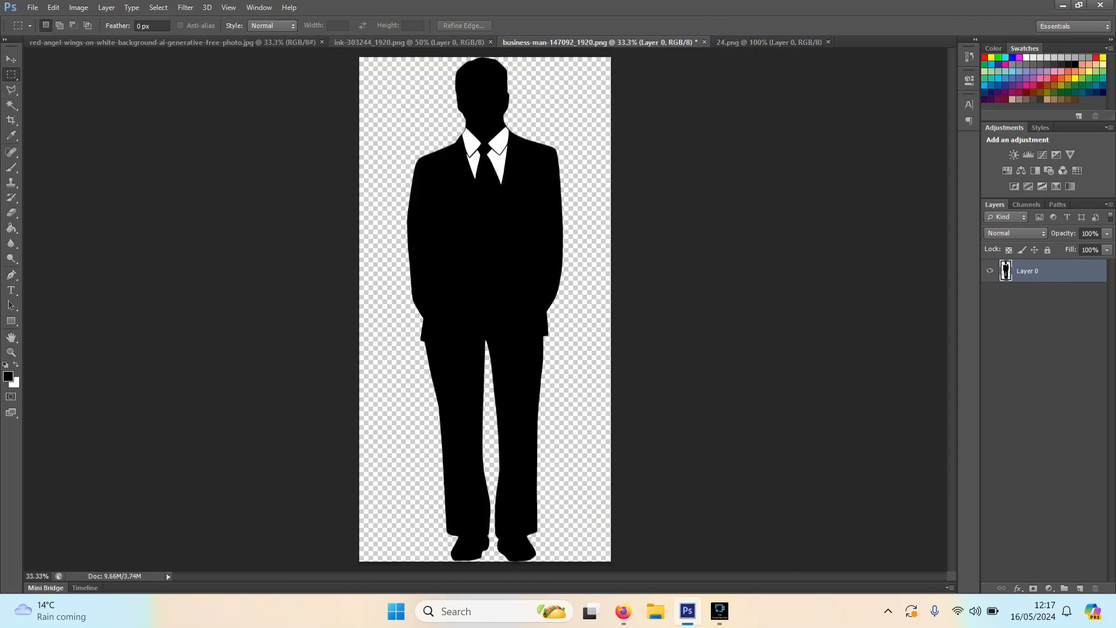
left_click(409, 42)
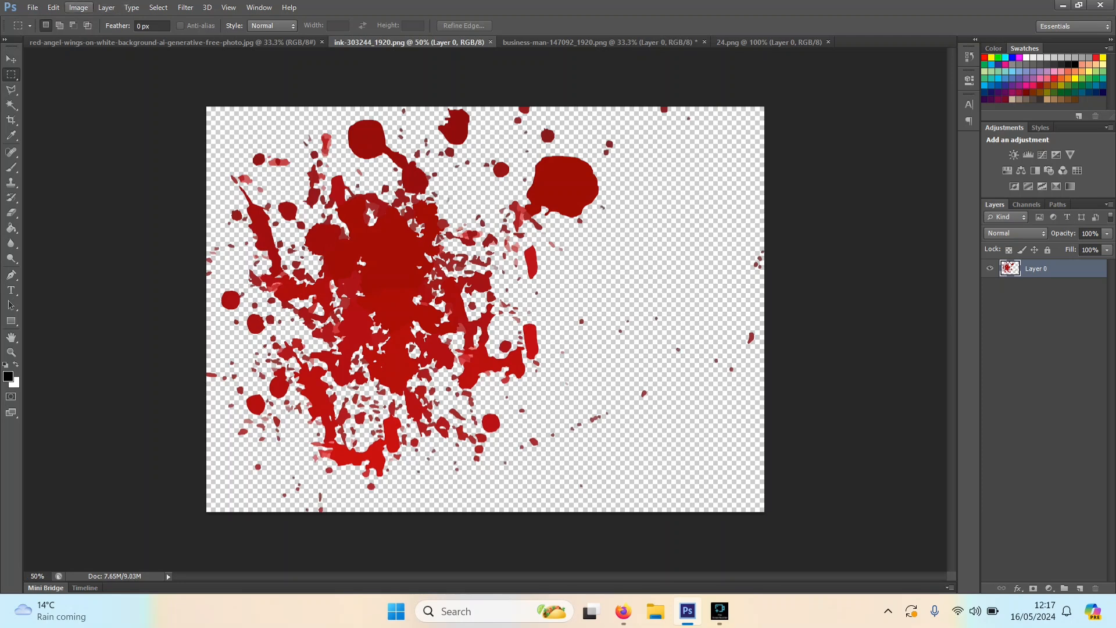
left_click(78, 7)
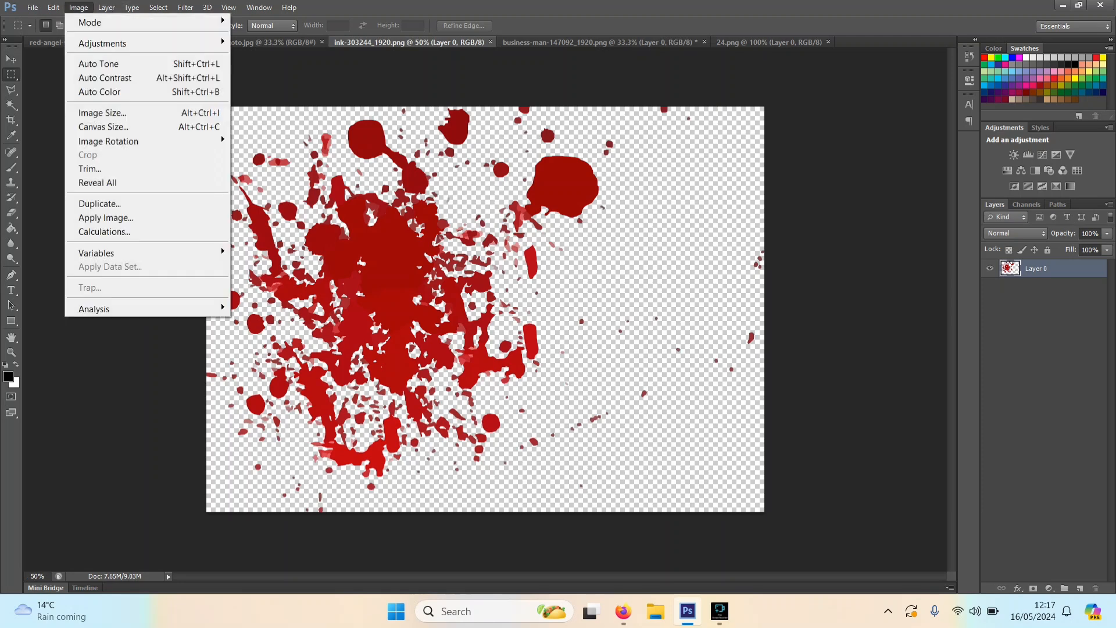
left_click(103, 113)
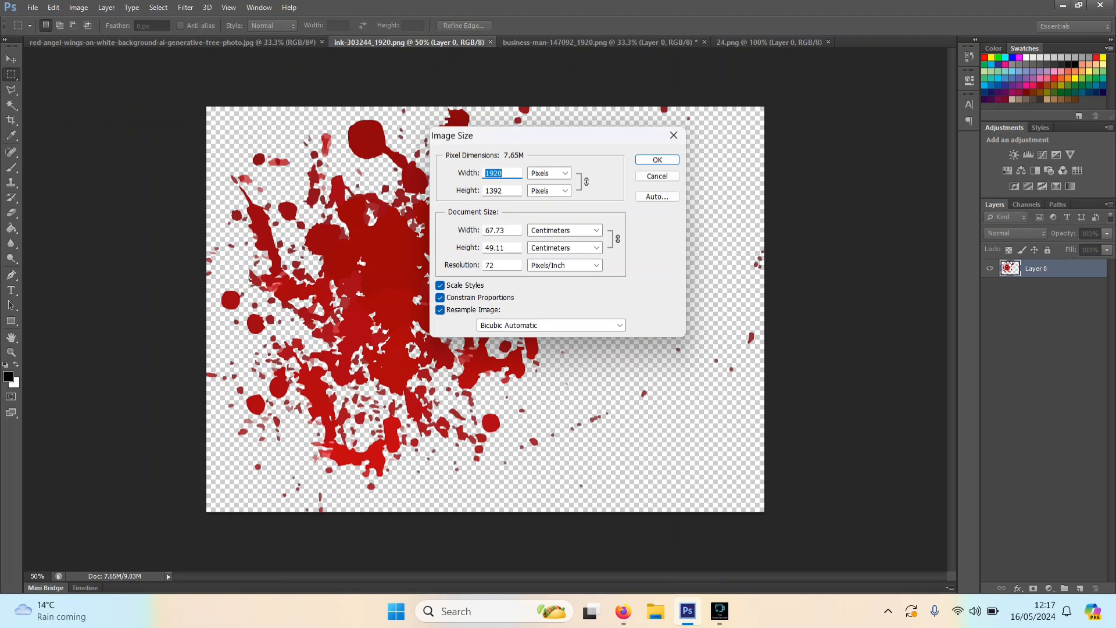
left_click_drag(496, 265, 484, 265)
type("300")
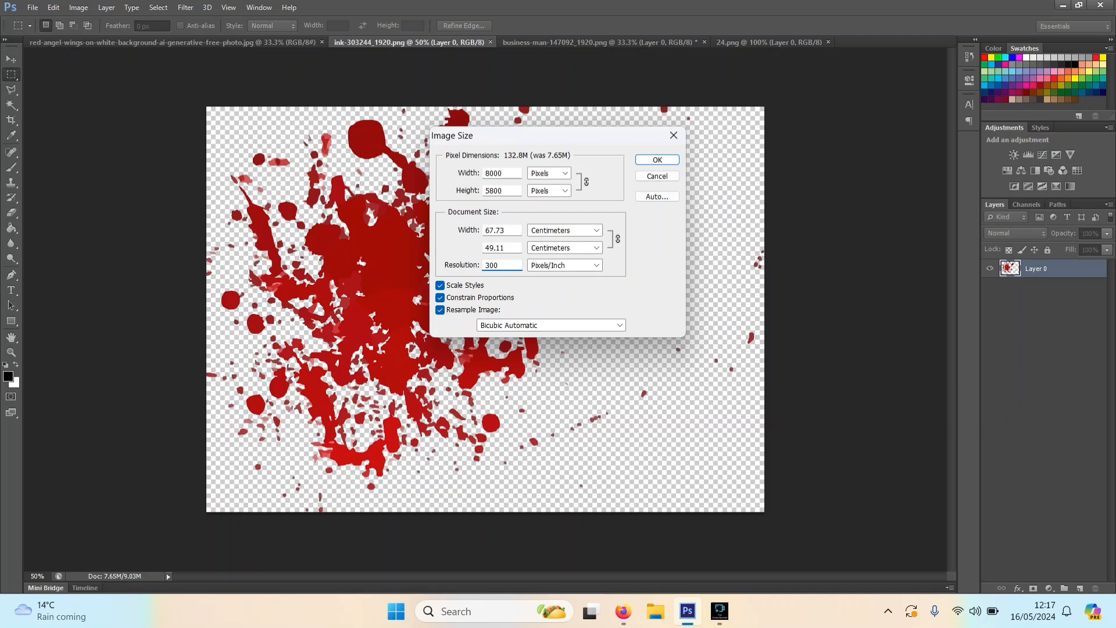
left_click(509, 247)
double_click(507, 230)
type("20")
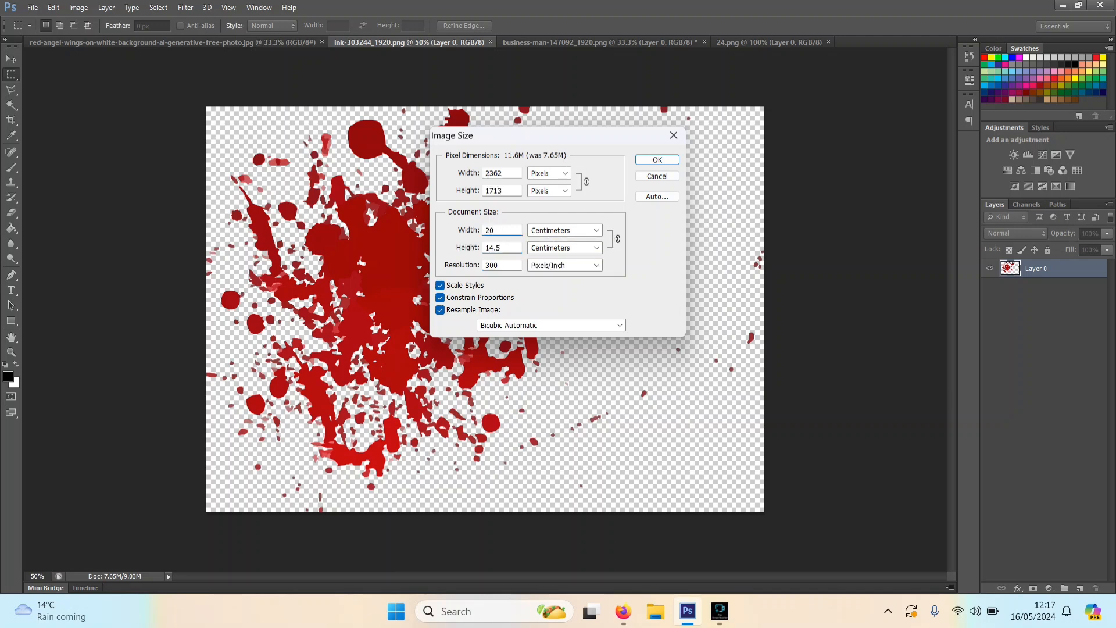
key("Return")
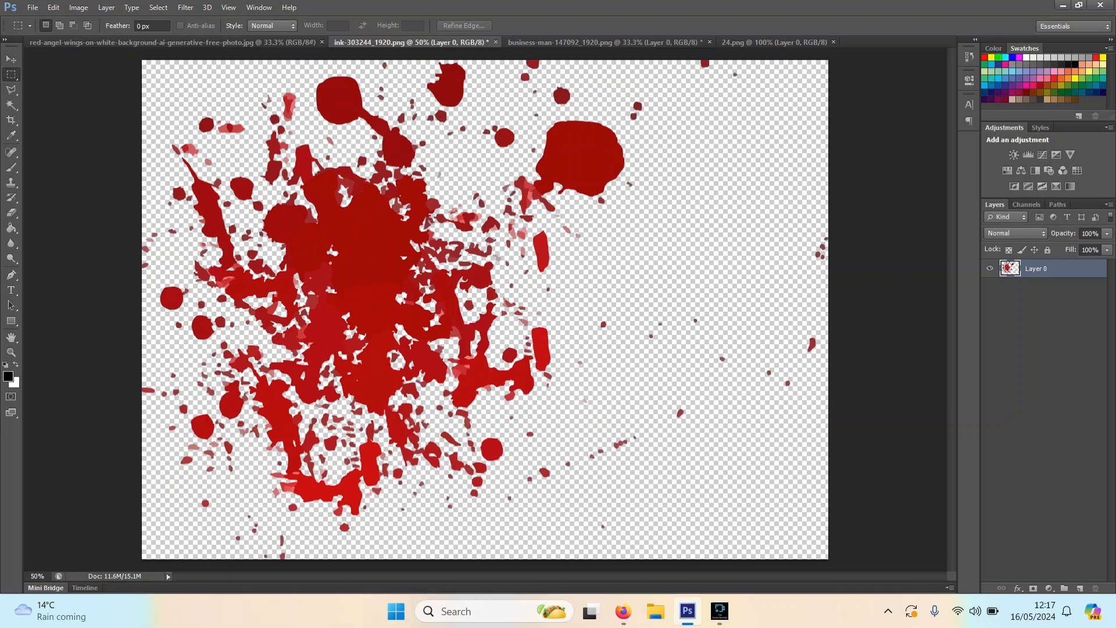
Step: Resize the red angel wings image to 300 pixels/inch and 21 cm wide with proportions constrained
left_click(125, 42)
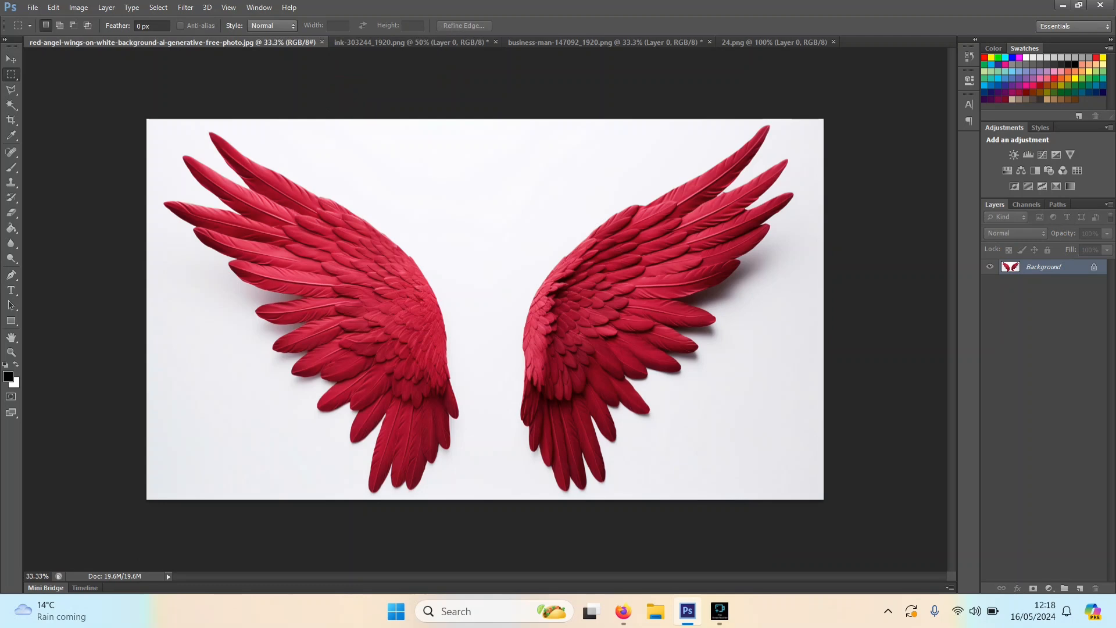
key("alt+i")
key("Down")
key("Down")
key("Down")
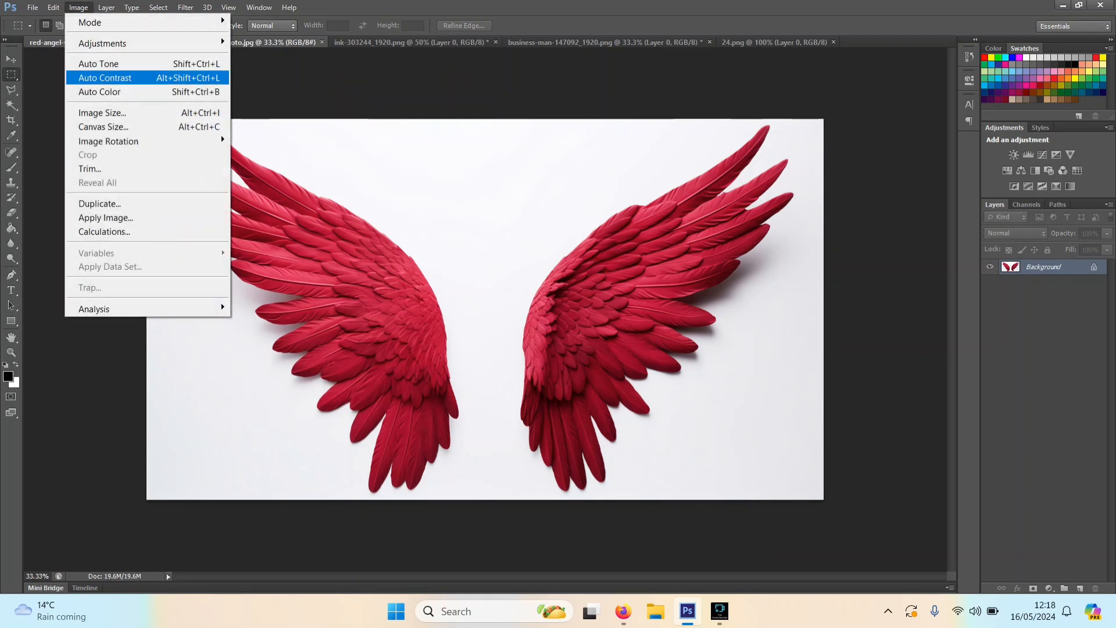
key("Up")
key("Up")
key("Right")
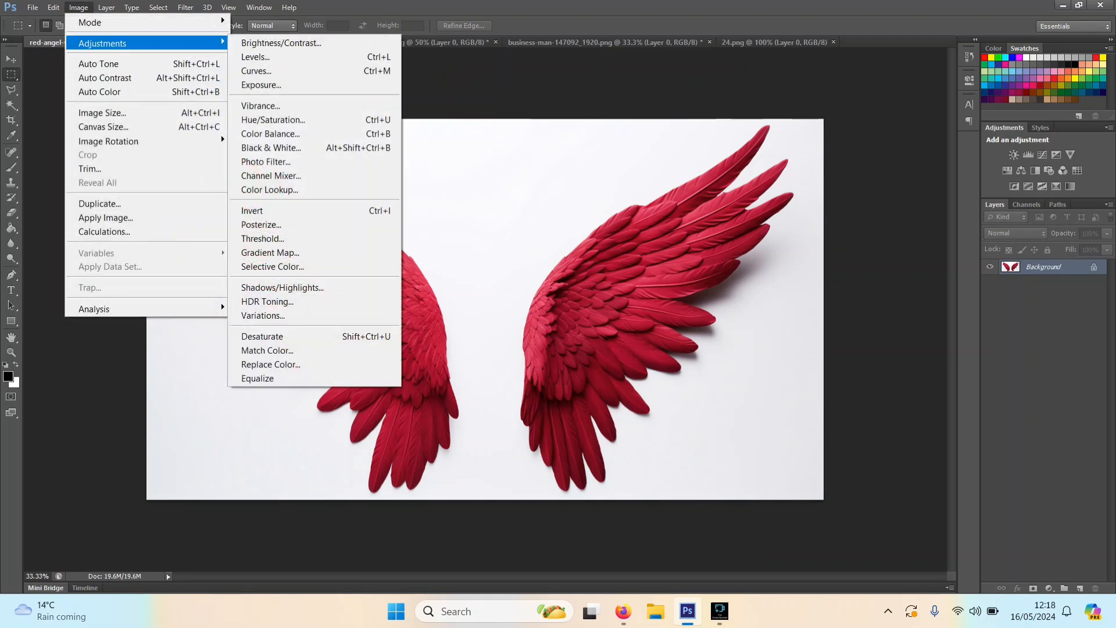
key("Left")
key("Down")
key("Down")
key("Down")
key("Down")
key("Down")
key("Down")
key("Up")
key("Up")
key("Return")
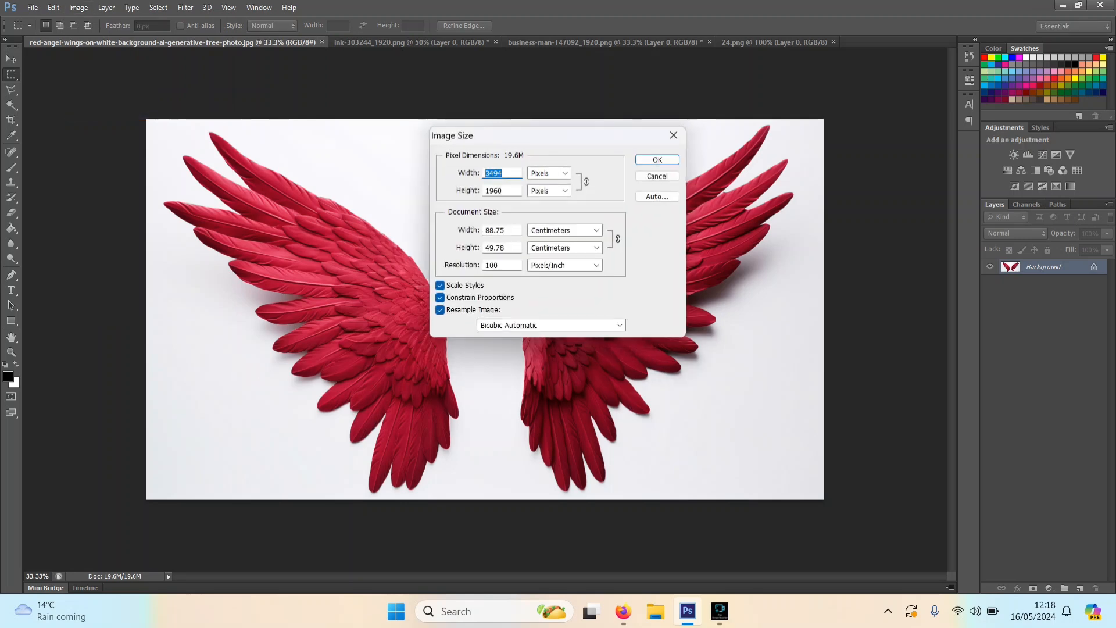
double_click(497, 265)
type("300")
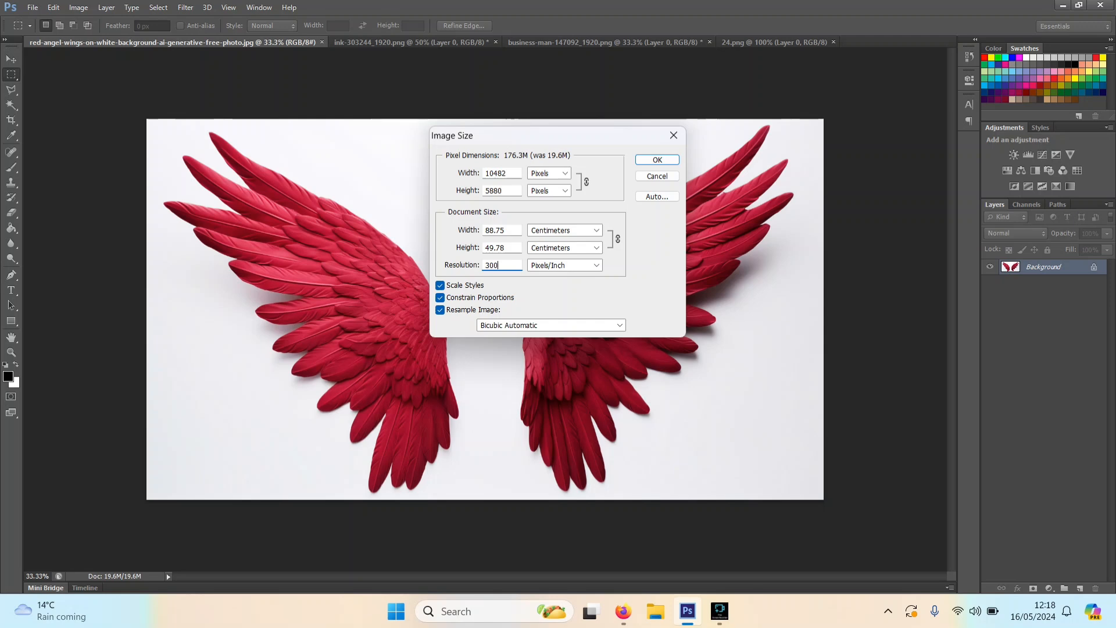
double_click(496, 230)
type("21")
key("Return")
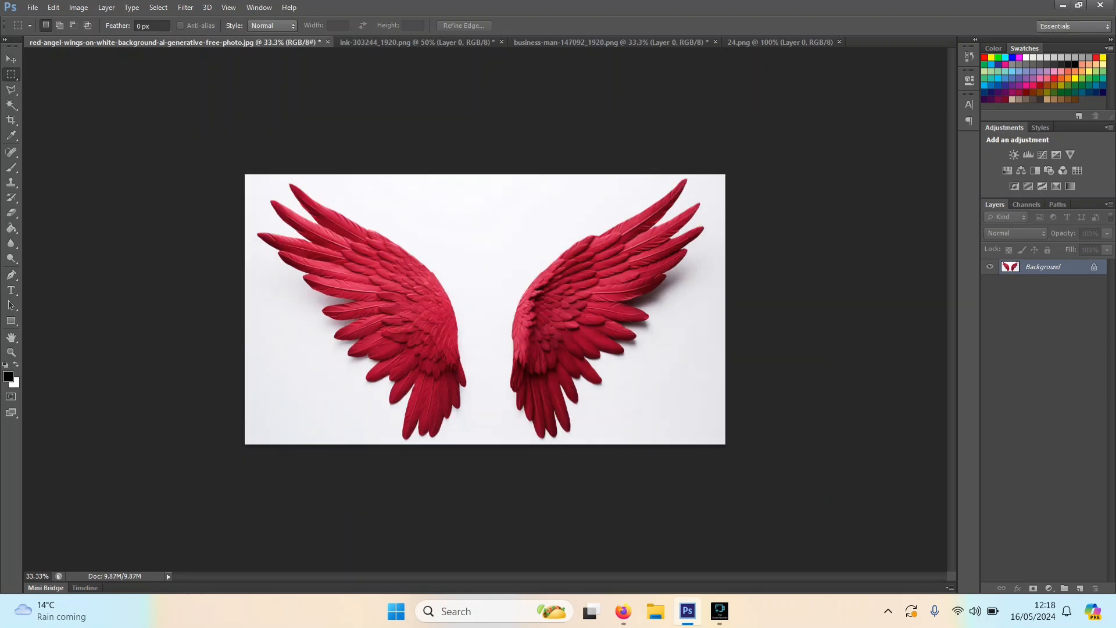
Step: Start a new document and set its resolution to 300 pixels/inch
left_click(32, 8)
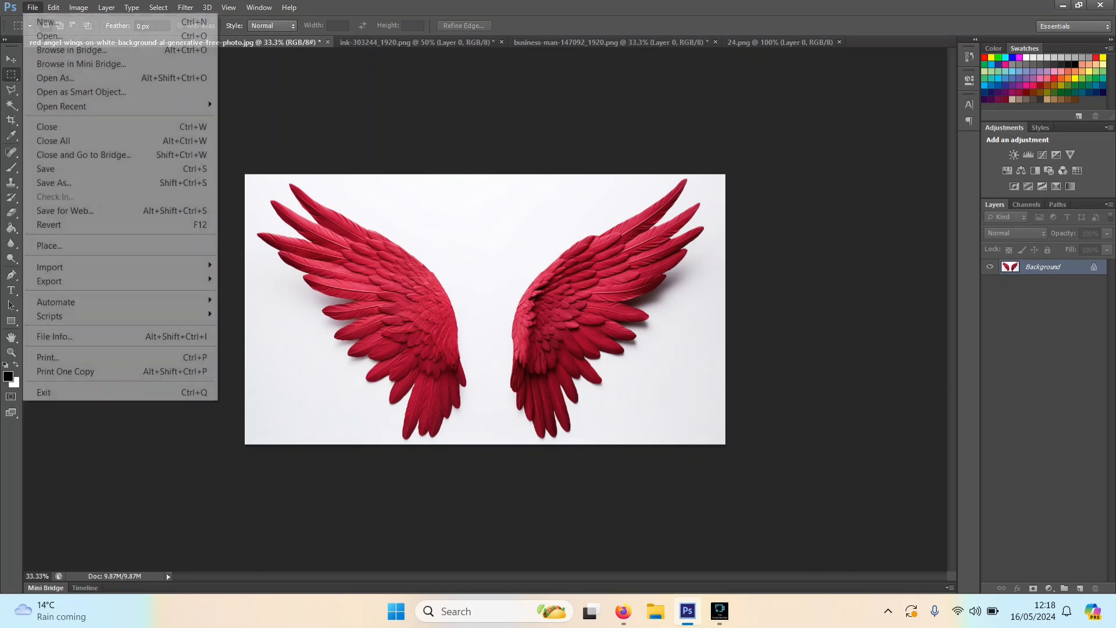
left_click(47, 22)
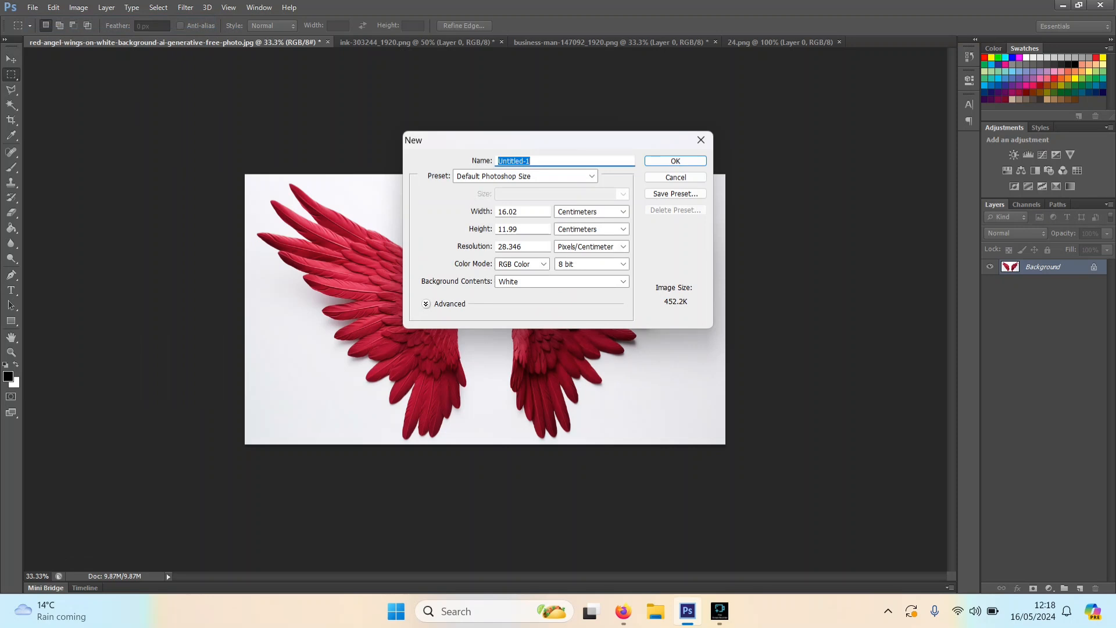
left_click(622, 247)
left_click(574, 260)
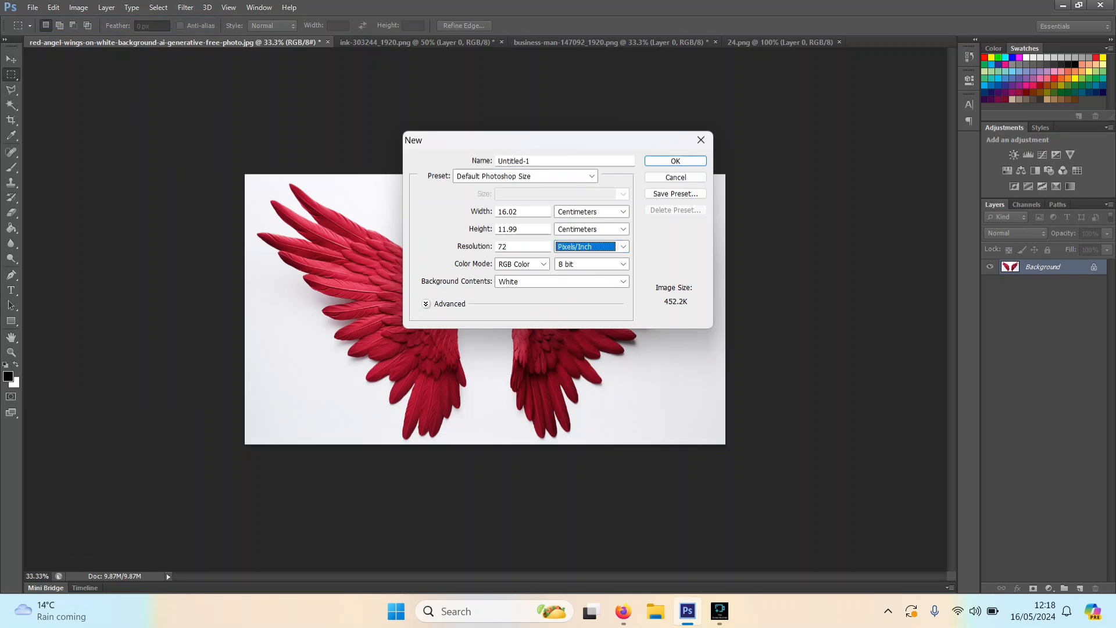
double_click(504, 246)
type("300")
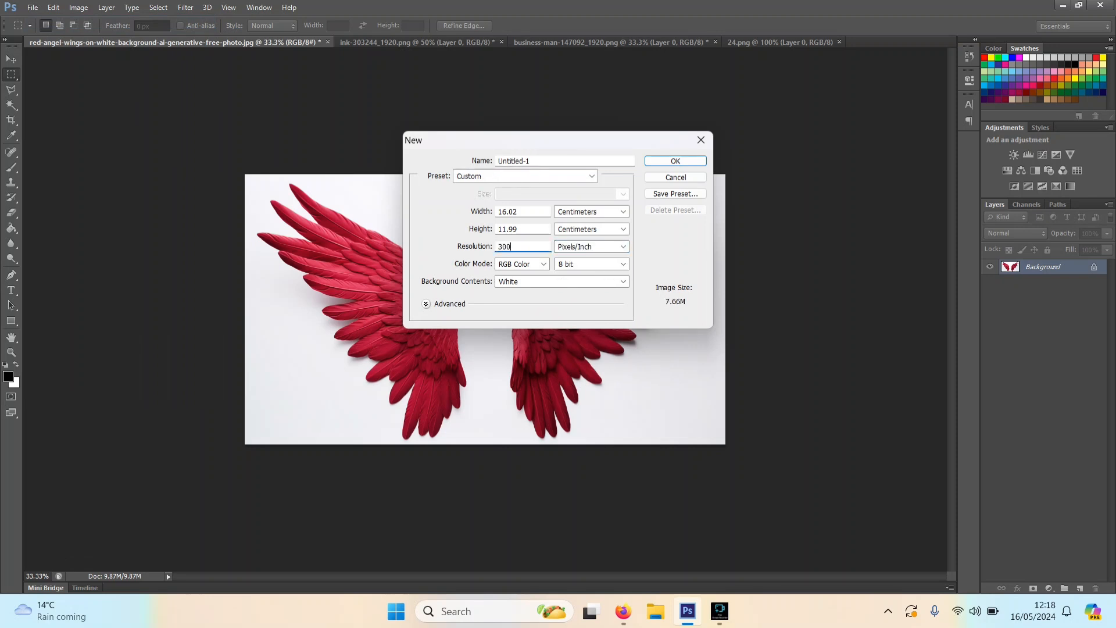
Step: Set the new document's size to 21 cm wide by 30 cm high and create it with a white background
left_click(623, 212)
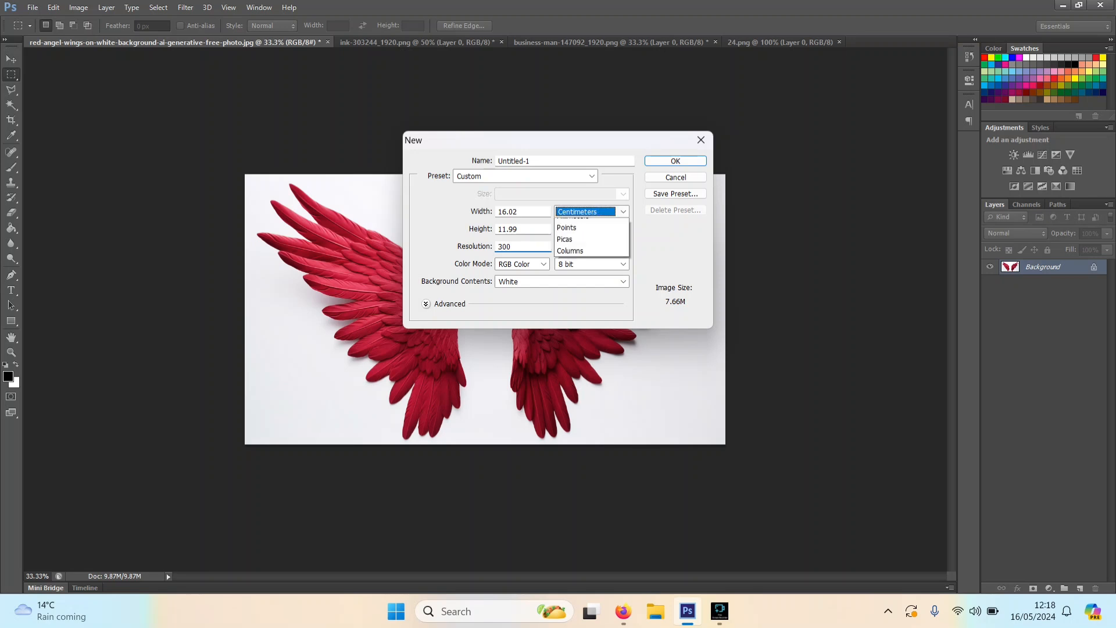
left_click(576, 248)
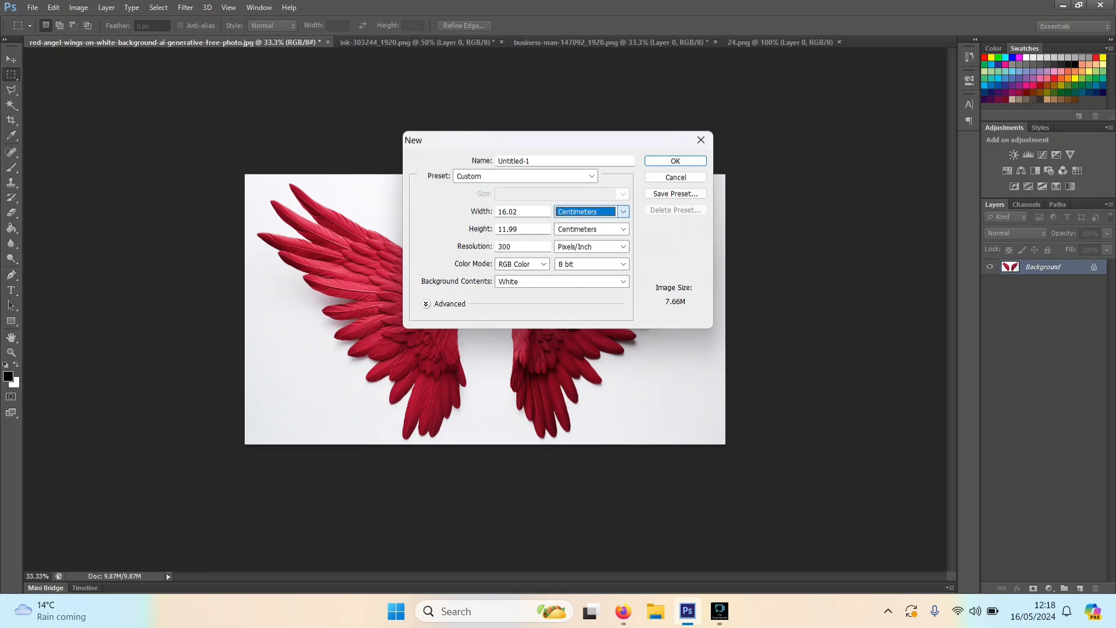
left_click_drag(519, 211, 497, 212)
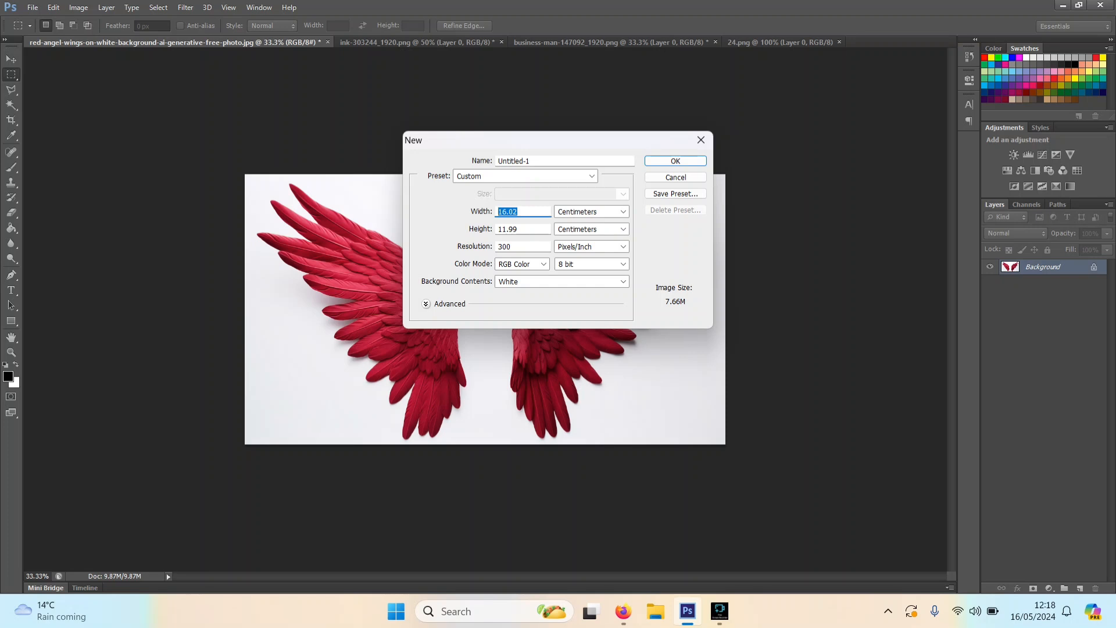
type("21")
key("Tab")
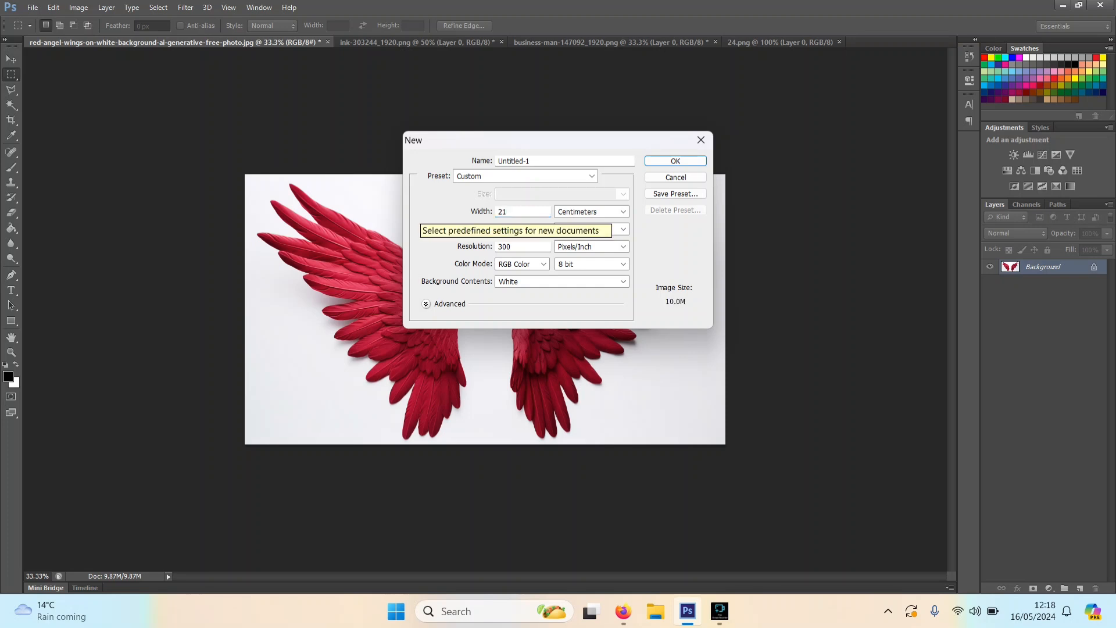
type("30")
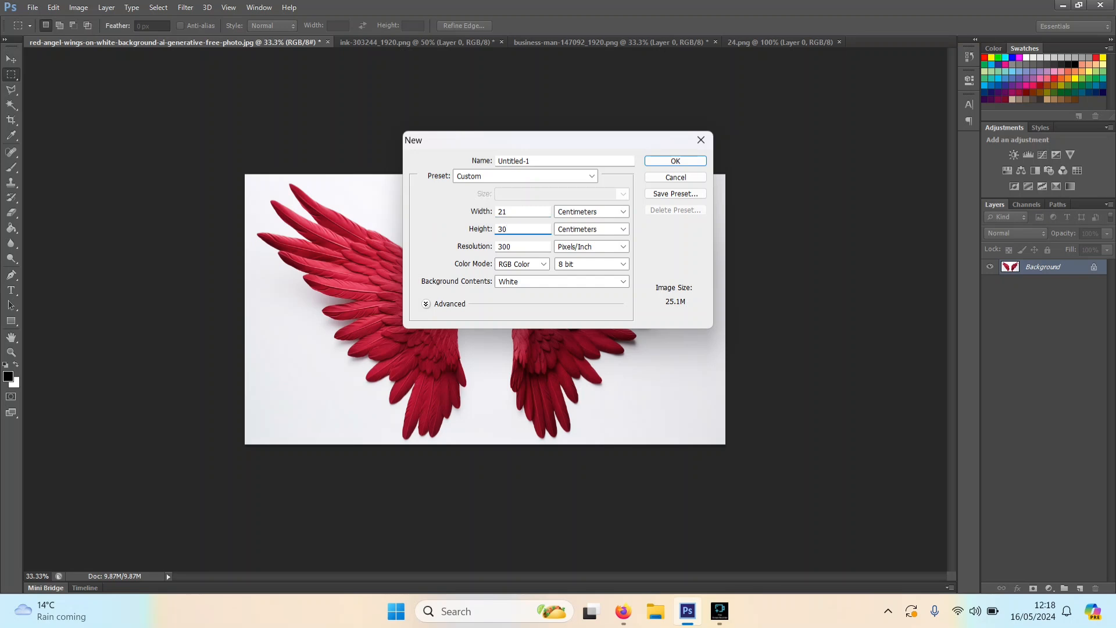
key("Return")
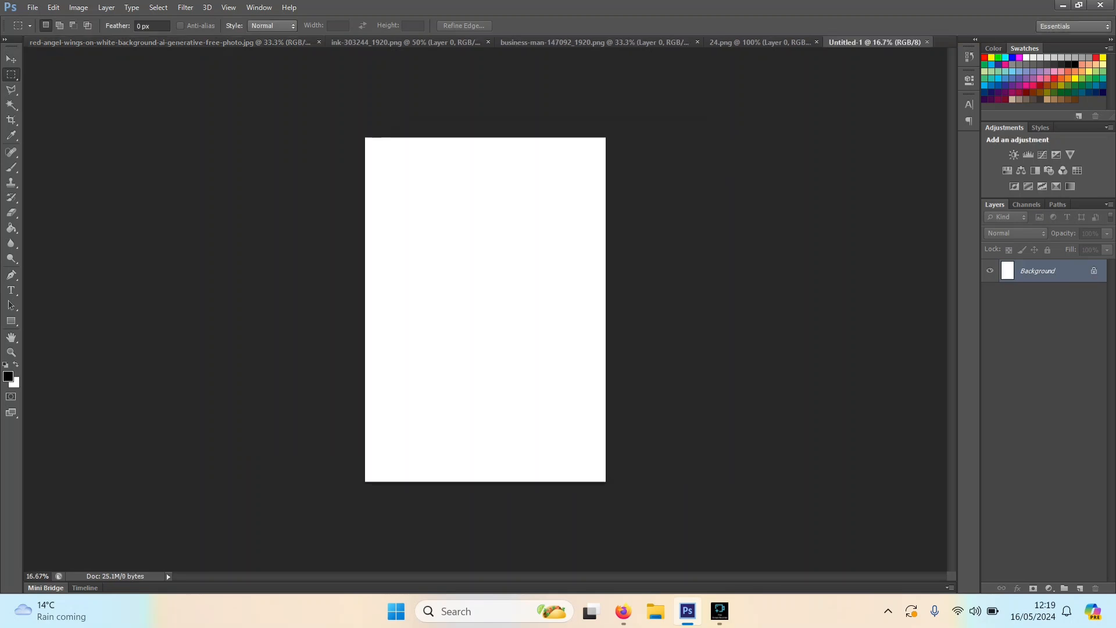
Step: Copy the businessman silhouette into the centre of the blank document from its own floating window, and minimize that window
left_click_drag(593, 43, 710, 57)
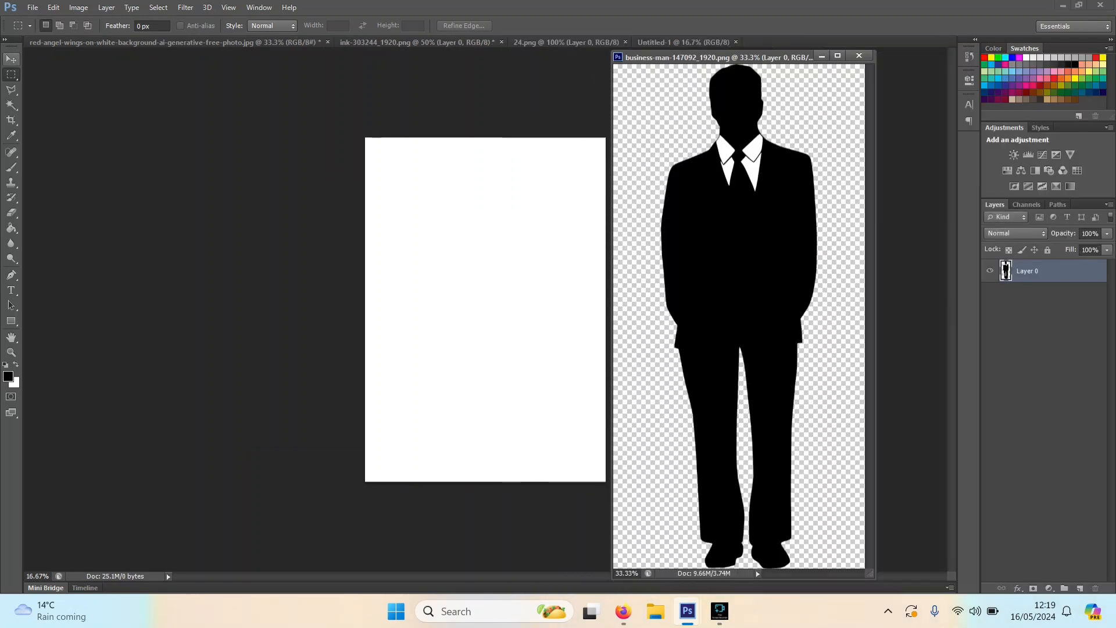
left_click(11, 59)
left_click_drag(776, 285, 485, 270)
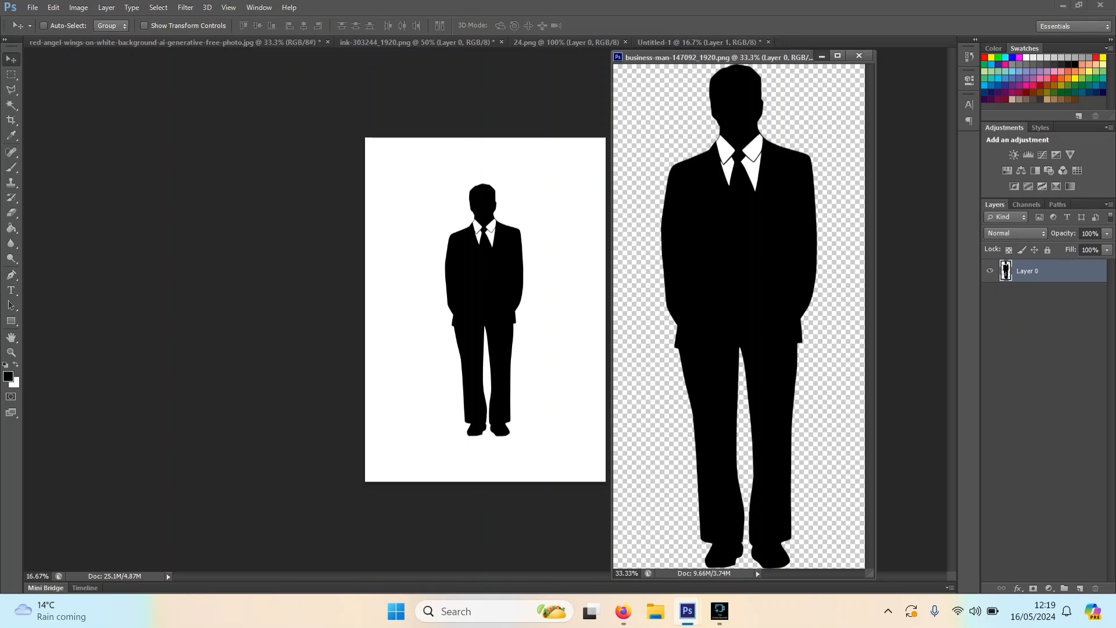
left_click(821, 56)
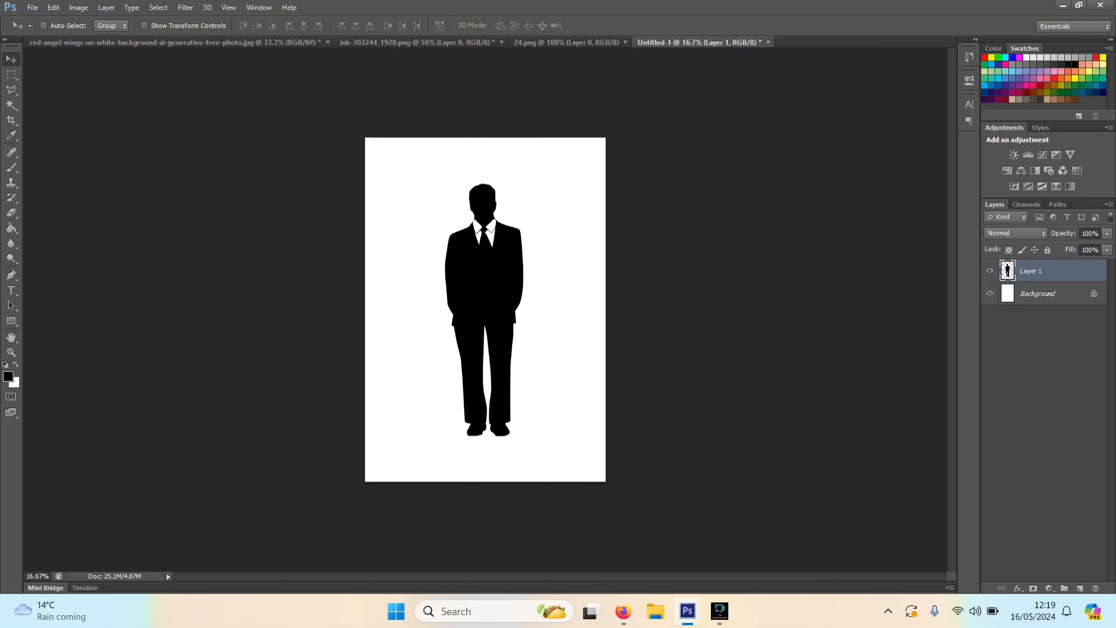
Step: Copy the red angel wings image into the silhouette composition from its own floating window, dock that window again, and return to the composition
left_click(417, 43)
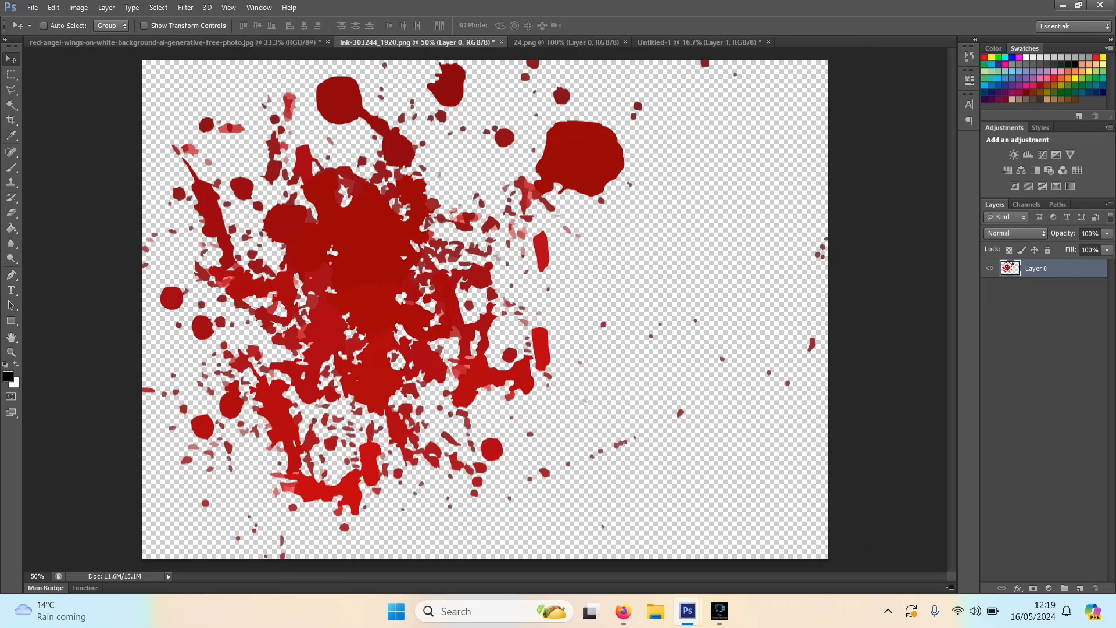
left_click(698, 43)
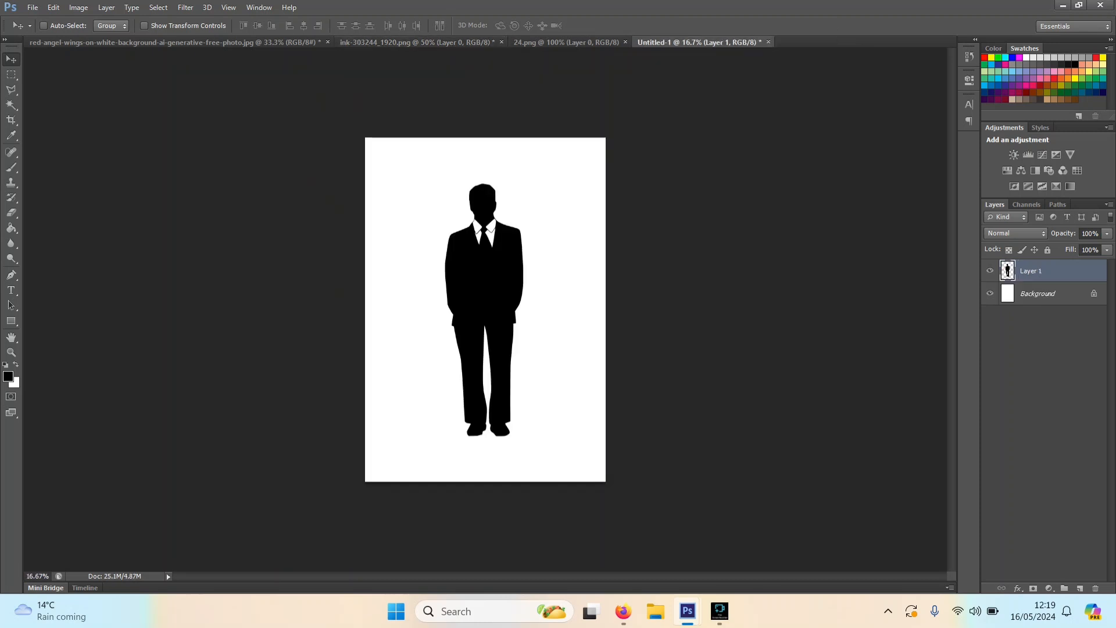
key("ctrl+Tab")
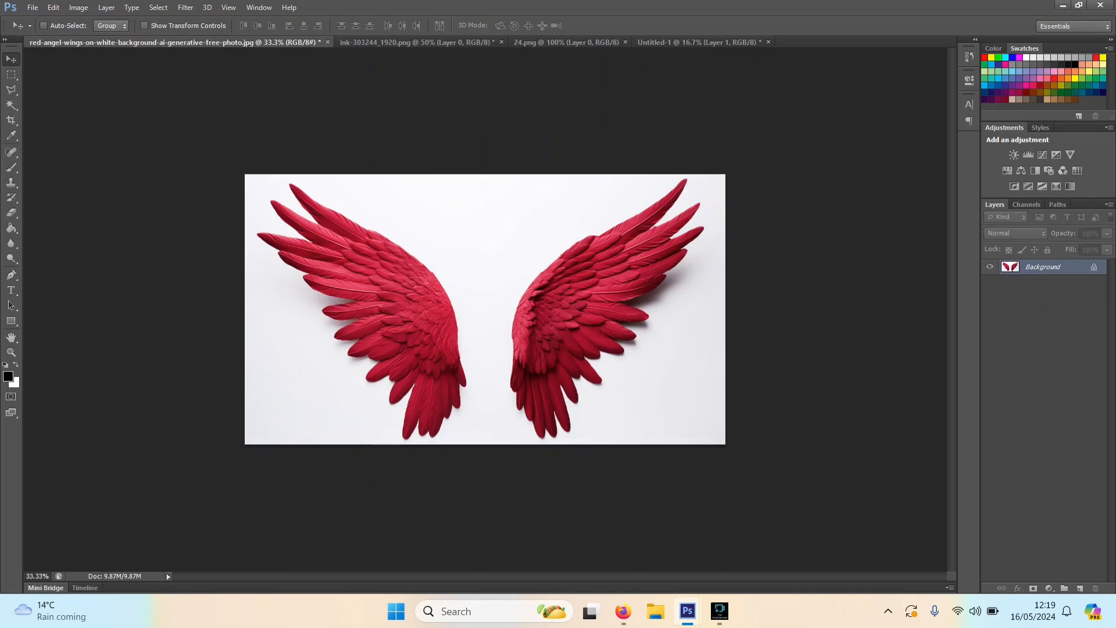
left_click_drag(180, 43, 175, 124)
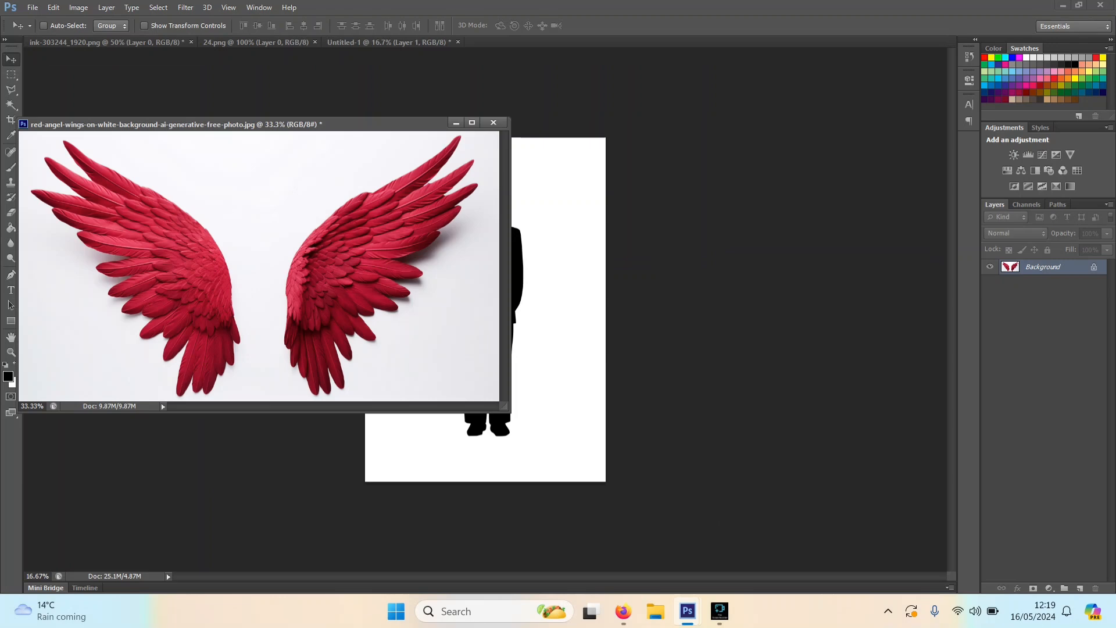
left_click_drag(360, 256, 552, 279)
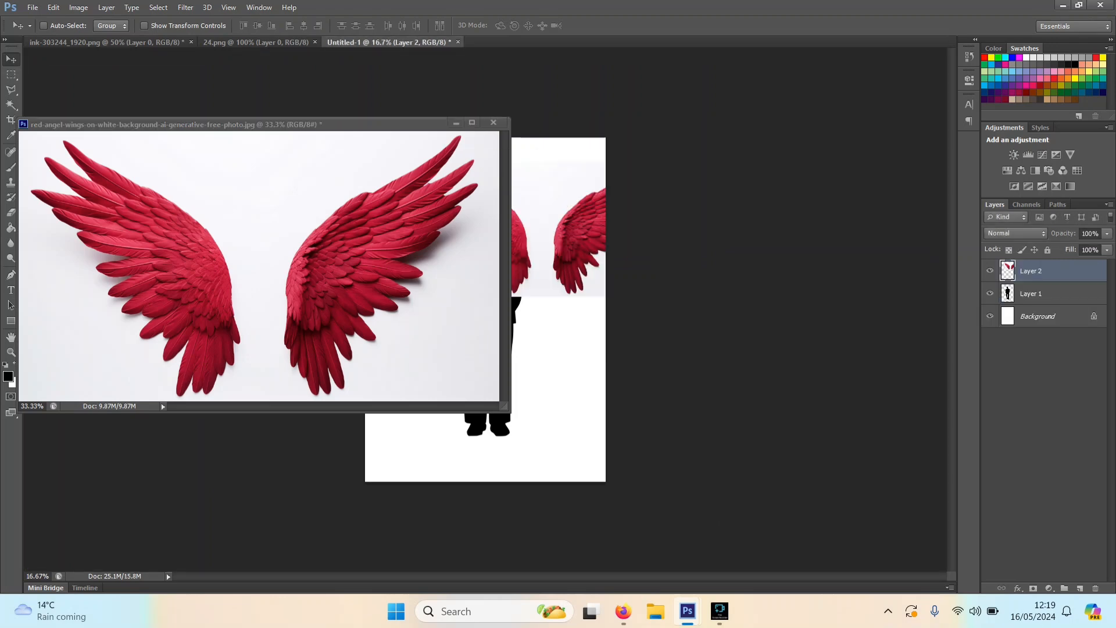
left_click_drag(361, 123, 400, 42)
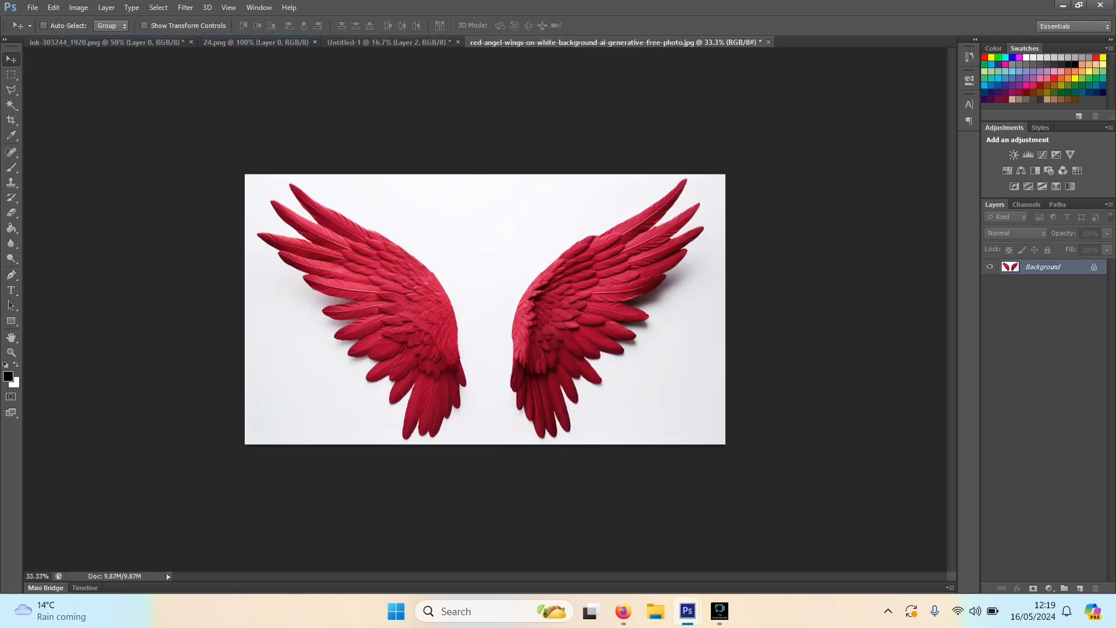
left_click(387, 42)
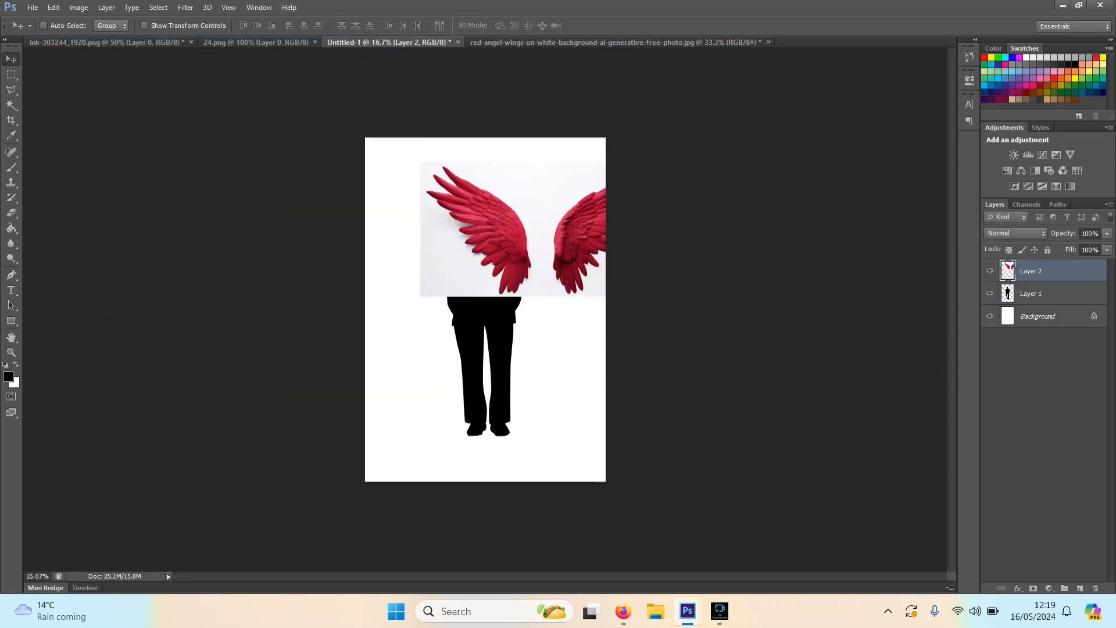
Step: Centre the wings across the upper part of the page and place their layer behind the businessman silhouette
left_click_drag(443, 212, 389, 220)
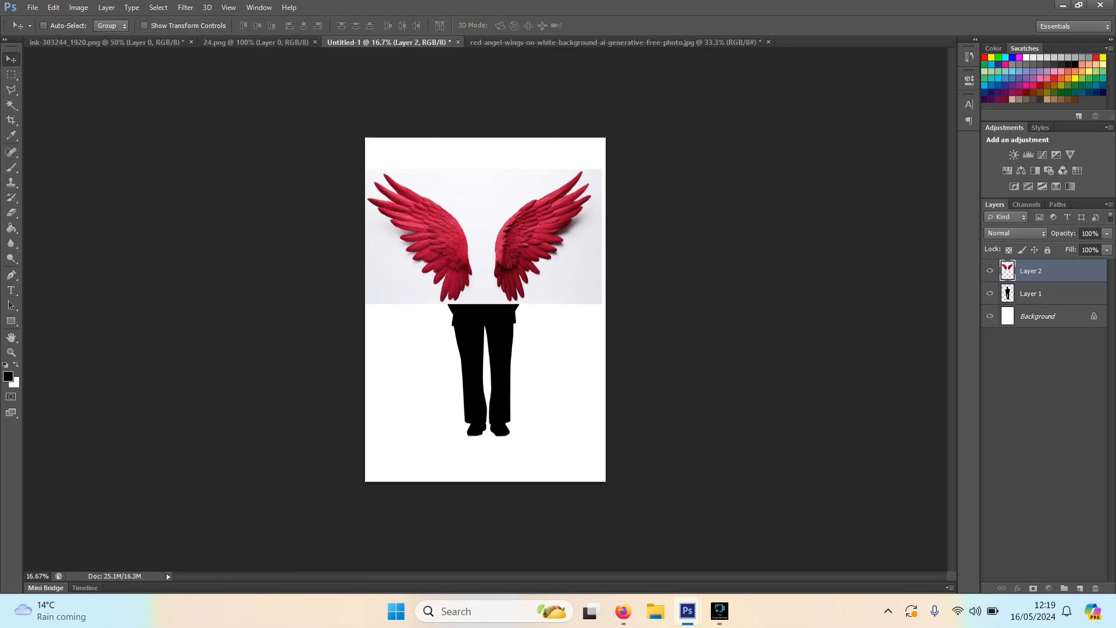
left_click(1049, 294)
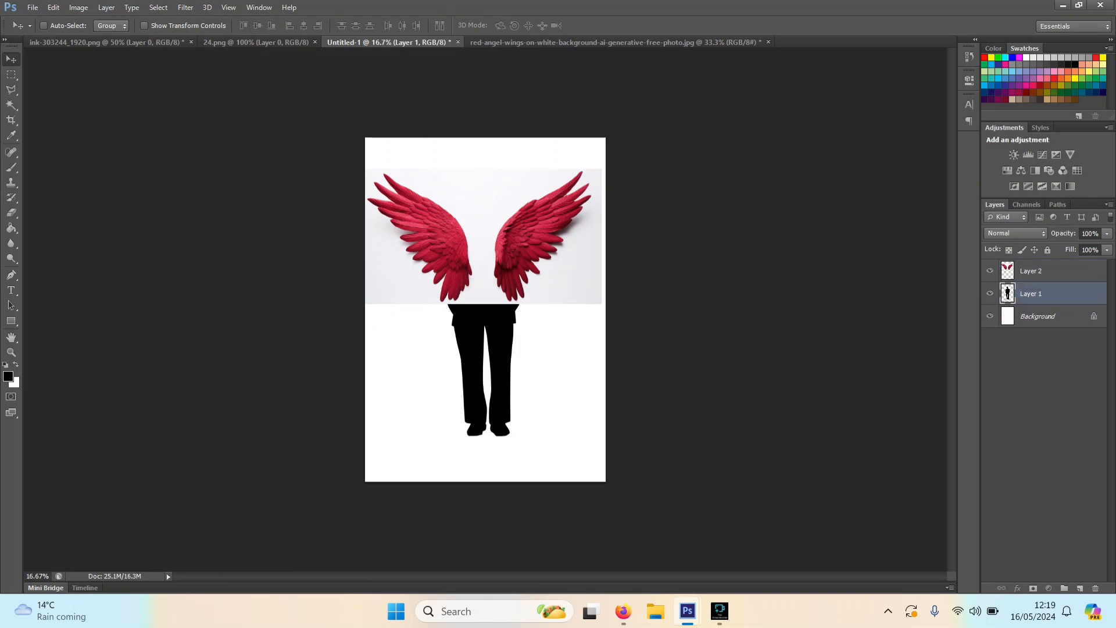
right_click(1037, 270)
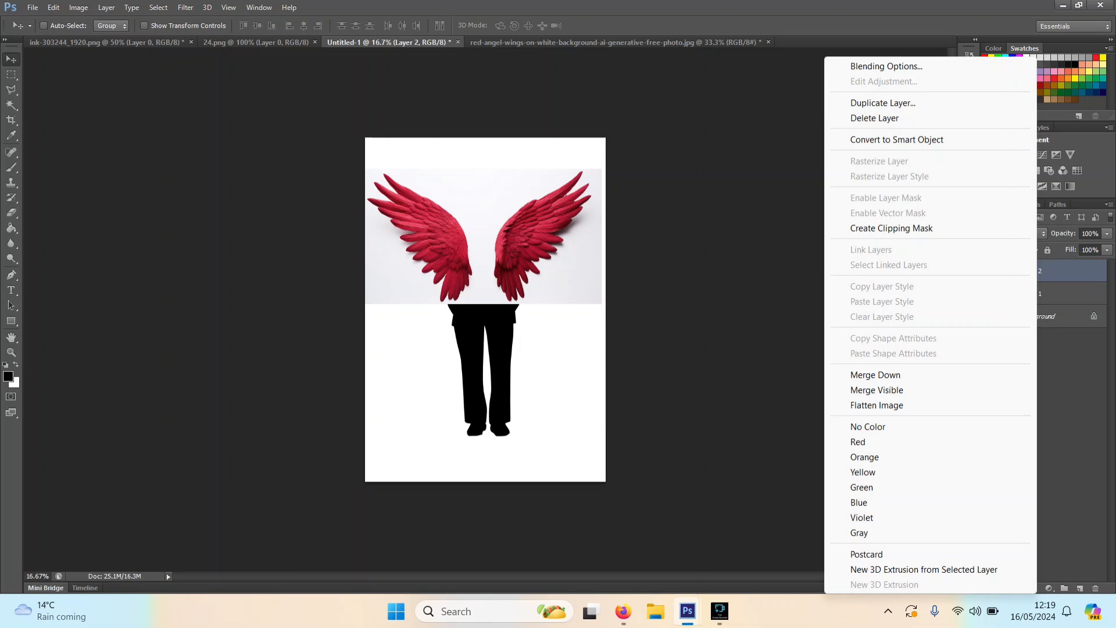
left_click_drag(1046, 271, 1046, 305)
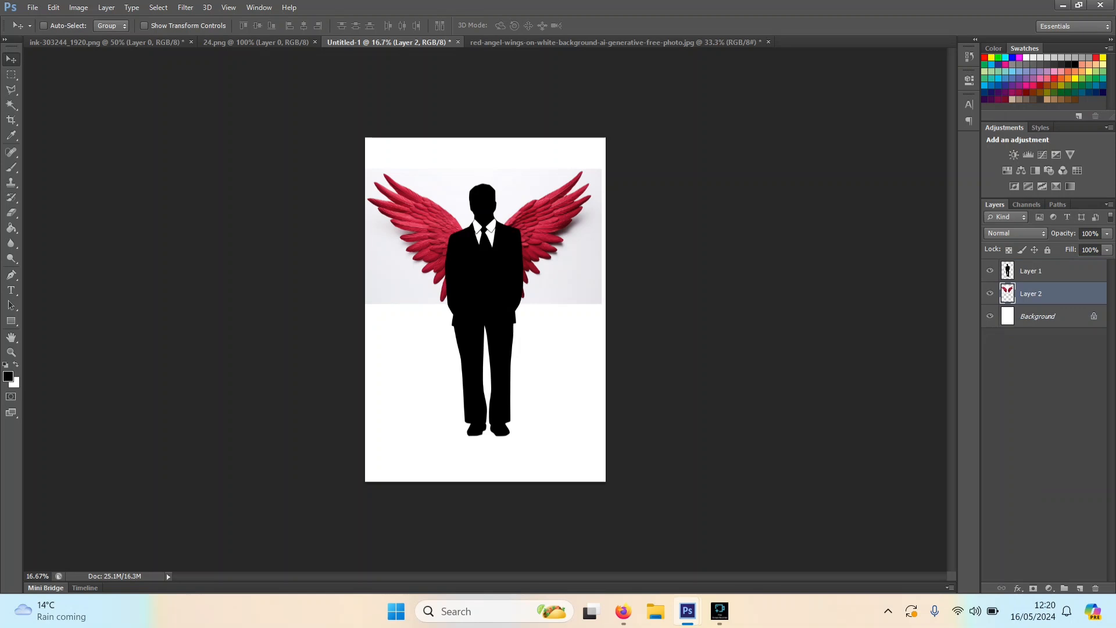
mouse_move(548, 191)
left_mouse_down()
mouse_move(547, 149)
mouse_move(549, 169)
left_mouse_up()
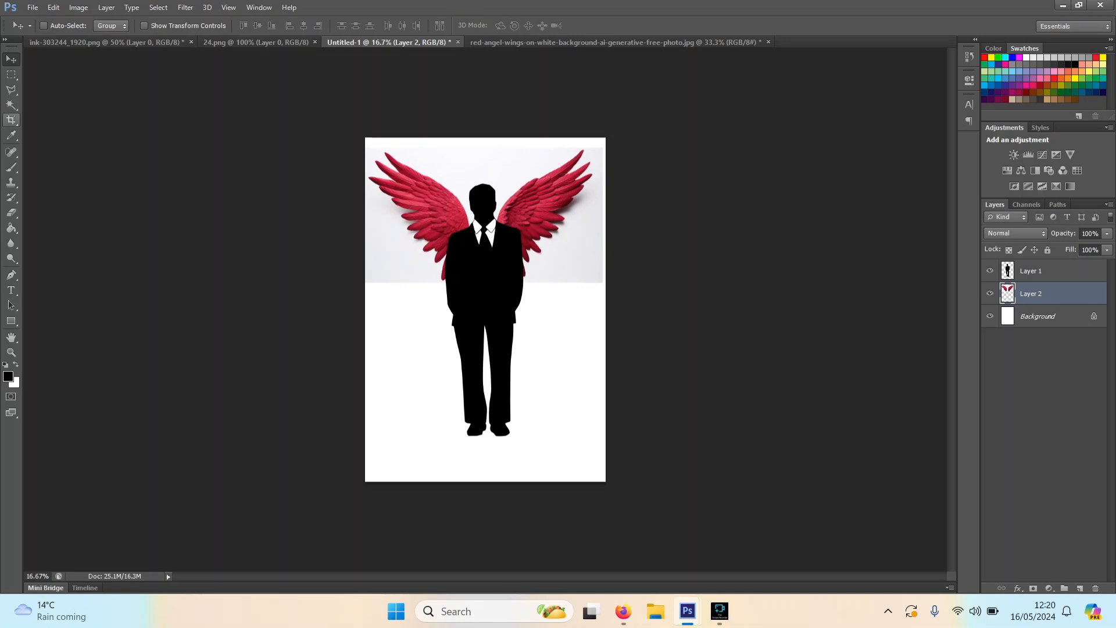
Step: Delete the off-white background around the wings using a Magic Wand selection at tolerance 32, and deselect
left_click(11, 105)
left_click(461, 167)
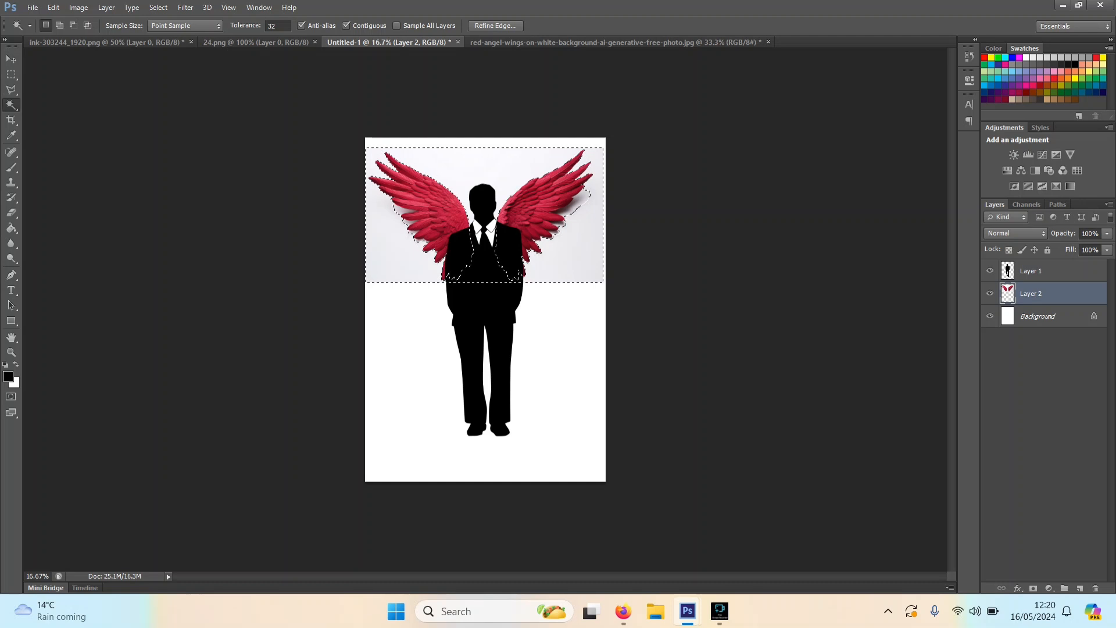
key("Delete")
key("ctrl+d")
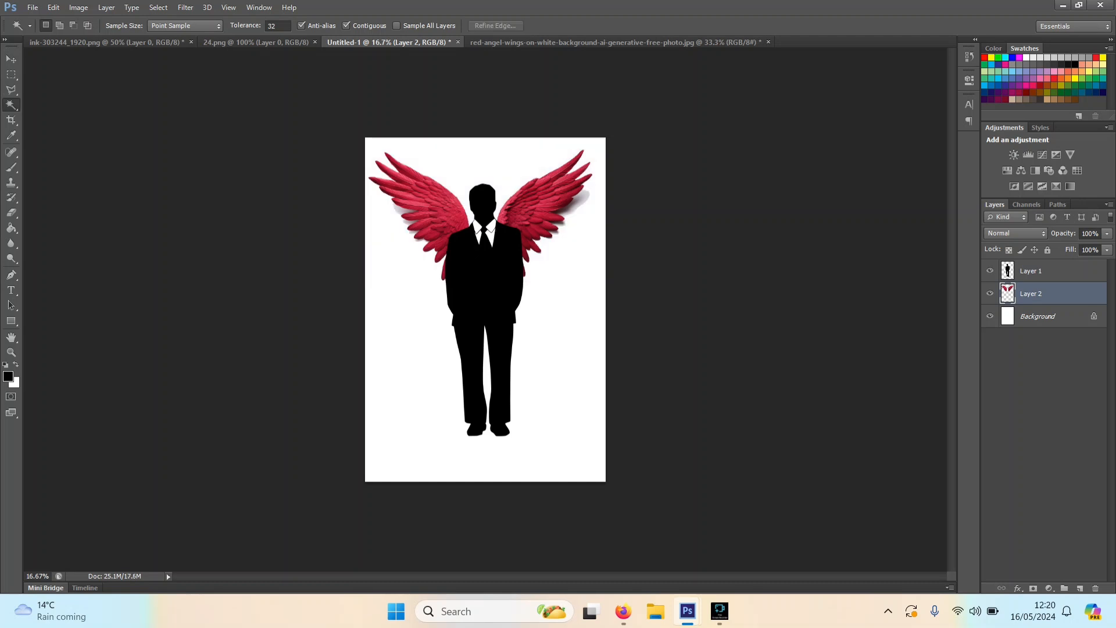
Step: Examine the cut-out edges and leftover shadow of the right-hand wing up close
key("z")
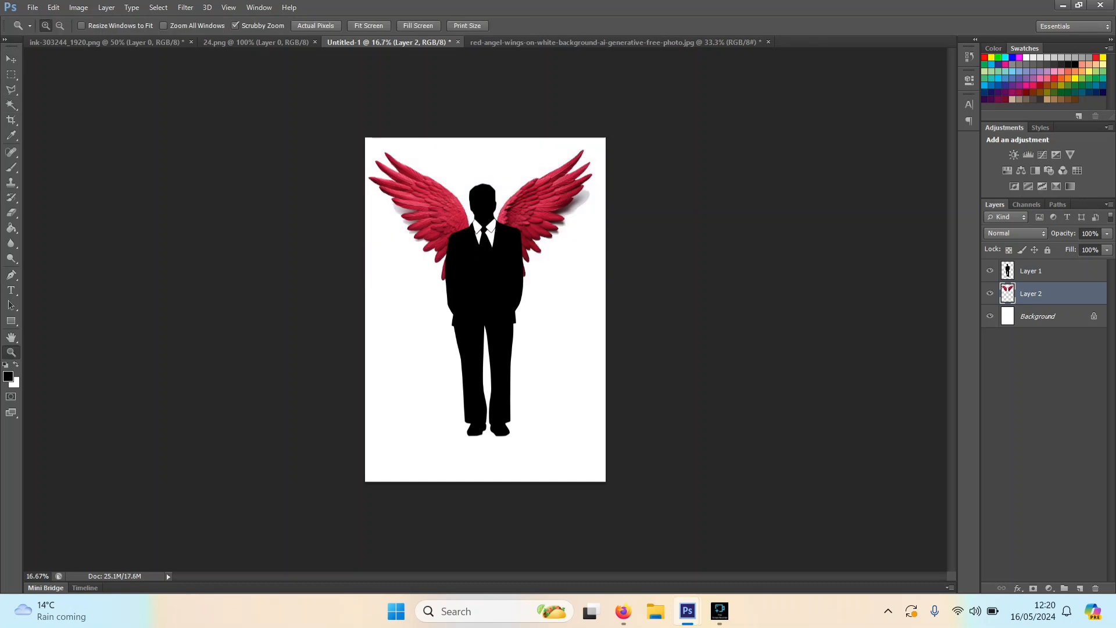
left_click(498, 190)
left_click(498, 190)
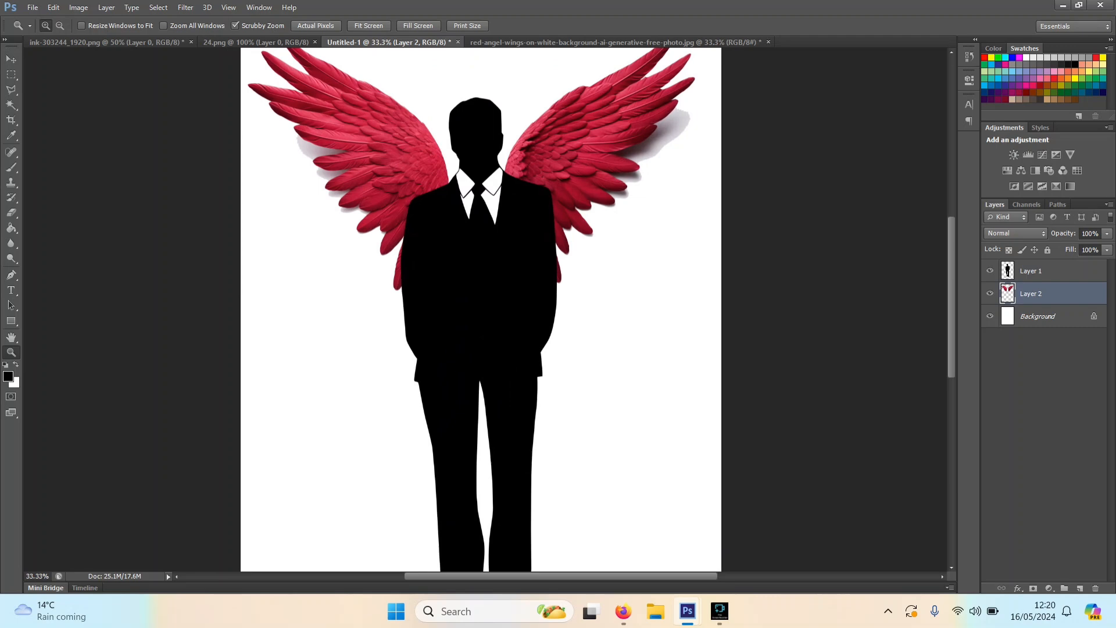
left_click(573, 97)
left_click(572, 97)
left_click(572, 97)
left_click(572, 97)
left_click(573, 97)
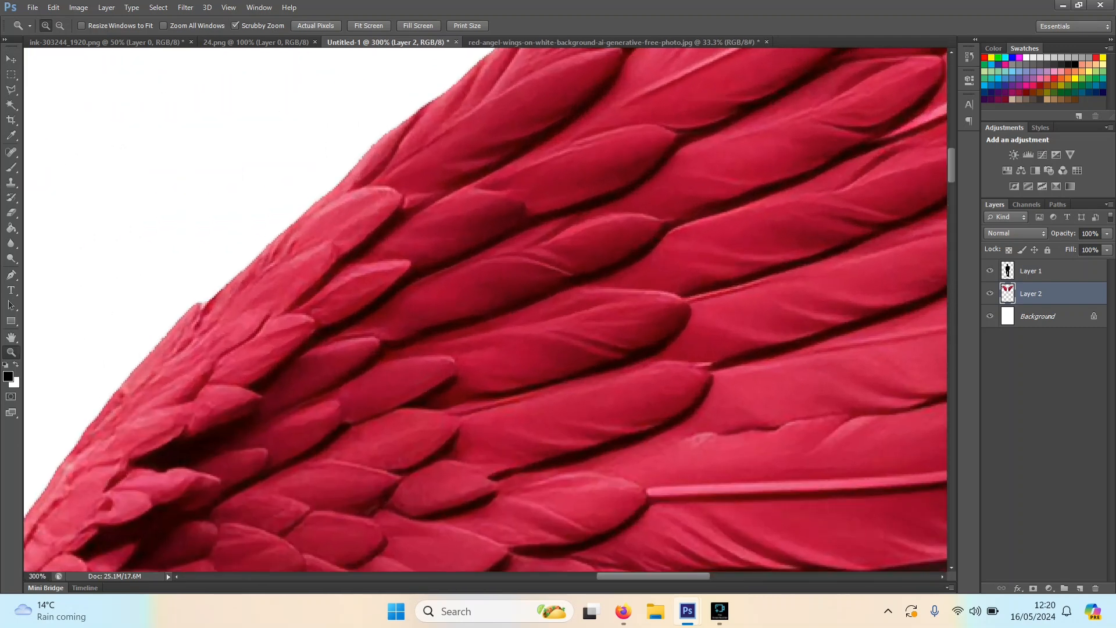
scroll(485, 309, "down", 3)
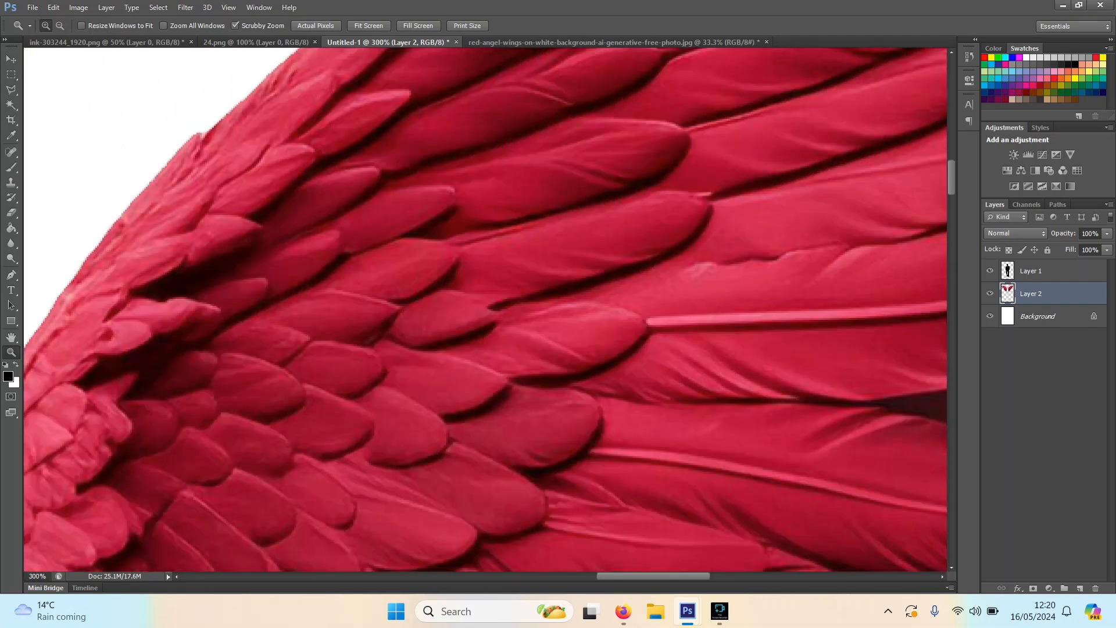
key("ctrl+minus")
key("ctrl+minus")
key("ctrl+minus")
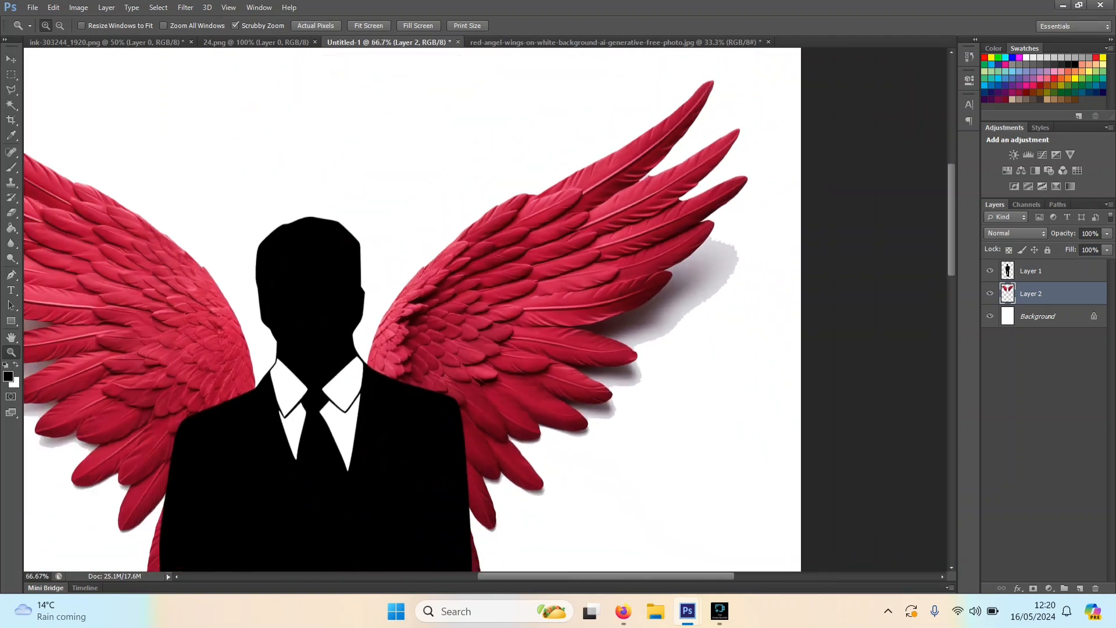
left_click(11, 105)
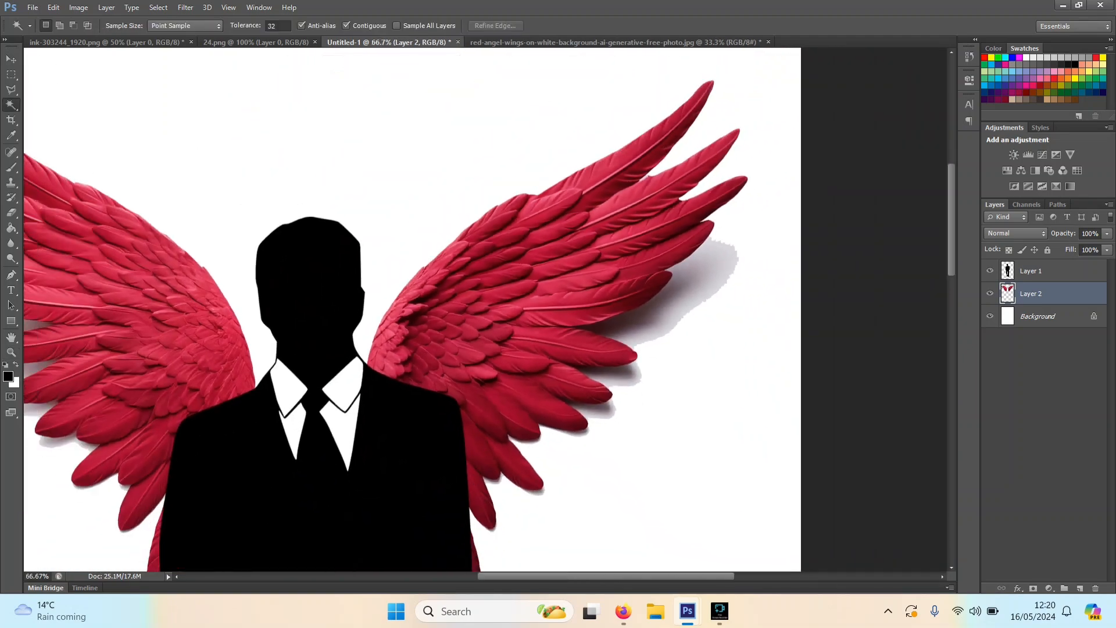
left_click(701, 285)
key("ctrl+d")
Step: Set up the Eraser with a soft round brush of 60 px
left_click(11, 212)
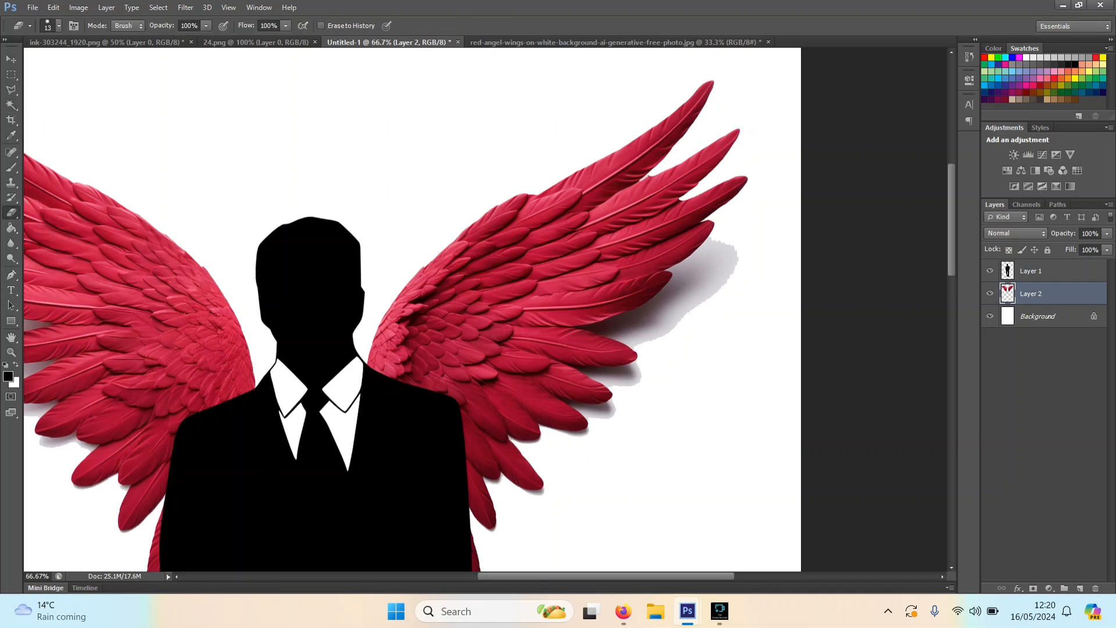
left_click(58, 26)
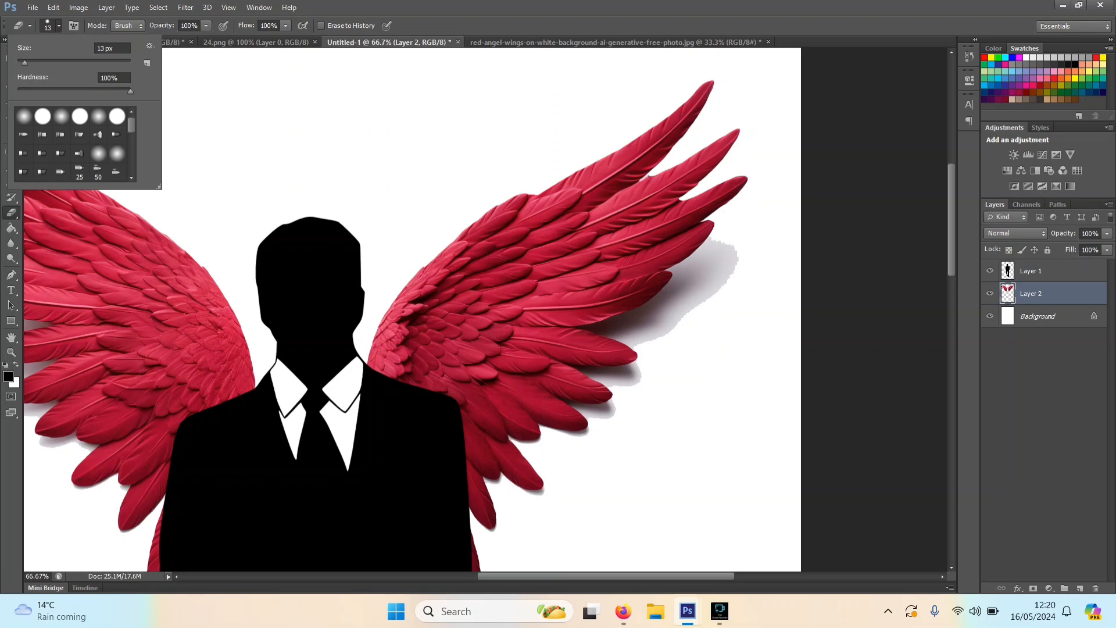
left_click(24, 116)
left_click_drag(115, 48, 95, 48)
type("60")
key("Return")
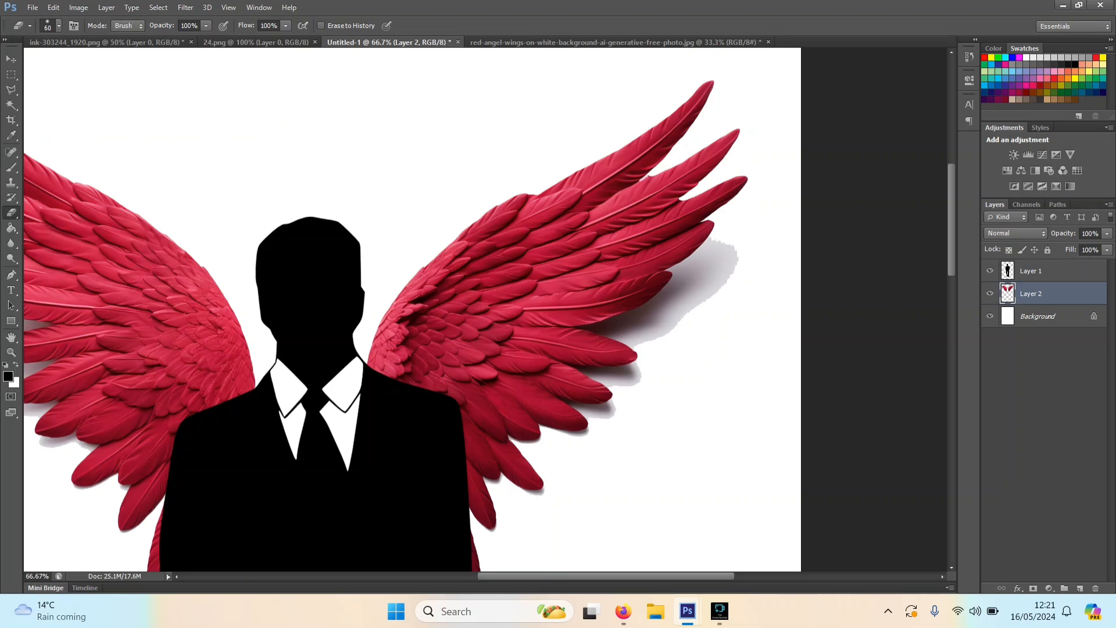
Step: Try erasing the outer edge of the grey shadow beside the right-hand wing with the 60 px brush
left_click(732, 280)
left_click(733, 261)
key("ctrl+z")
Step: Set the soft Eraser brush size to 300 px
left_click(58, 25)
left_click(97, 48)
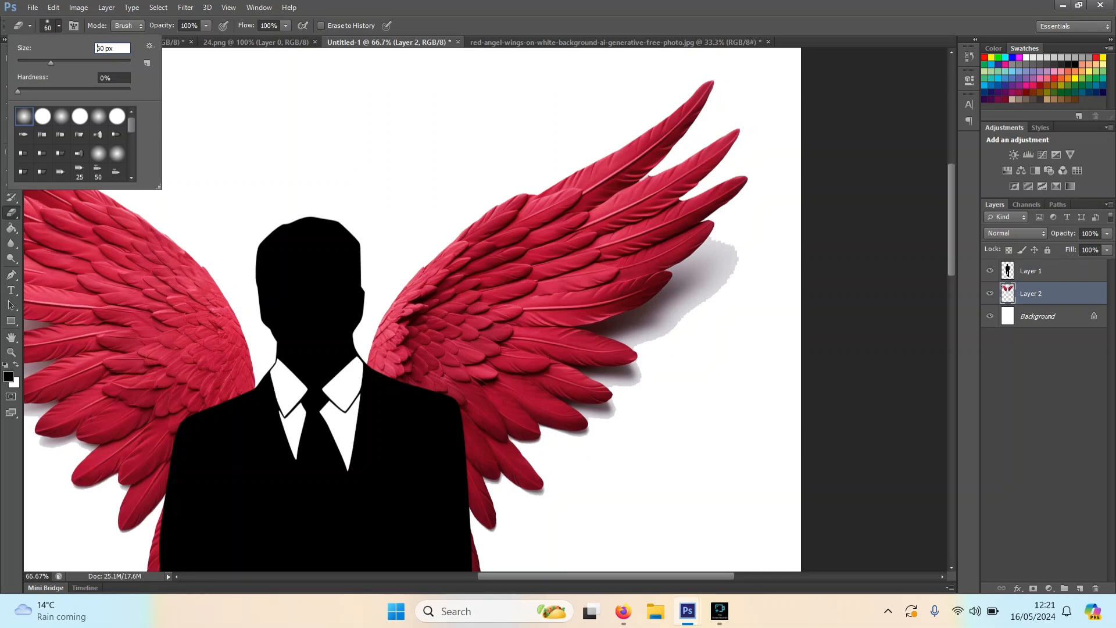
key("Delete")
key("Delete")
type("30")
key("Return")
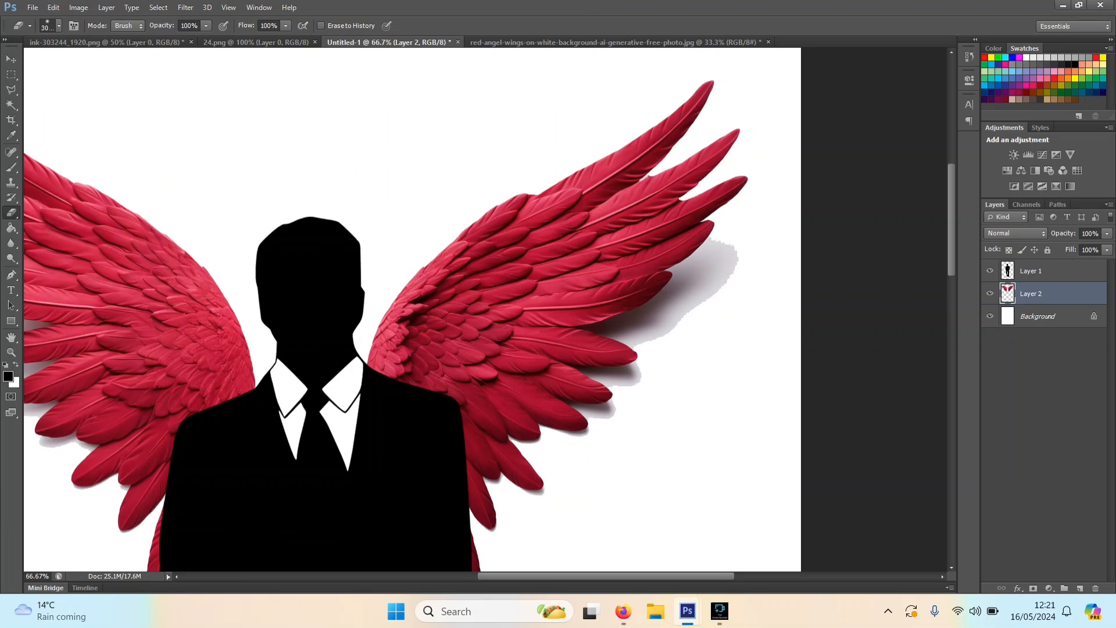
left_click(59, 26)
left_click(104, 48)
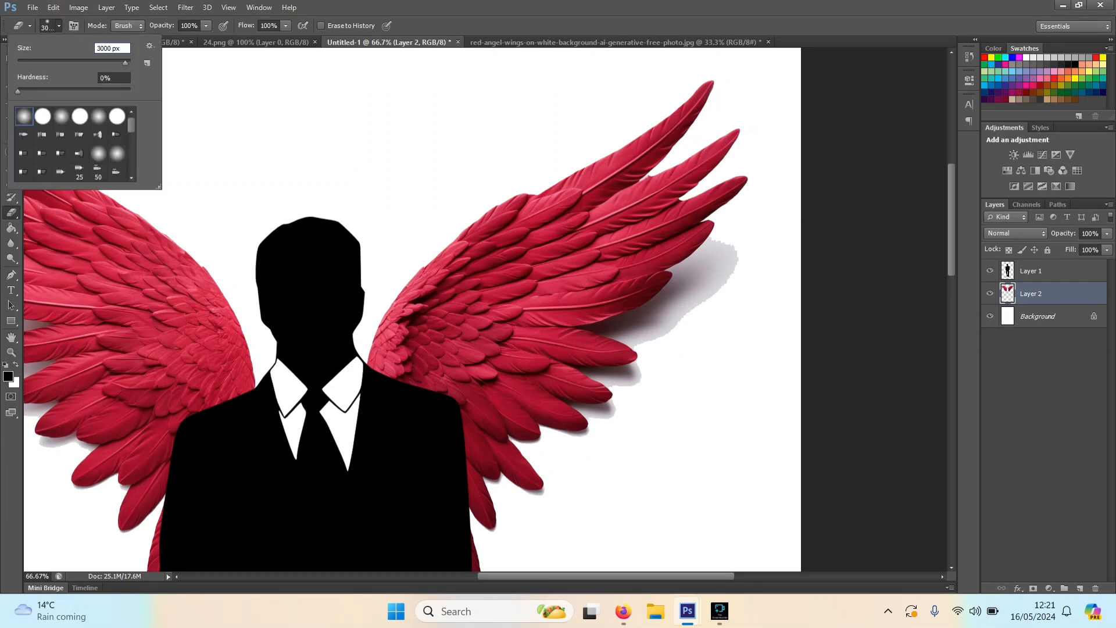
key("BackSpace")
key("Return")
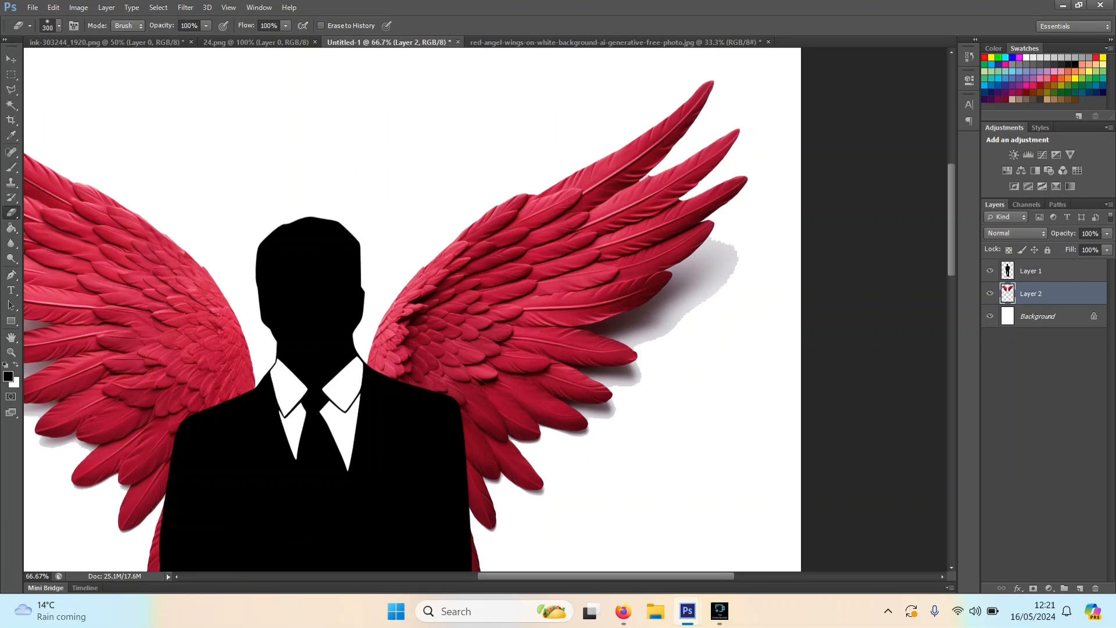
Step: Soften the outer edge of the grey shadow beside the right-hand wing's outer feathers with the 300 px Eraser
left_click(722, 329)
left_click(761, 301)
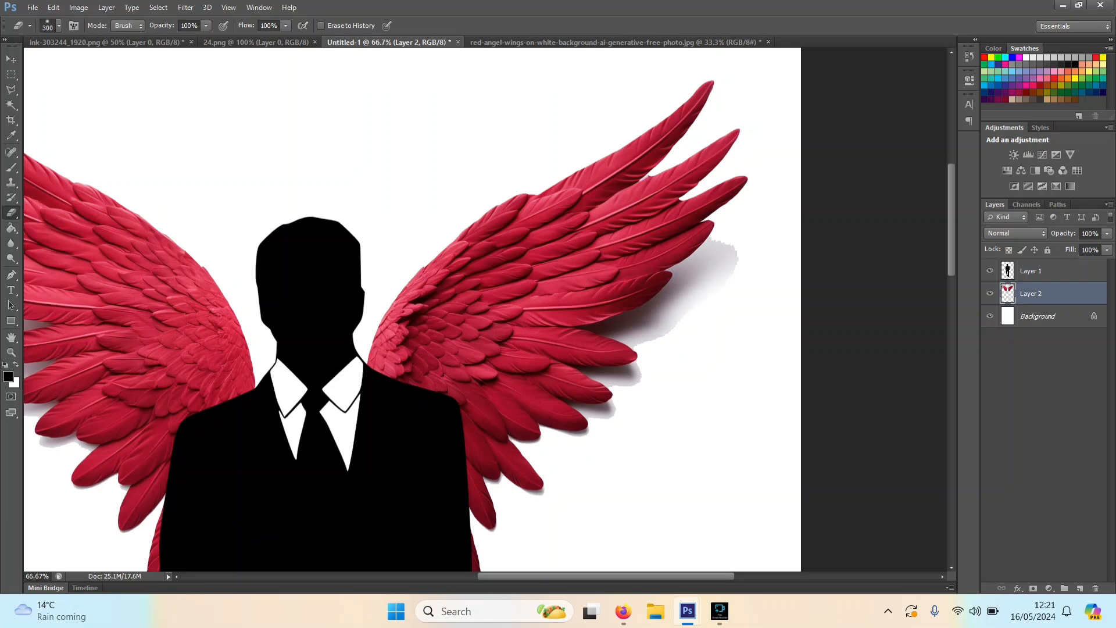
left_click(777, 263)
left_click(757, 249)
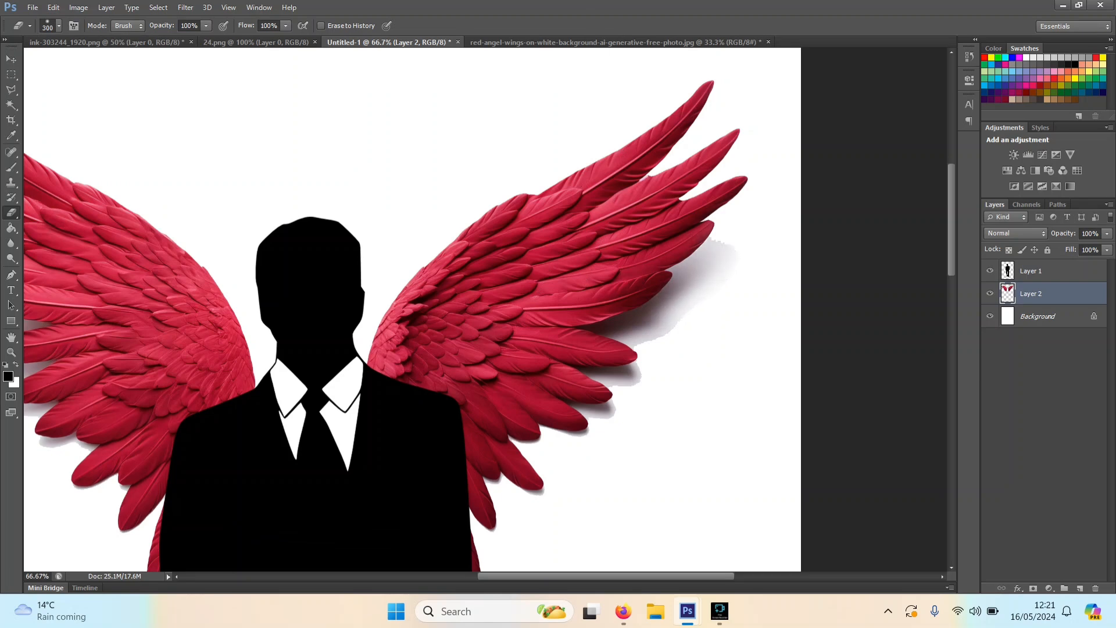
left_click(748, 240)
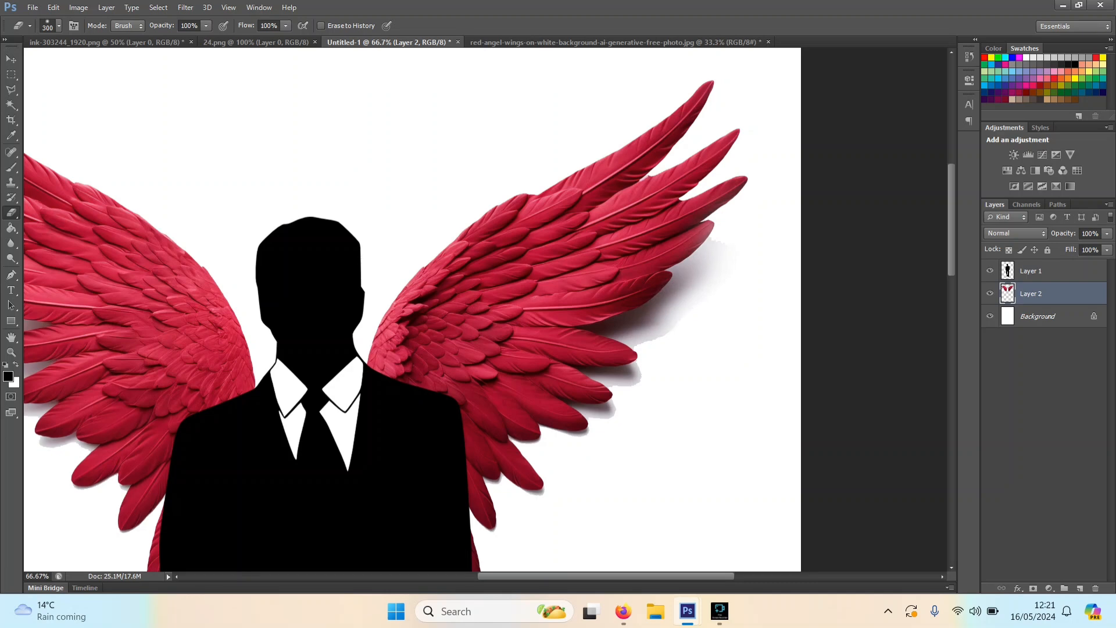
Step: Fade the shadow remnants beneath the right-hand wing's middle and lower feathers with the 300 px soft Eraser
left_click(695, 345)
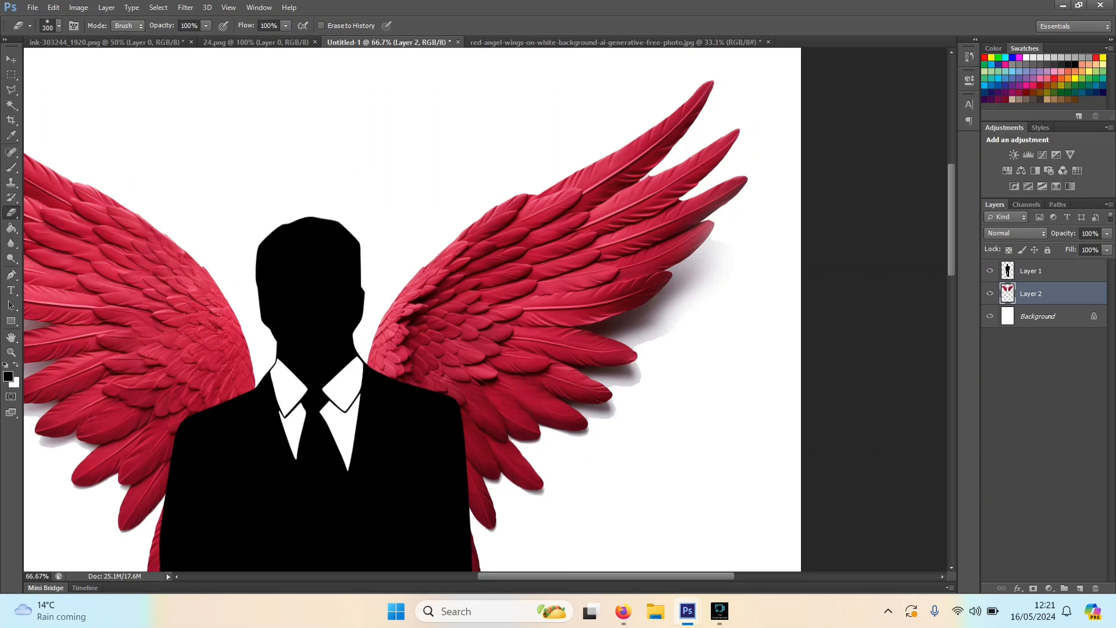
left_click(670, 404)
left_click(662, 406)
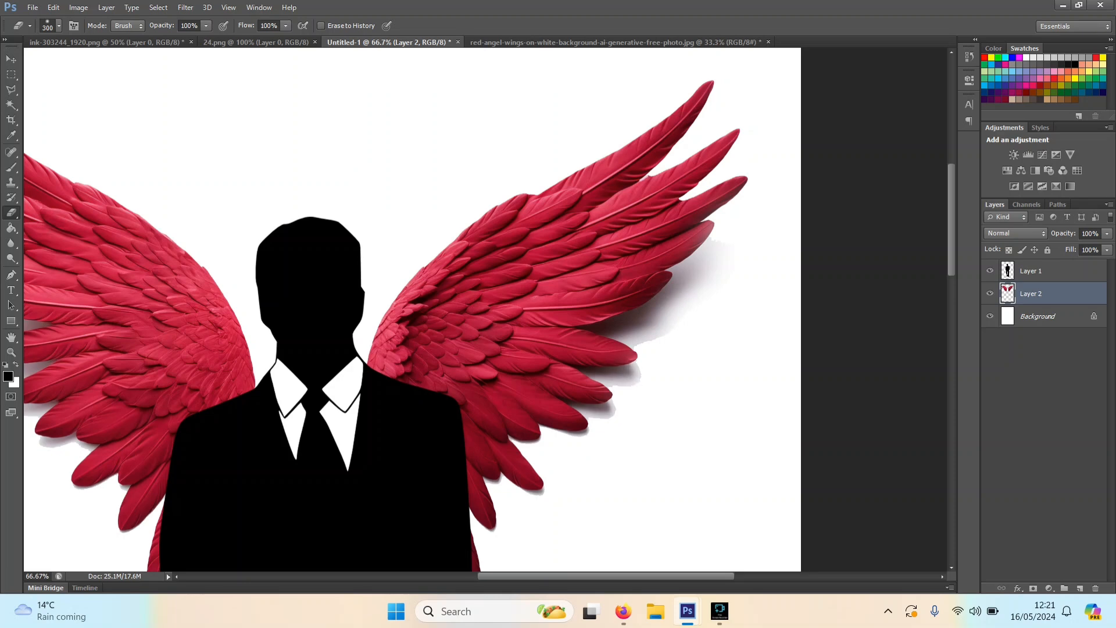
left_click(661, 403)
left_click(634, 452)
left_click(632, 450)
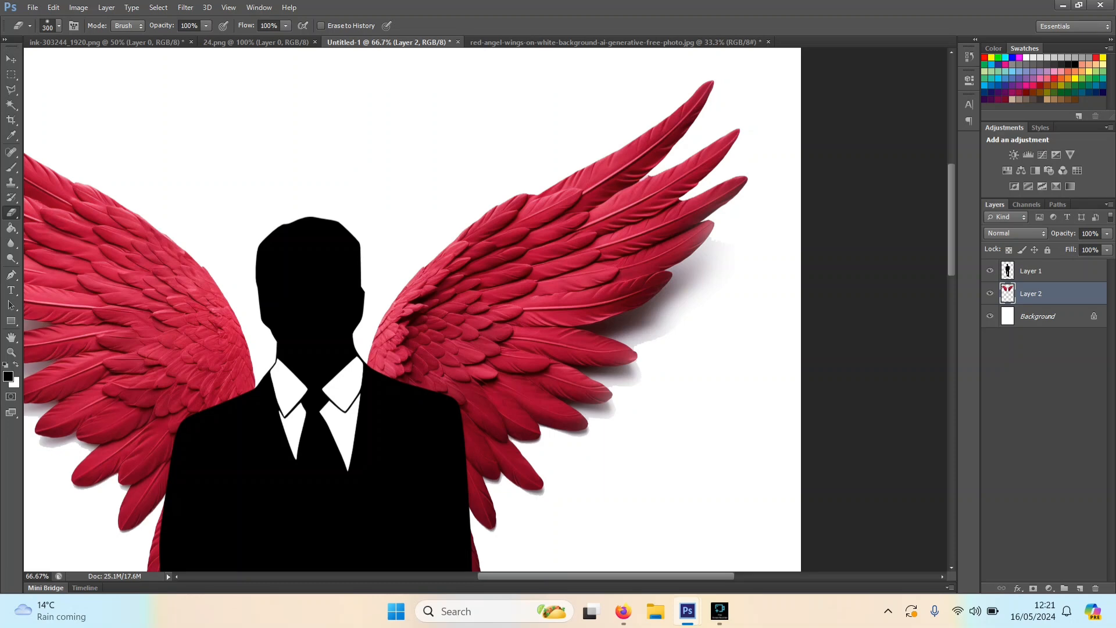
left_click(682, 362)
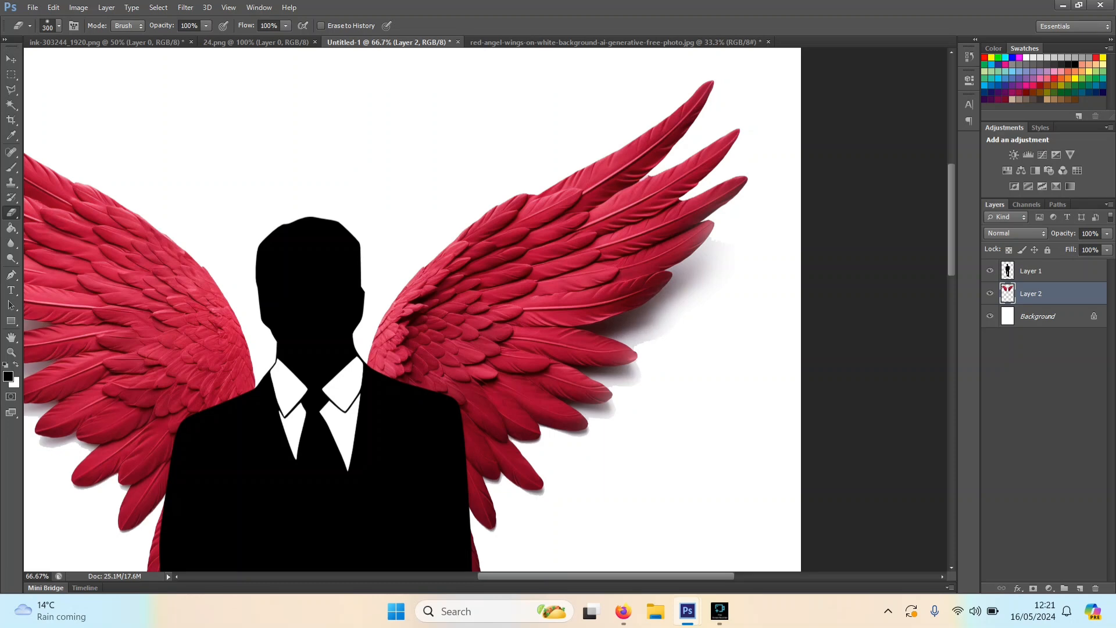
left_click(680, 359)
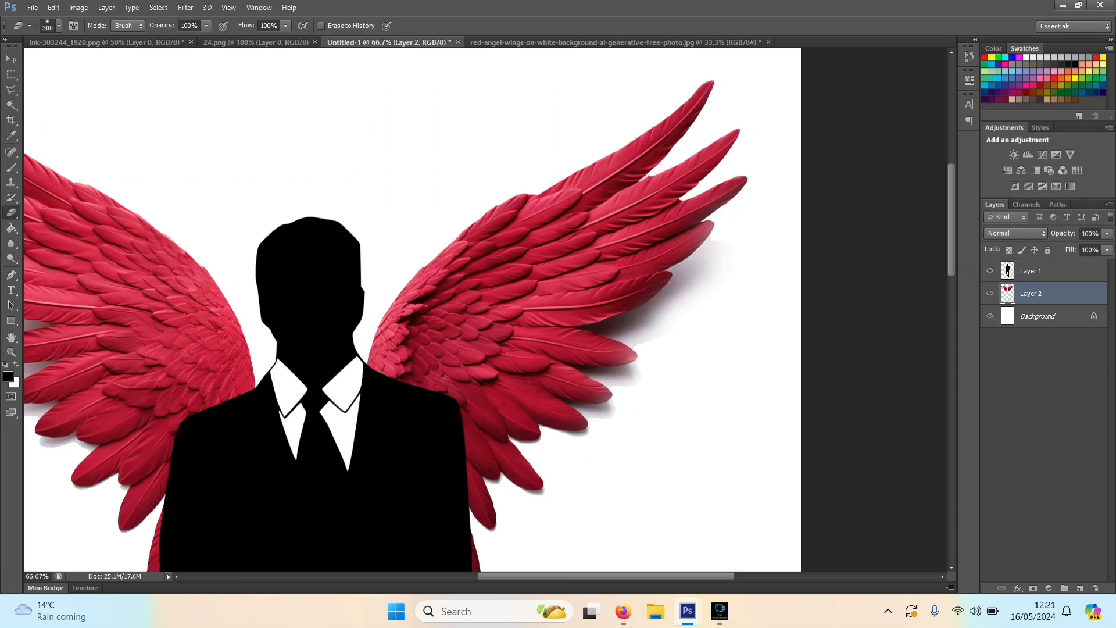
Step: Erase more of the shadow around the right-hand wing's lowest feather tips and undo the last stroke
left_click(632, 448)
left_click(631, 448)
left_click(632, 447)
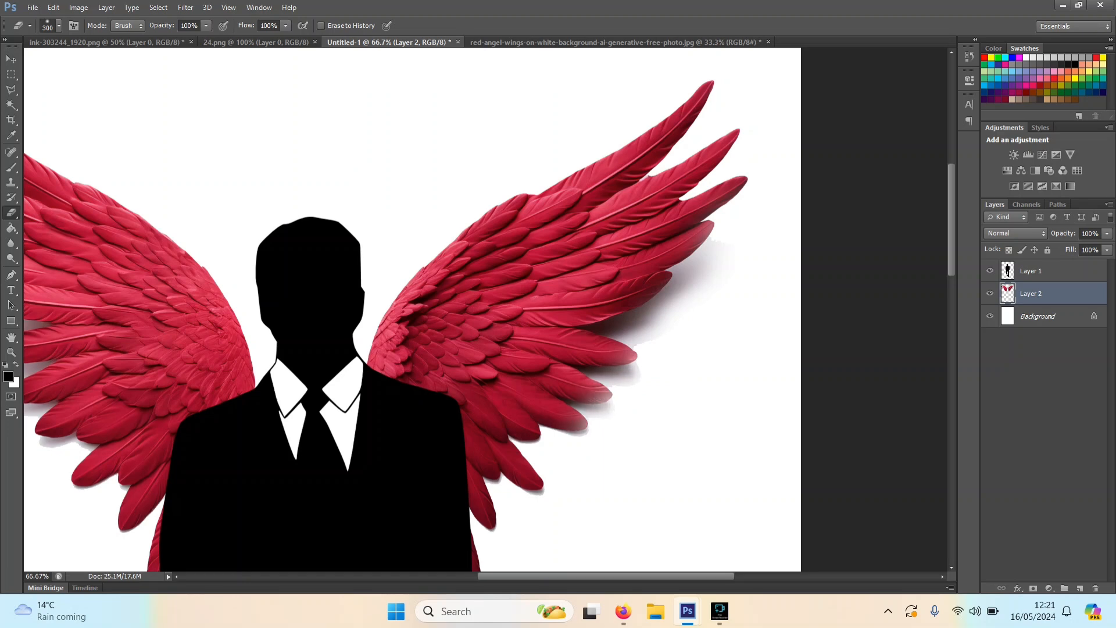
key("ctrl+z")
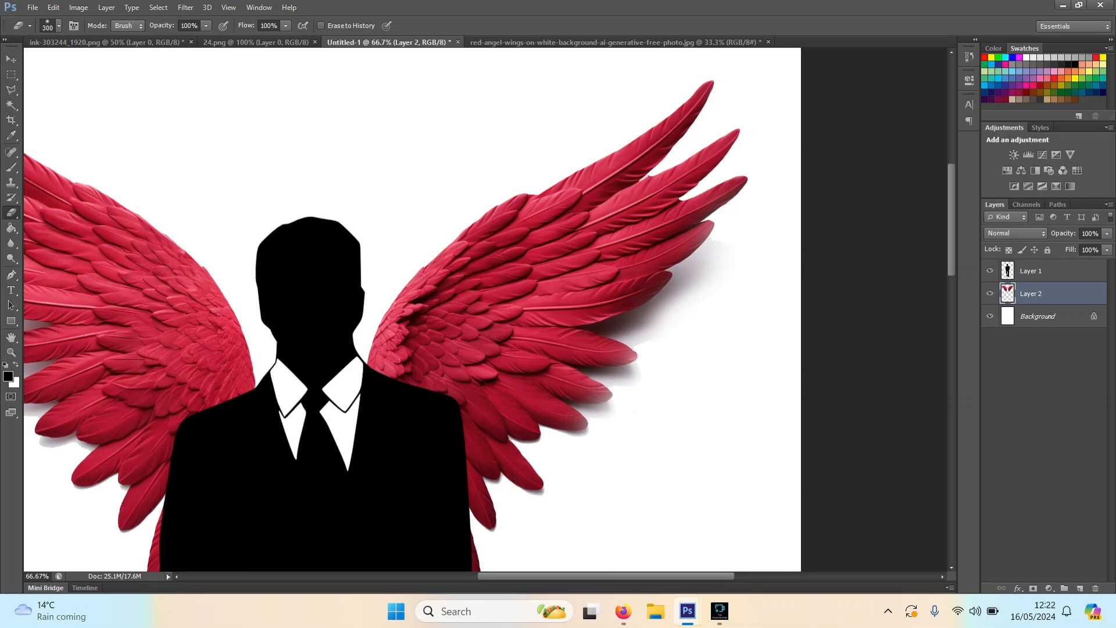
Step: Merge the silhouette on Layer 1 down into the wings on Layer 2 and move the merged figure lower on the page
scroll(488, 302, "up", 1)
scroll(488, 302, "down", 3)
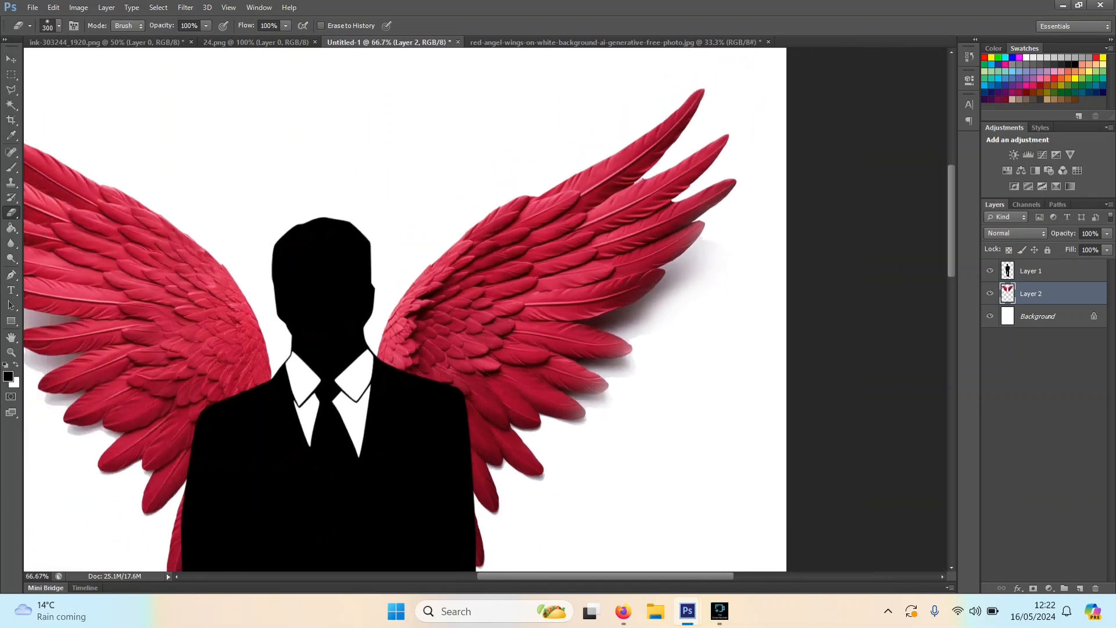
scroll(488, 302, "down", 1)
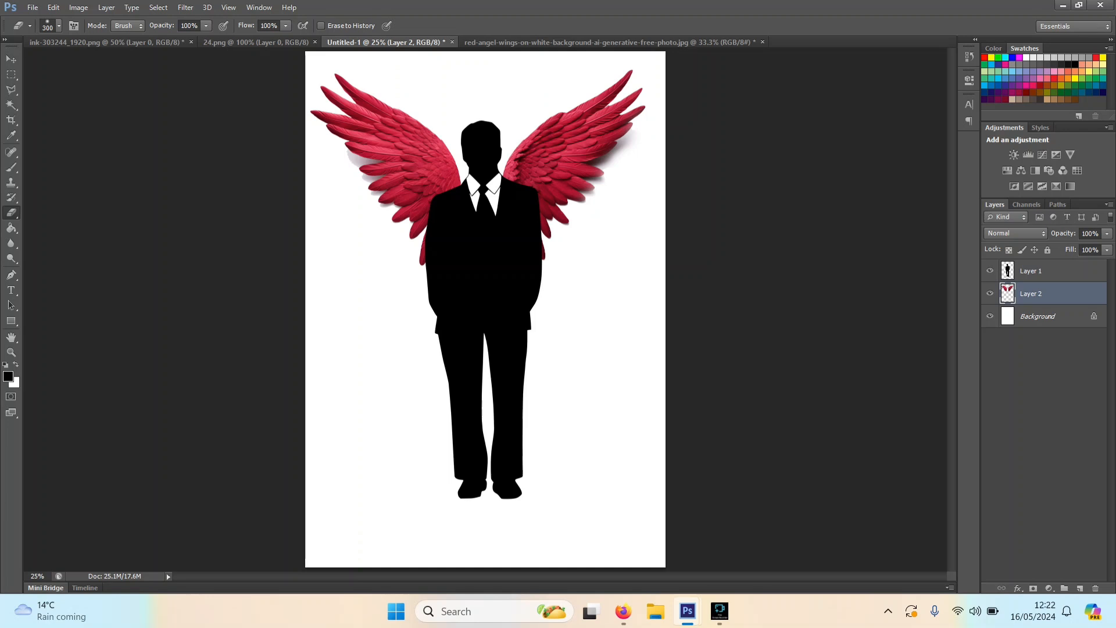
right_click(1056, 271)
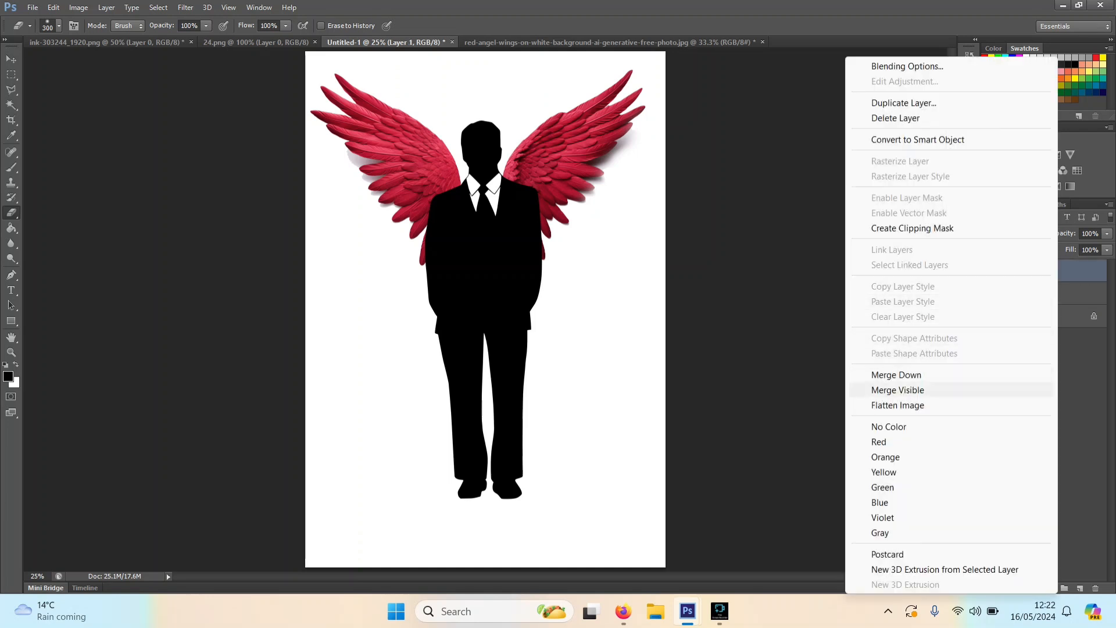
left_click(896, 374)
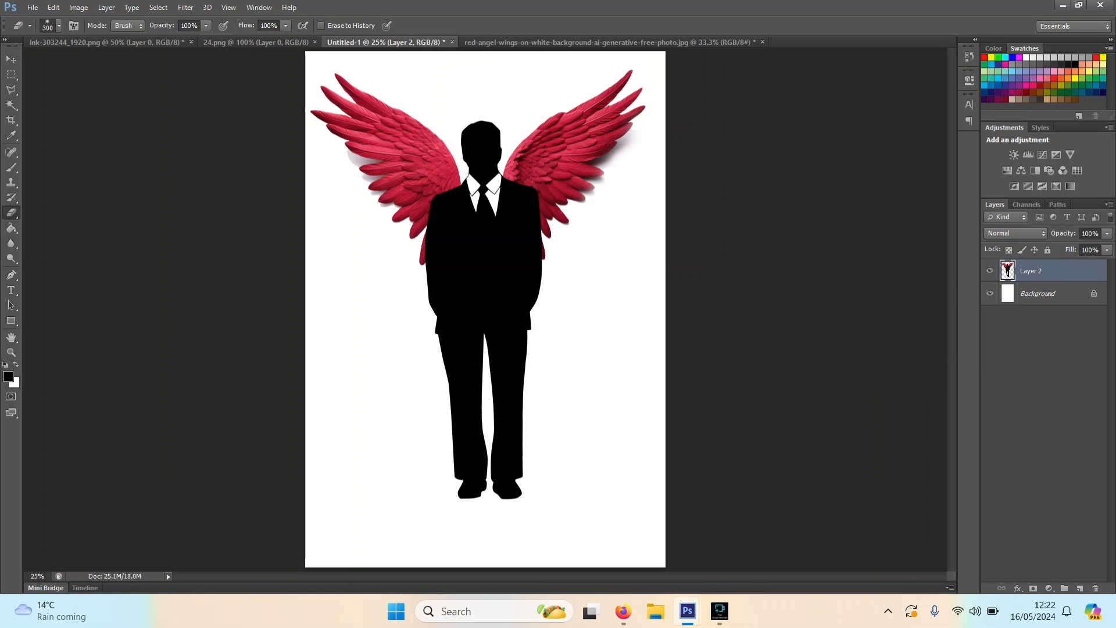
key("v")
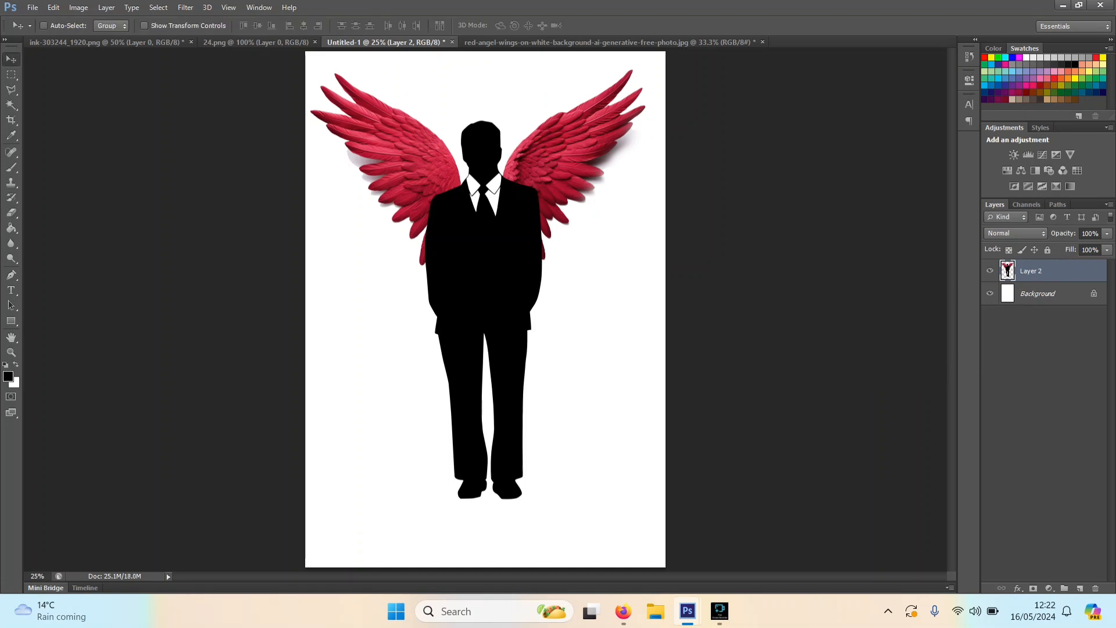
left_click_drag(498, 210, 501, 245)
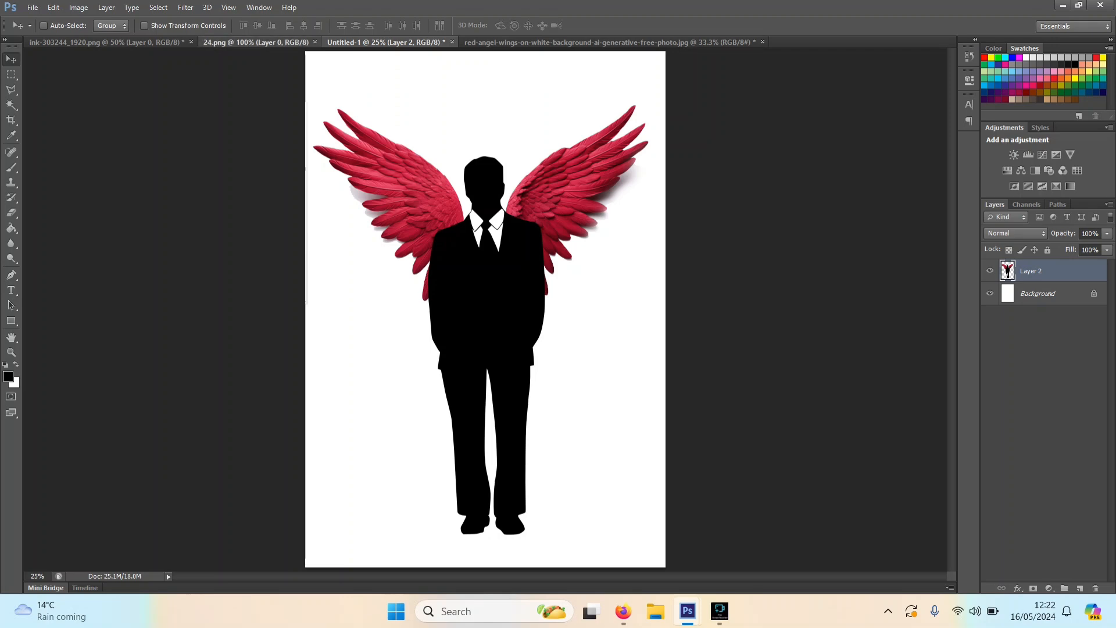
Step: Copy the red splatter from ink-303244_1920.png into the Untitled-1 composition and close the source file without saving
left_click(256, 42)
left_click(385, 42)
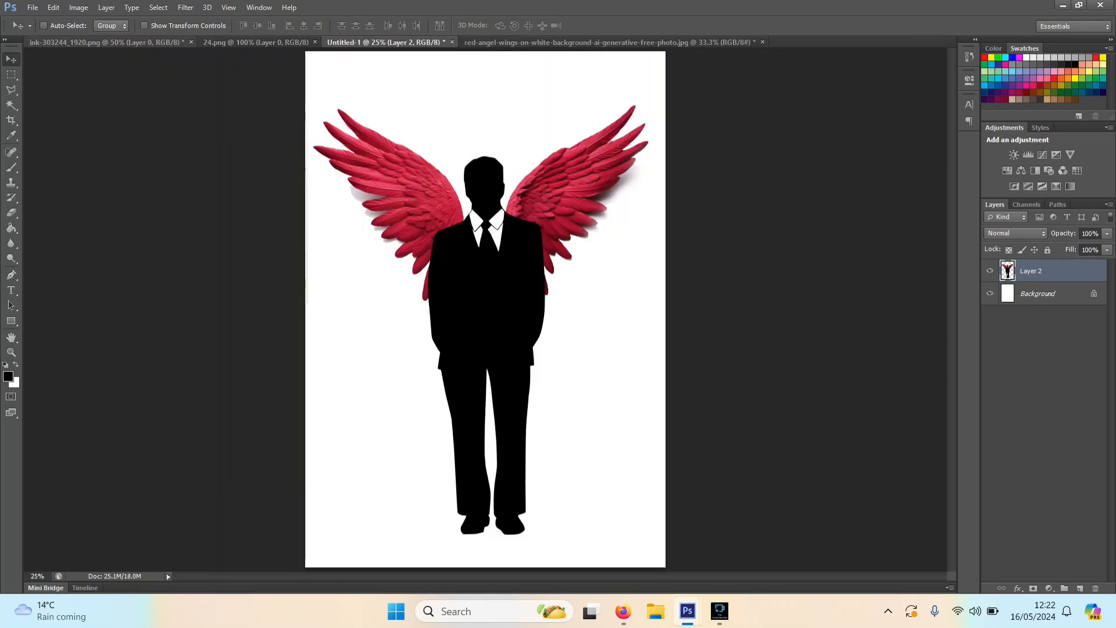
left_click(105, 42)
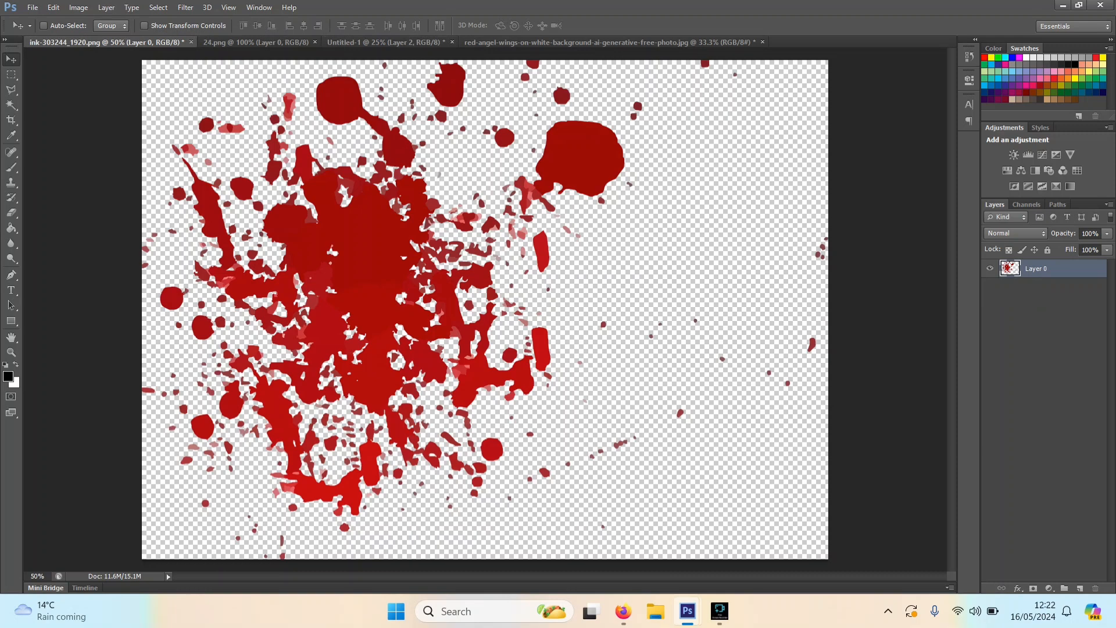
left_click_drag(105, 42, 201, 173)
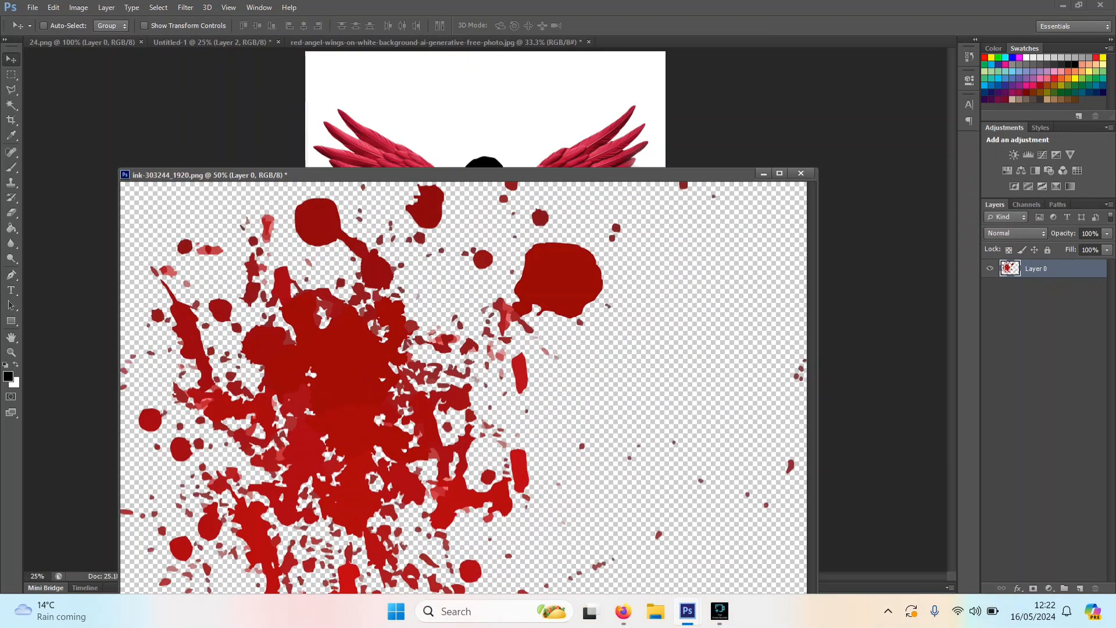
mouse_move(435, 318)
left_mouse_down()
mouse_move(499, 120)
mouse_move(506, 126)
left_mouse_up()
left_click(801, 172)
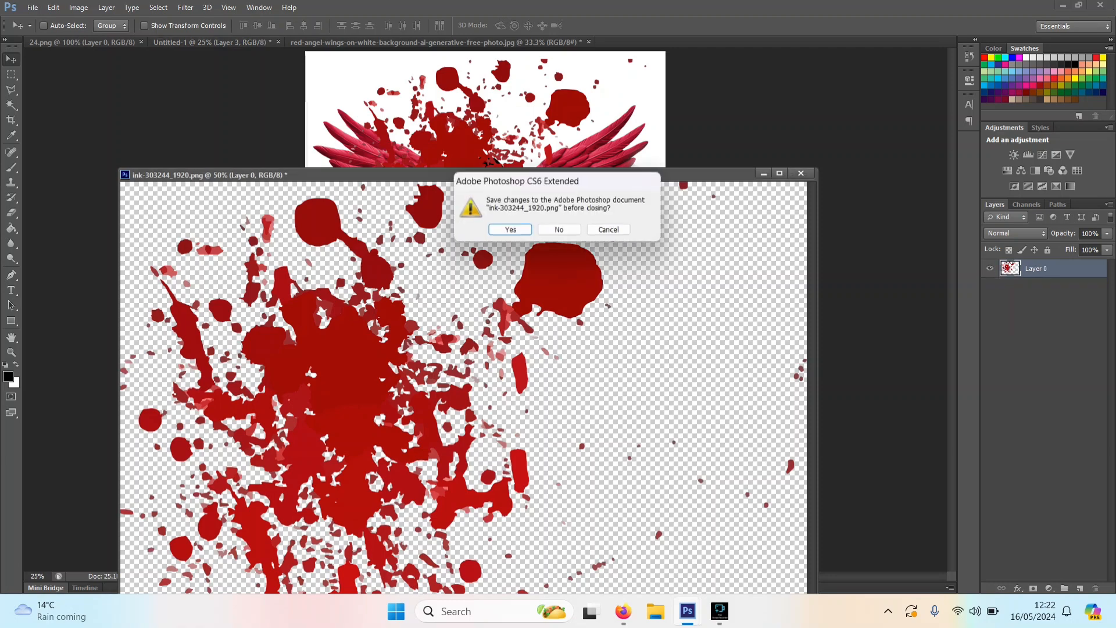
left_click(559, 230)
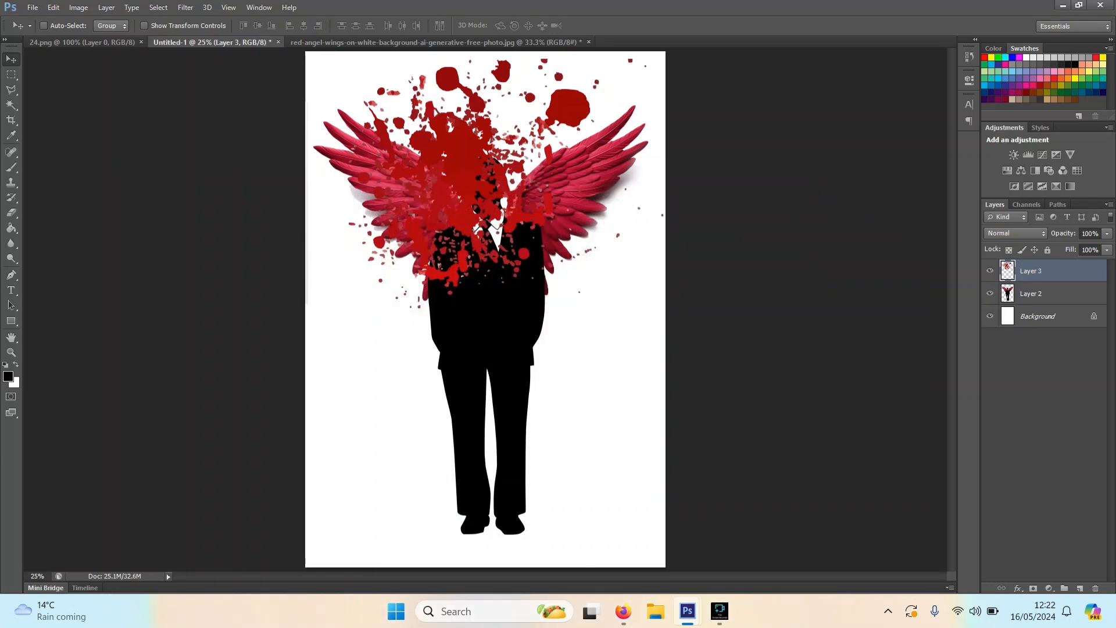
Step: Place the ink splatter around the silhouette's head and move Layer 2 above Layer 3 so the splatter sits behind the figure
mouse_move(474, 166)
left_mouse_down()
mouse_move(528, 204)
mouse_move(500, 180)
left_mouse_up()
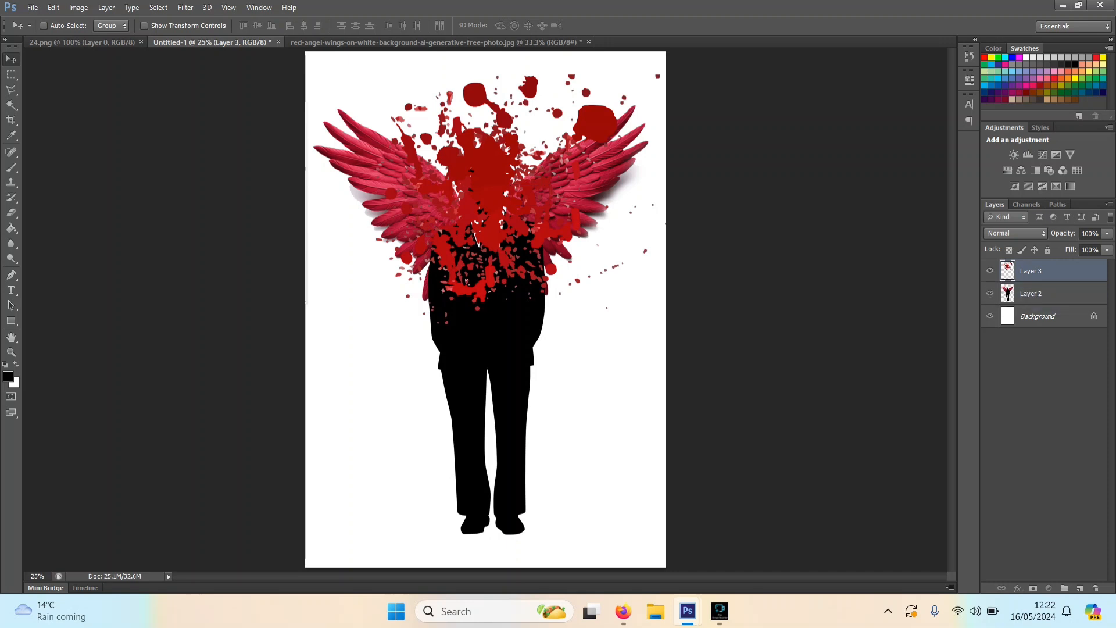
left_click(1041, 294)
mouse_move(1041, 271)
left_mouse_down()
mouse_move(1040, 317)
mouse_move(1040, 262)
left_mouse_up()
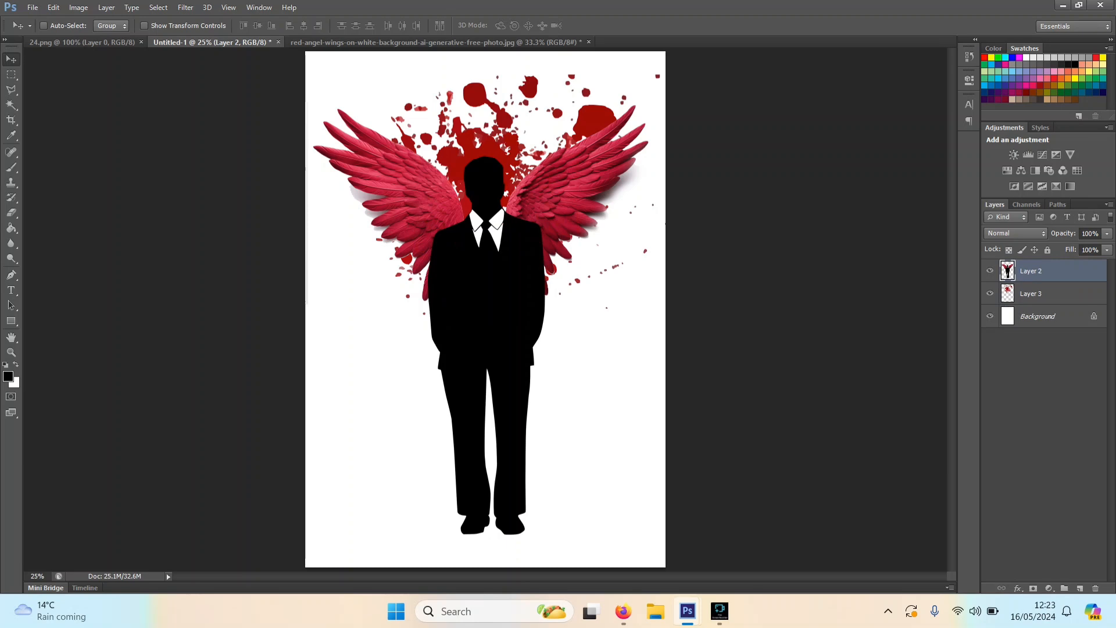
key("ctrl+plus")
key("ctrl+minus")
key("ctrl+t")
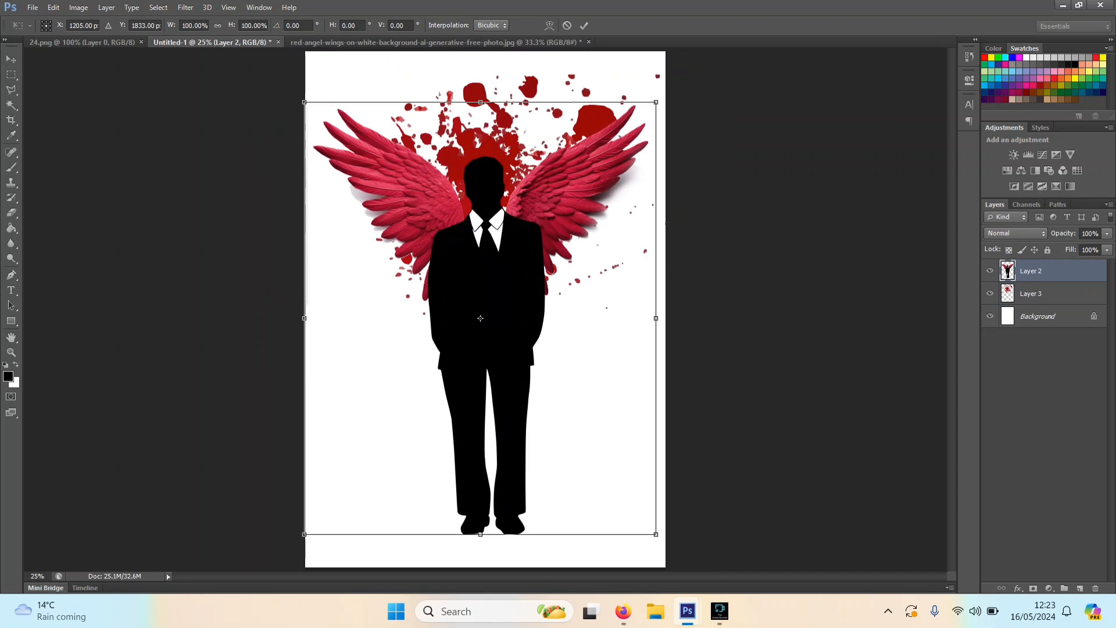
left_click_drag(656, 533, 644, 519)
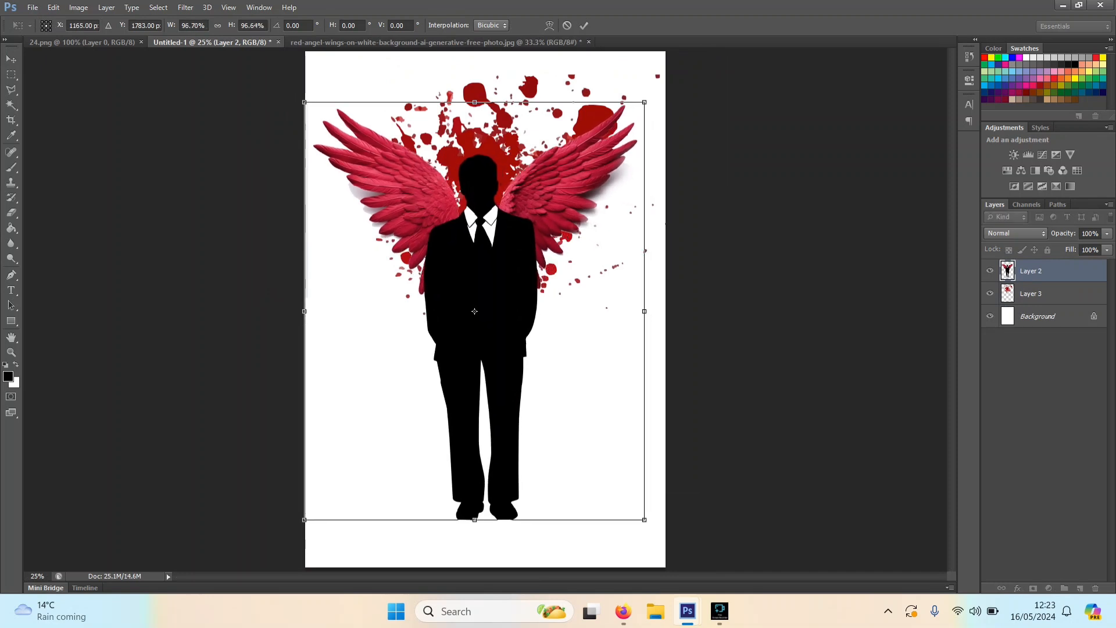
key("ctrl+z")
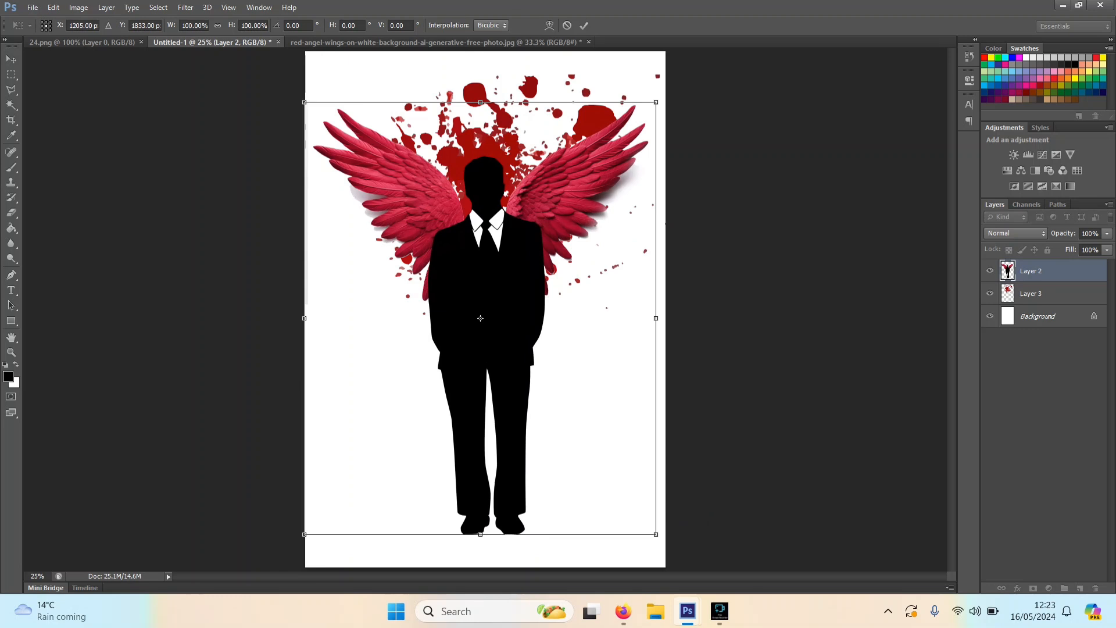
key("v")
left_click(515, 231)
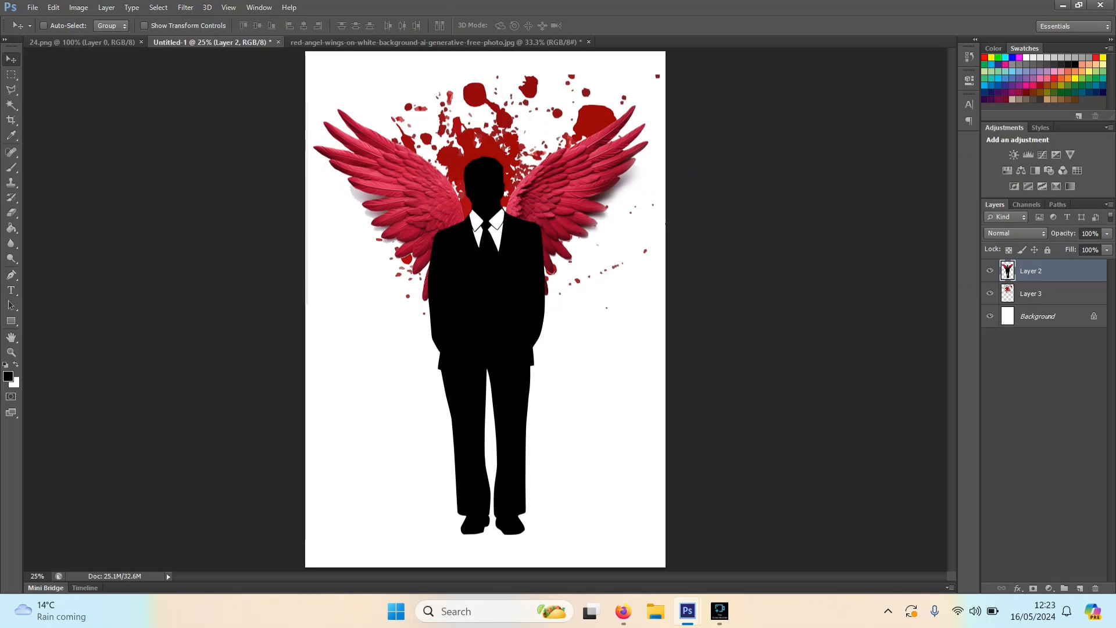
Step: Scale the ink splatter on Layer 3 down to about 77% with Free Transform
left_click(989, 270)
left_click(990, 271)
left_click(1037, 294)
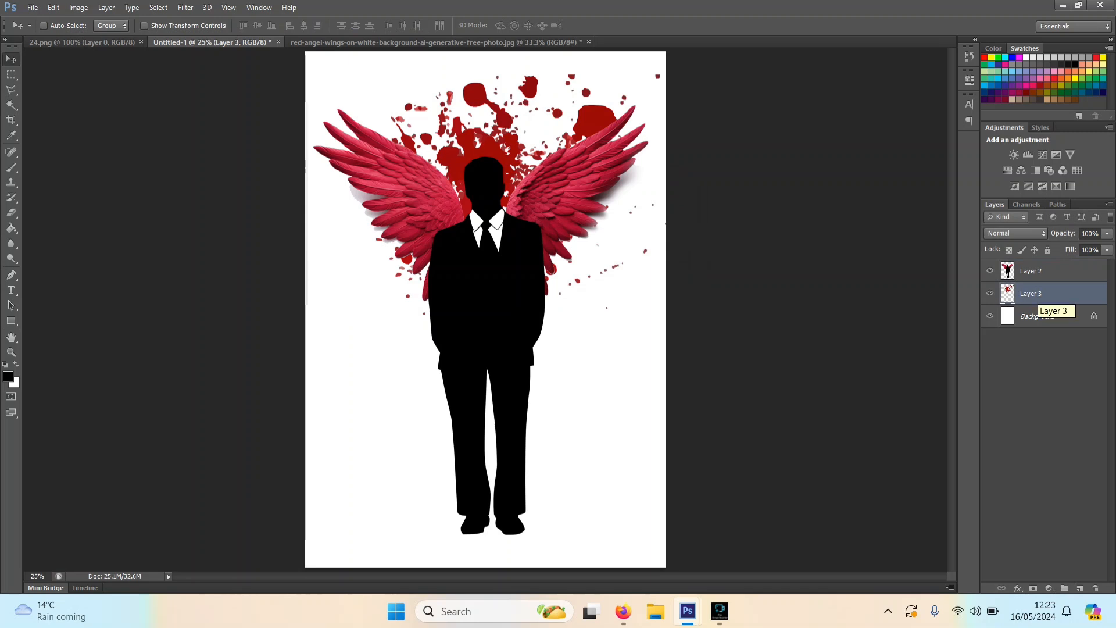
key("ctrl+t")
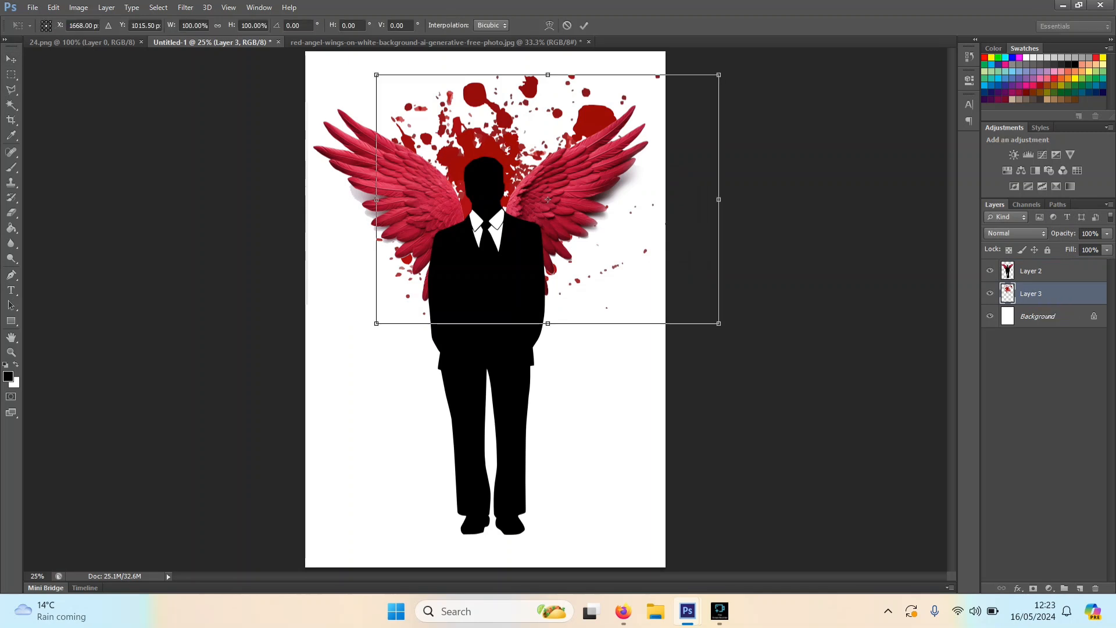
left_click_drag(719, 323, 640, 266)
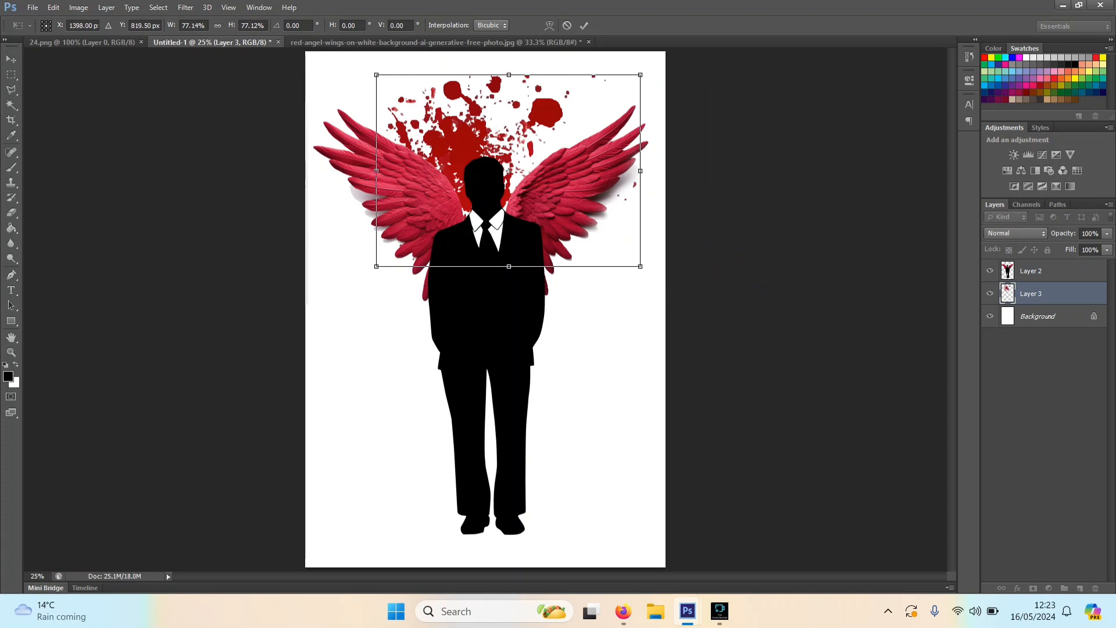
Step: Rotate the ink splatter on Layer 3 to about 26.5° and position it behind the silhouette's head, applying the transformation
left_click_drag(508, 171, 525, 197)
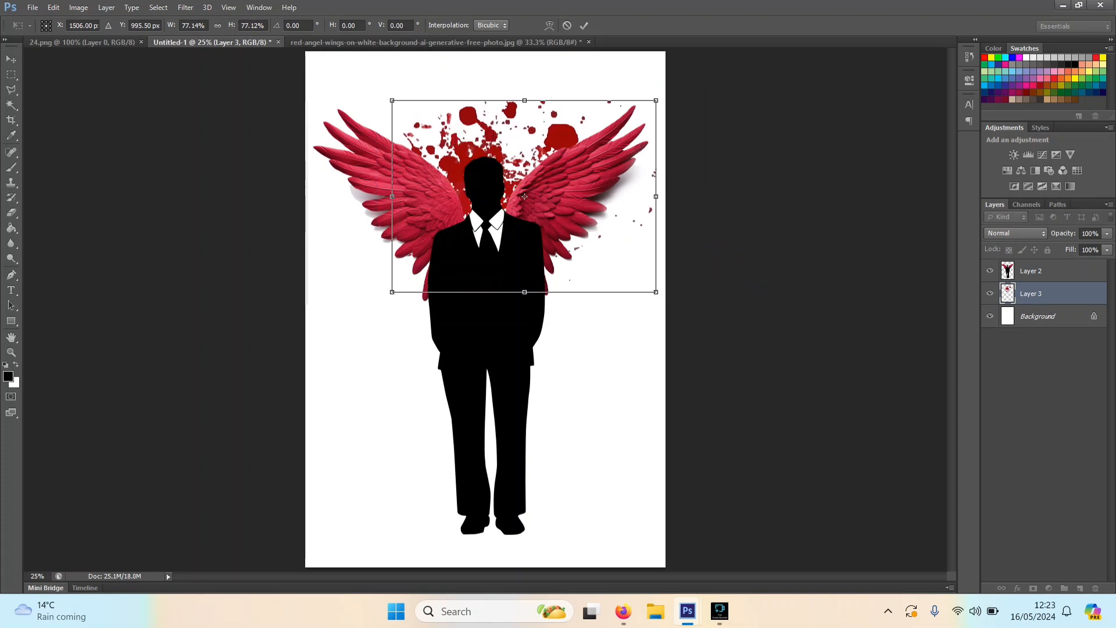
left_click_drag(467, 118, 477, 125)
left_click_drag(378, 96, 456, 33)
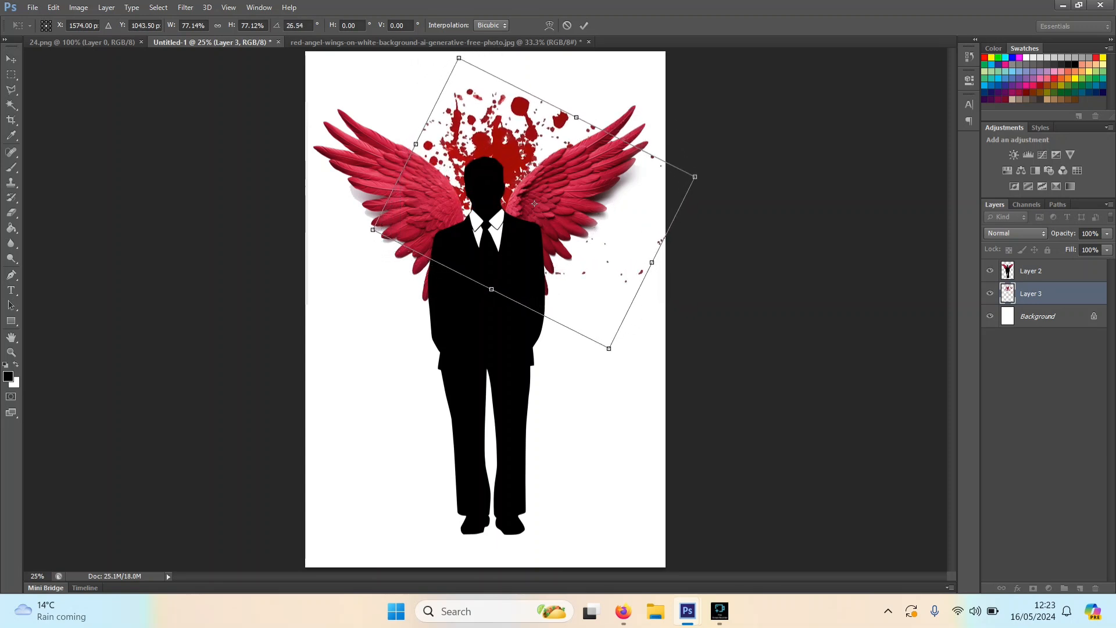
left_click_drag(534, 203, 511, 248)
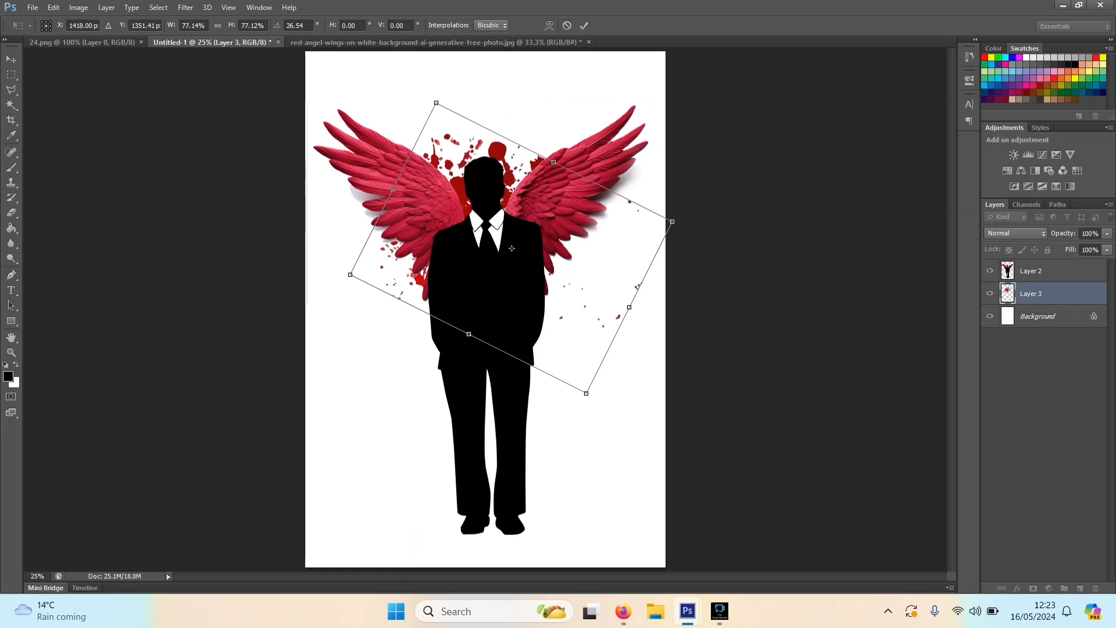
left_click_drag(511, 248, 527, 215)
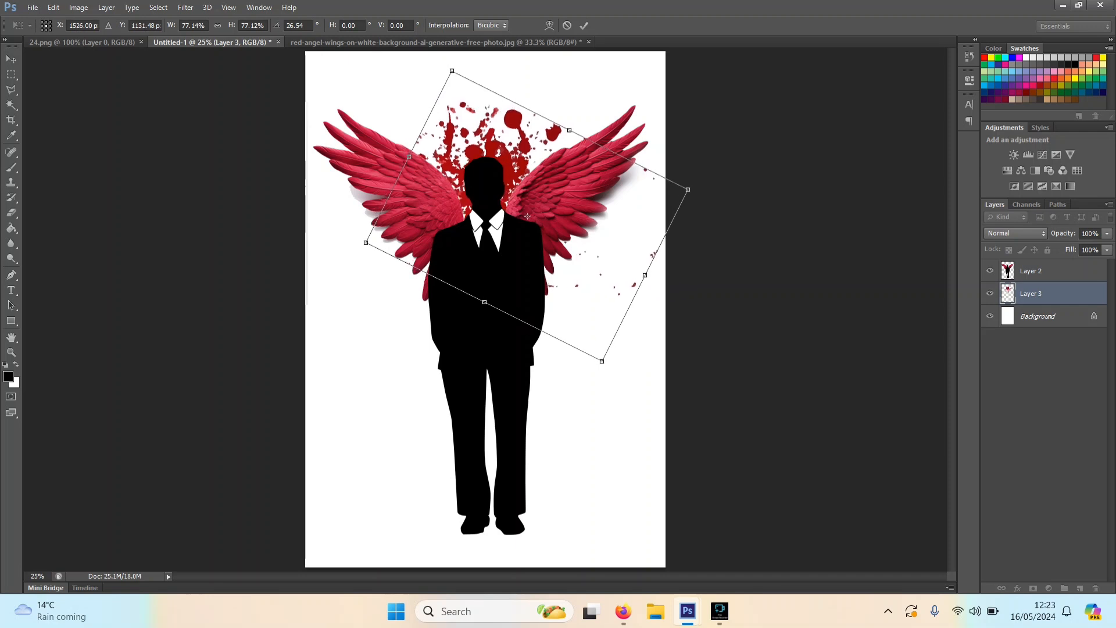
key("v")
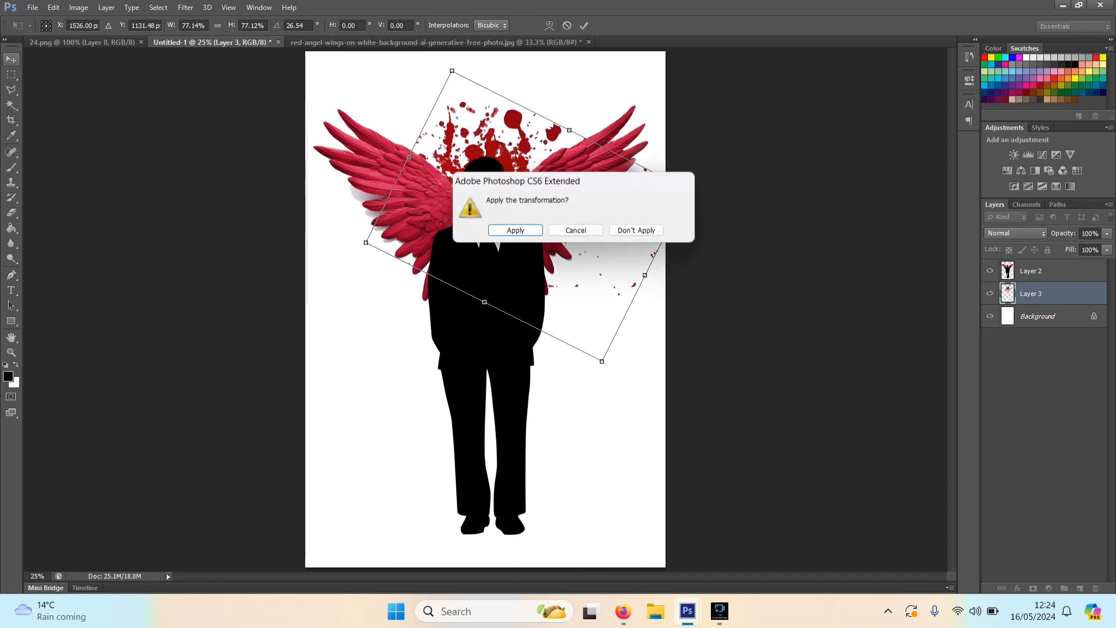
key("Return")
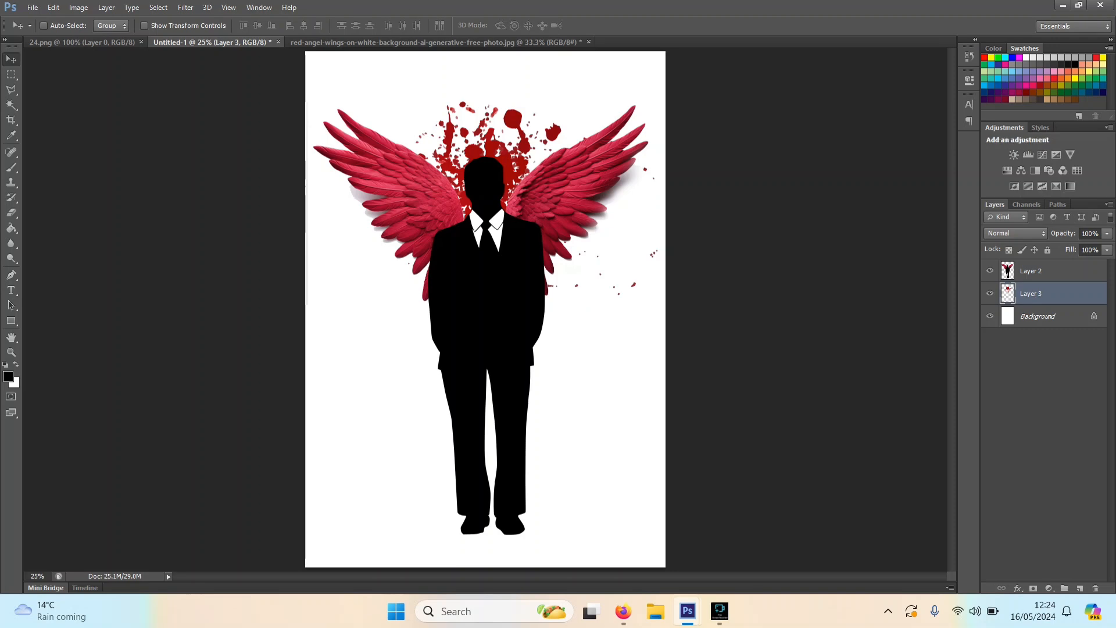
Step: Duplicate Layer 3 and move the copied splatter down behind the silhouette's hips and upper legs
right_click(1075, 293)
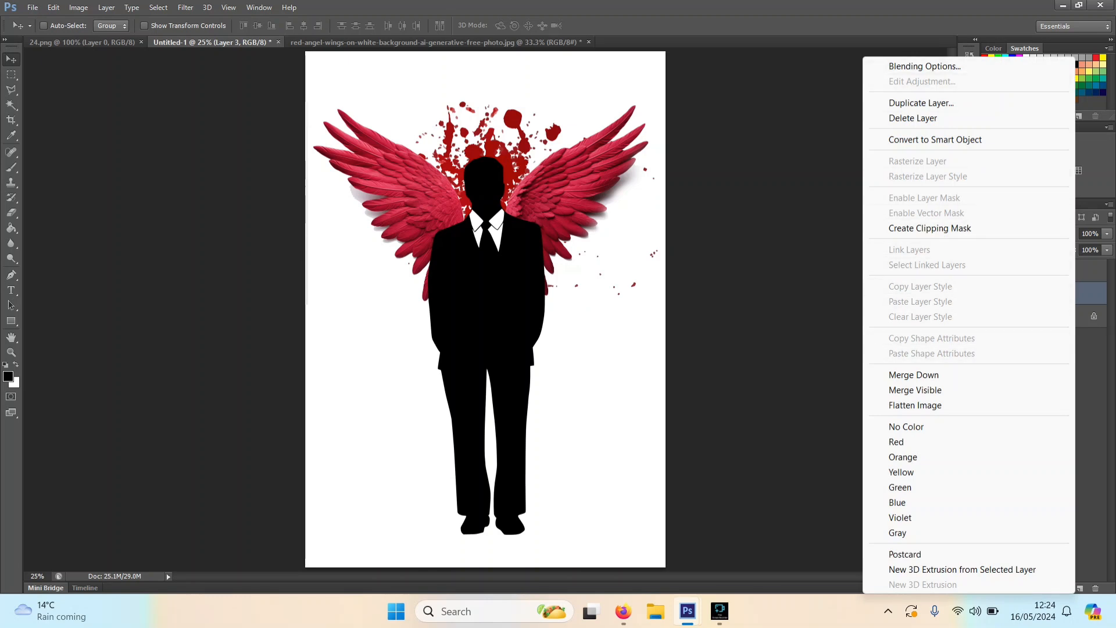
left_click(921, 102)
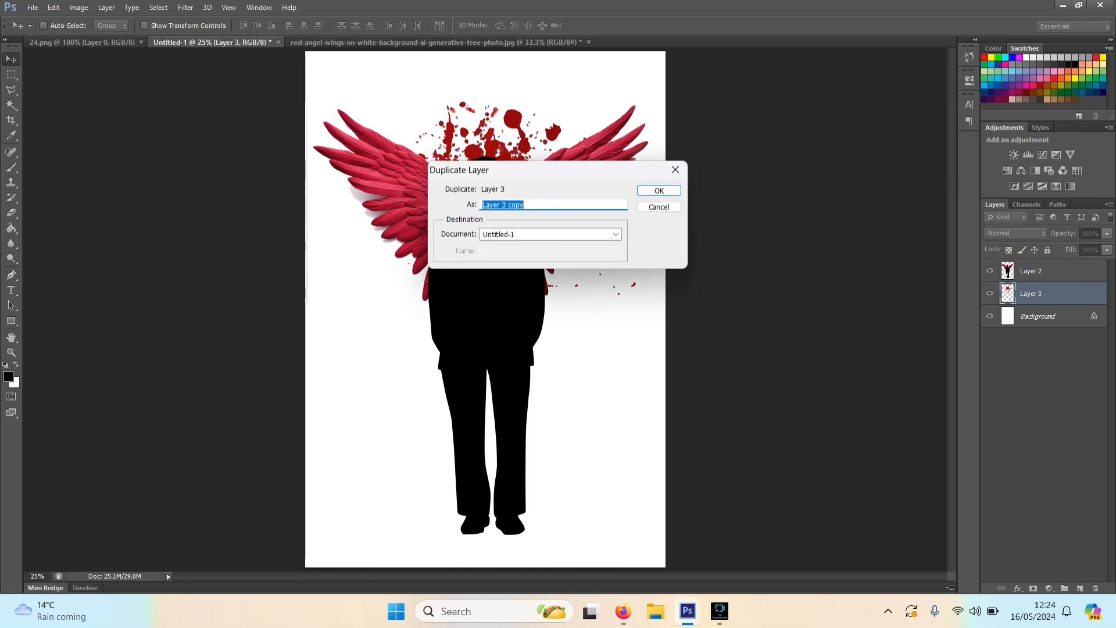
key("Return")
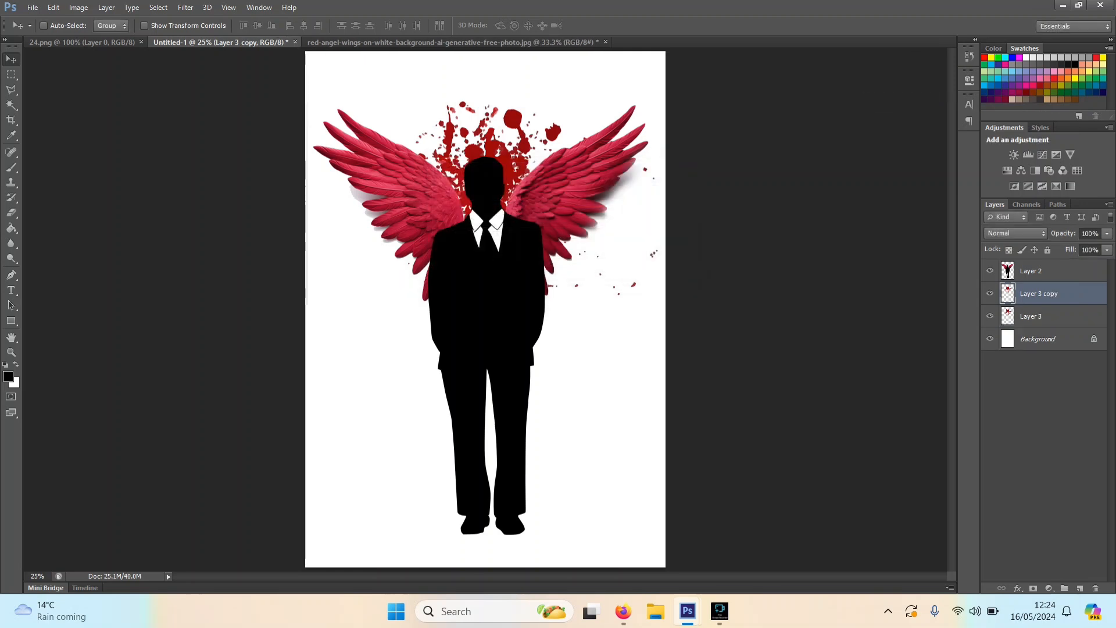
left_click_drag(510, 125, 502, 294)
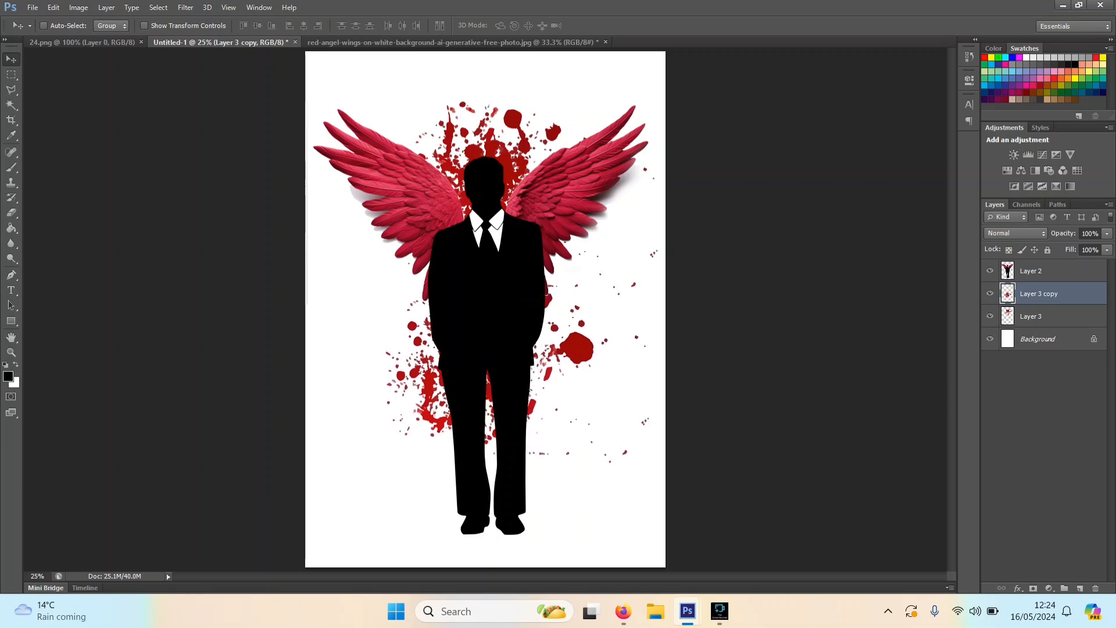
Step: Duplicate Layer 3 copy and move the new splatter further down behind the silhouette's lower legs
right_click(1046, 294)
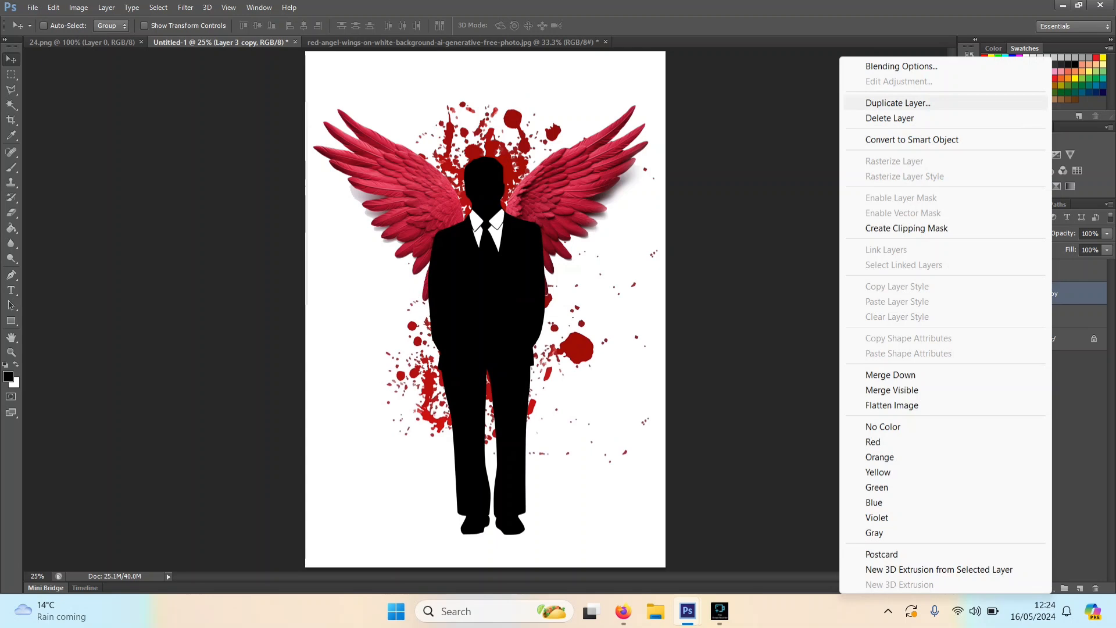
left_click(898, 103)
key("Return")
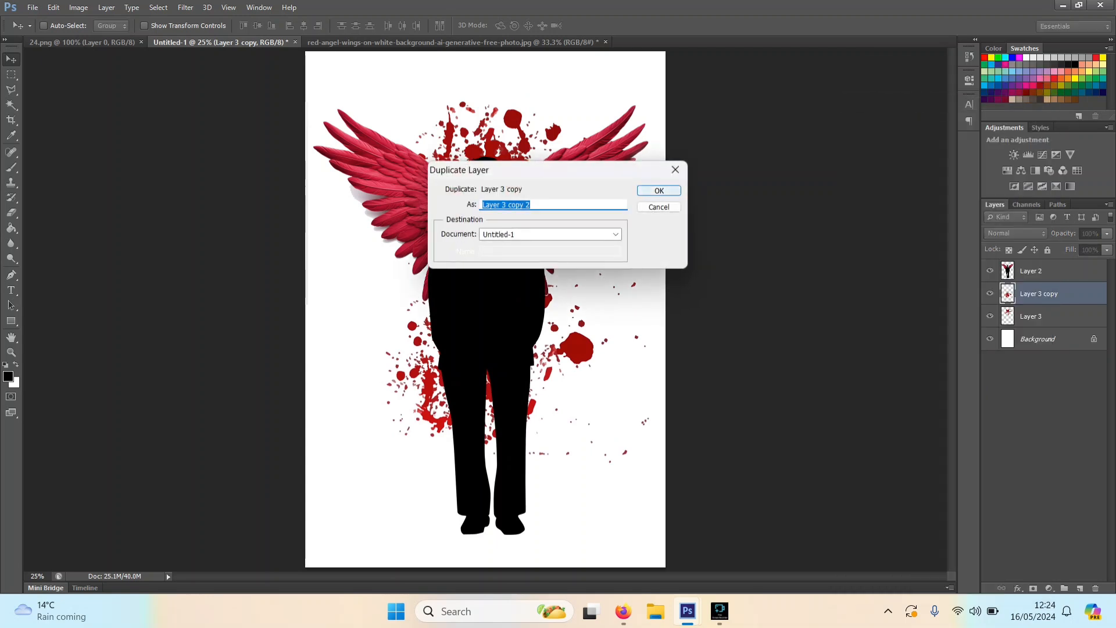
left_click_drag(487, 306, 485, 378)
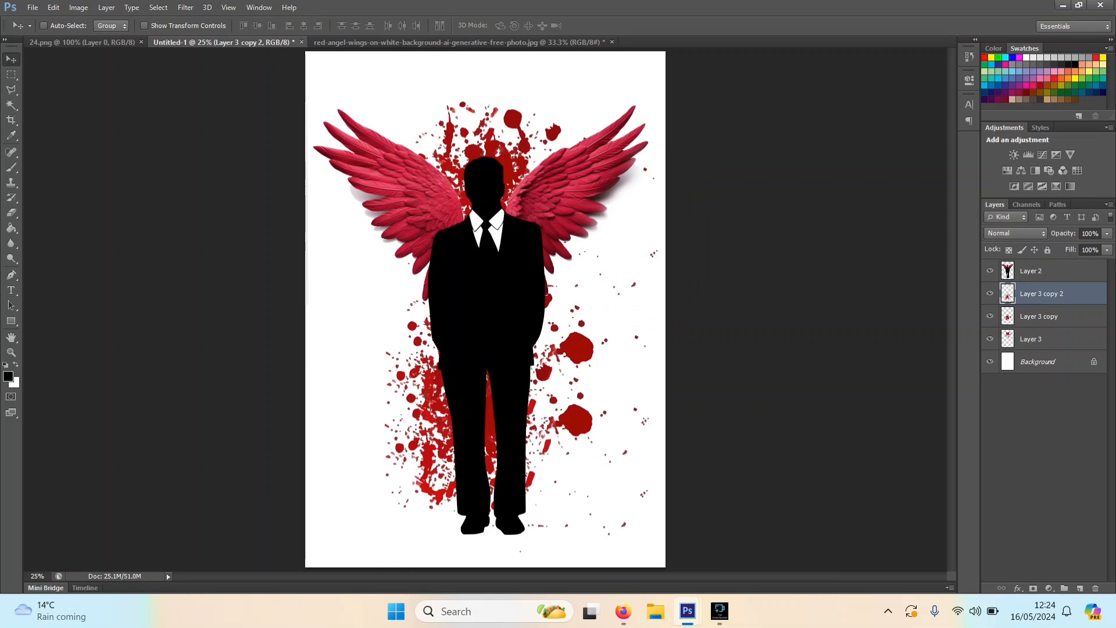
left_click_drag(561, 414, 567, 435)
Step: Rotate the Layer 3 copy 2 splatter to about -36.7° with Free Transform and shift it slightly lower around the feet
key("ctrl+t")
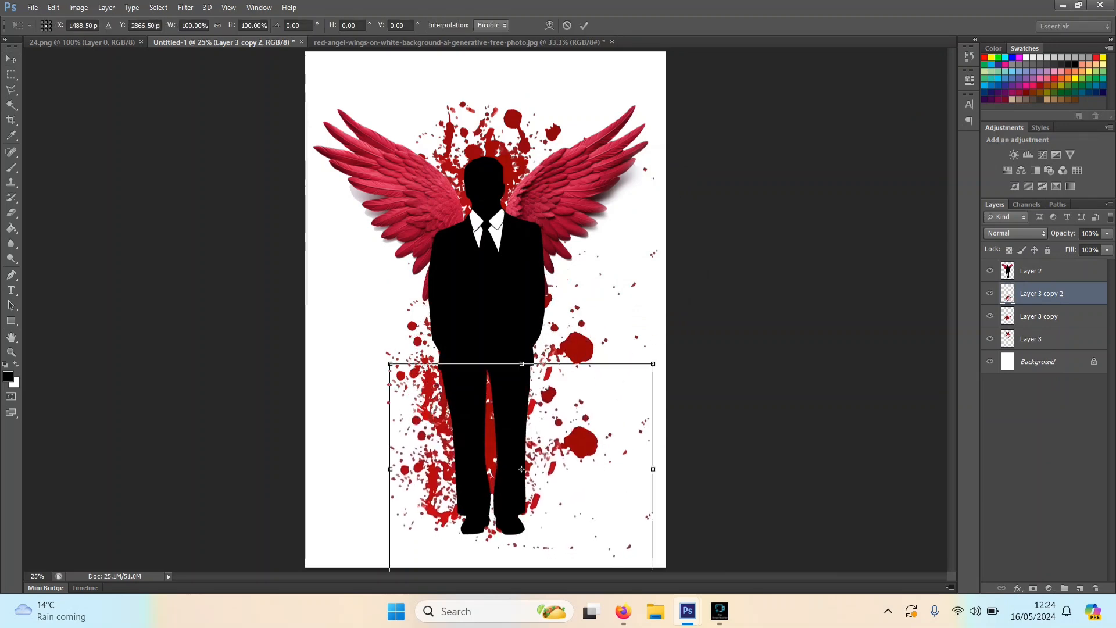
left_click_drag(383, 363, 333, 466)
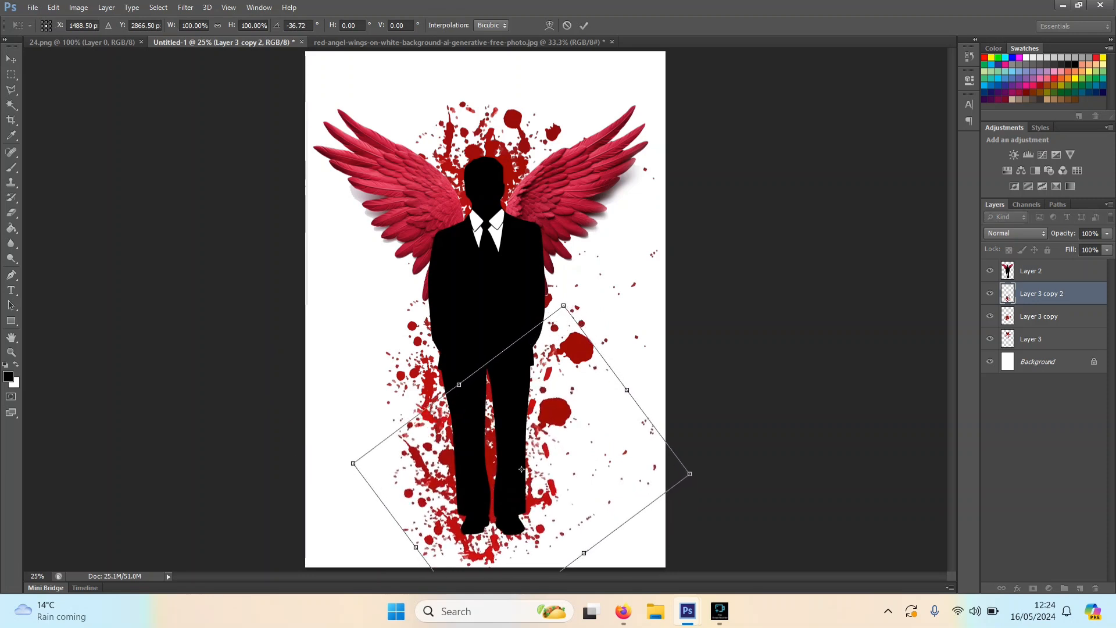
mouse_move(521, 468)
left_mouse_down()
mouse_move(525, 459)
mouse_move(526, 482)
left_mouse_up()
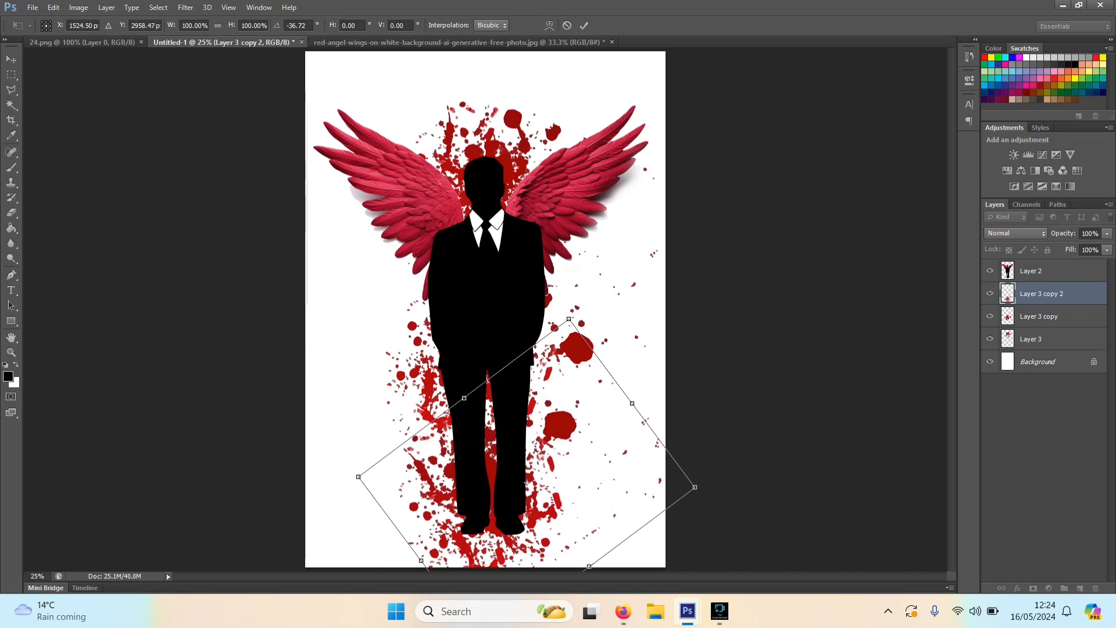
key("v")
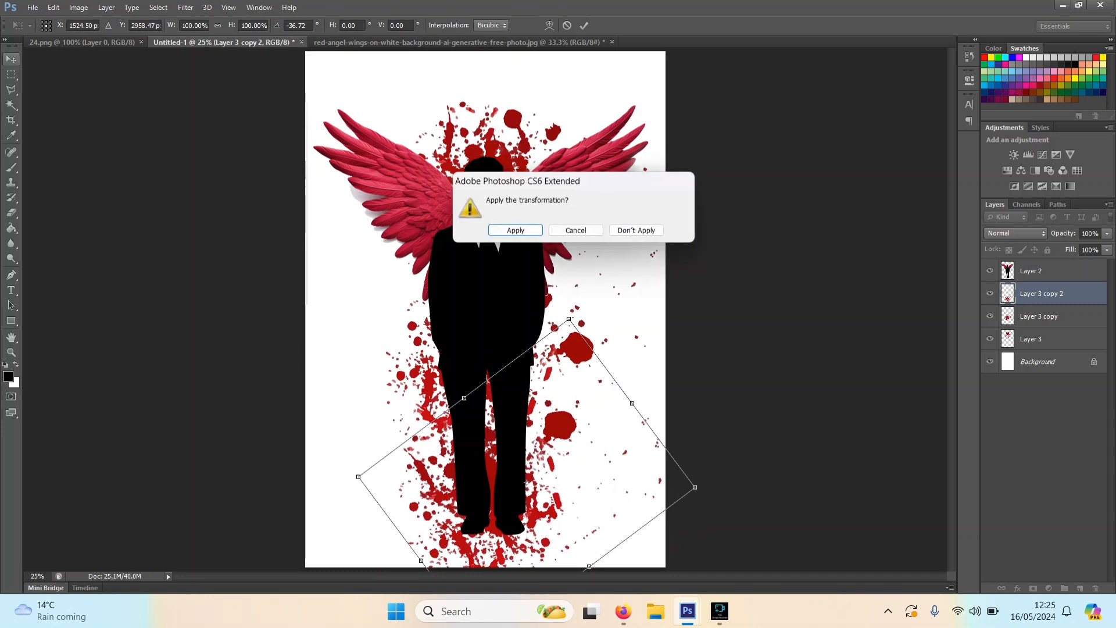
left_click(532, 230)
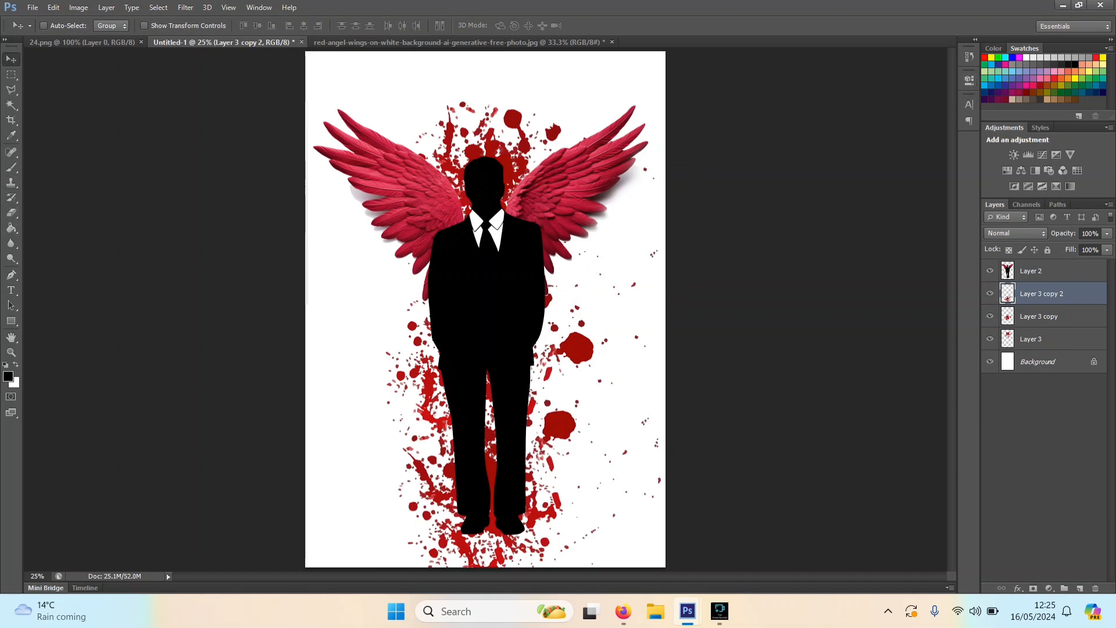
Step: Add a green (00ff00) $ in 30 pt Arial on the silhouette's face and move its text layer above Layer 2
left_click(998, 57)
key("t")
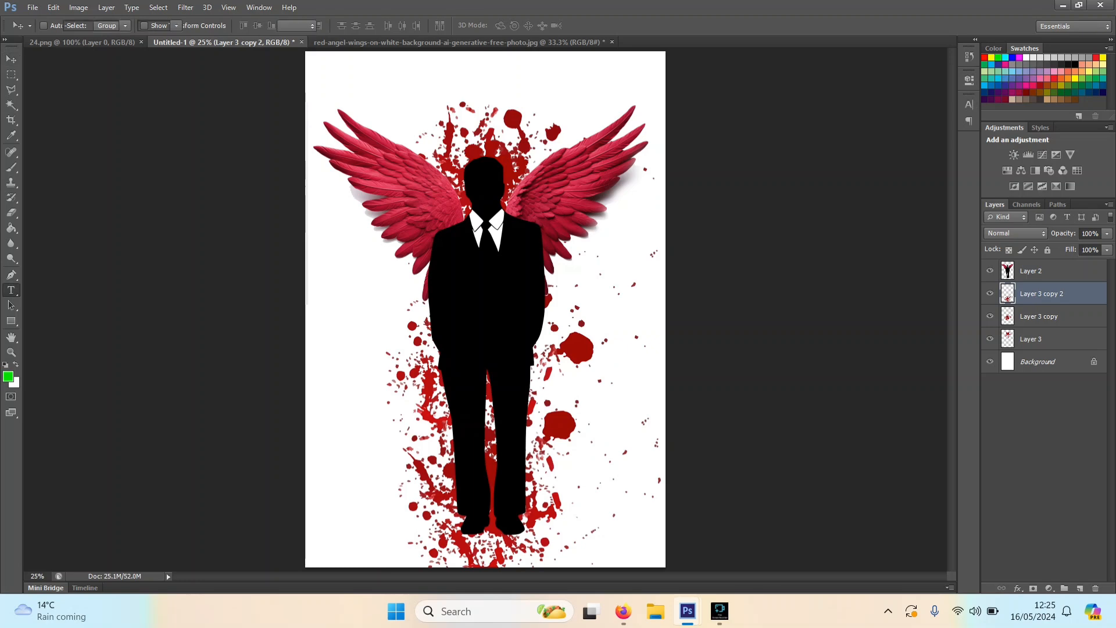
left_click(480, 192)
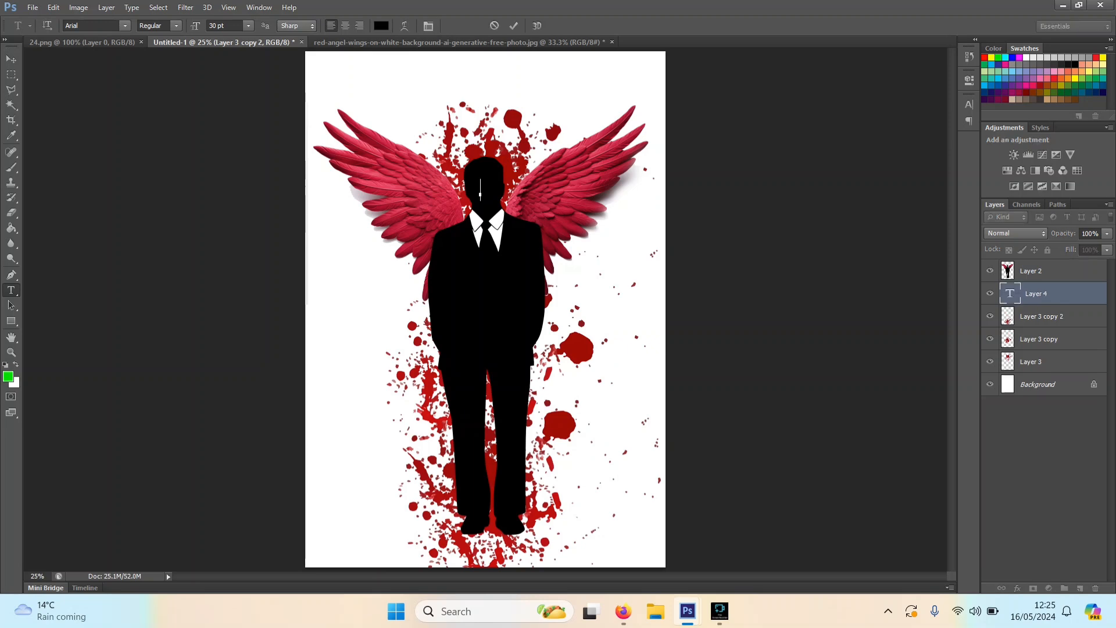
type("a")
key("ctrl+a")
left_click(382, 25)
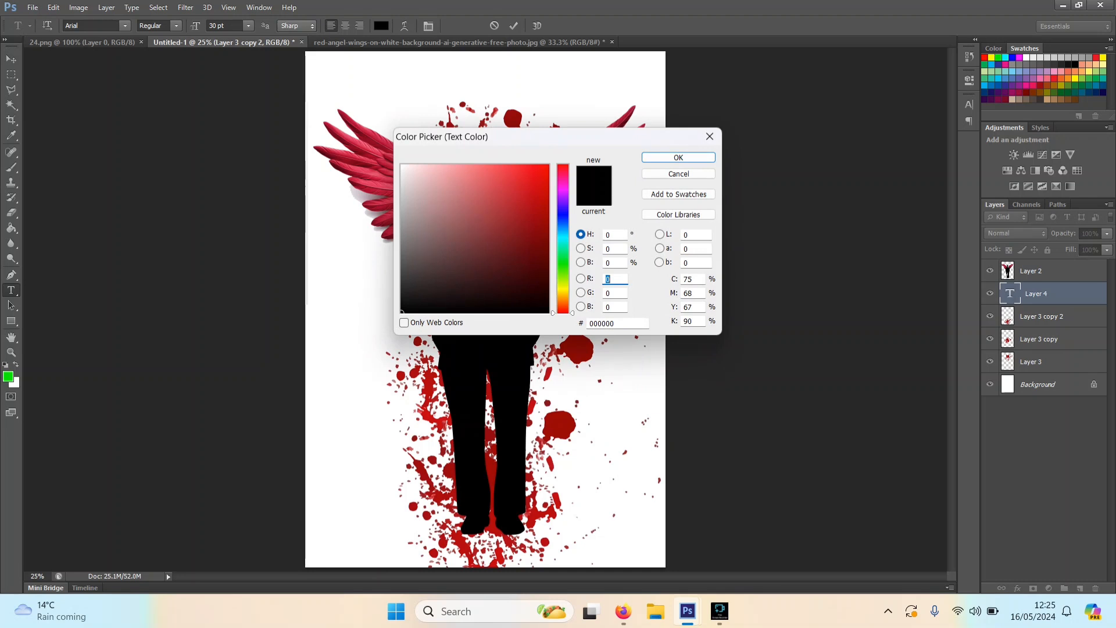
left_click(998, 57)
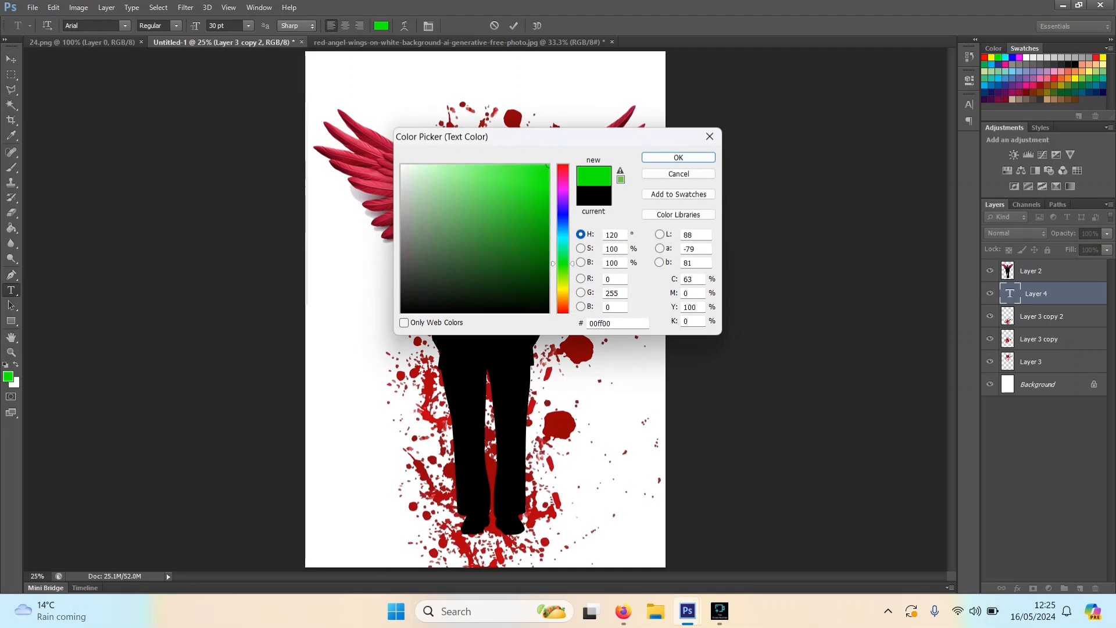
left_click(678, 157)
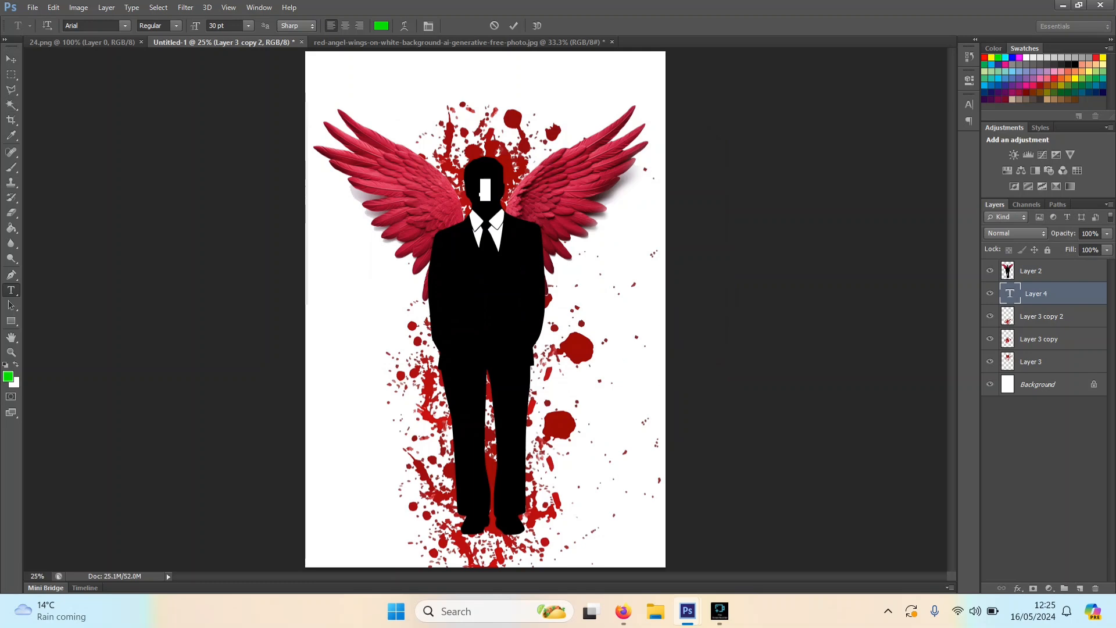
left_click(11, 59)
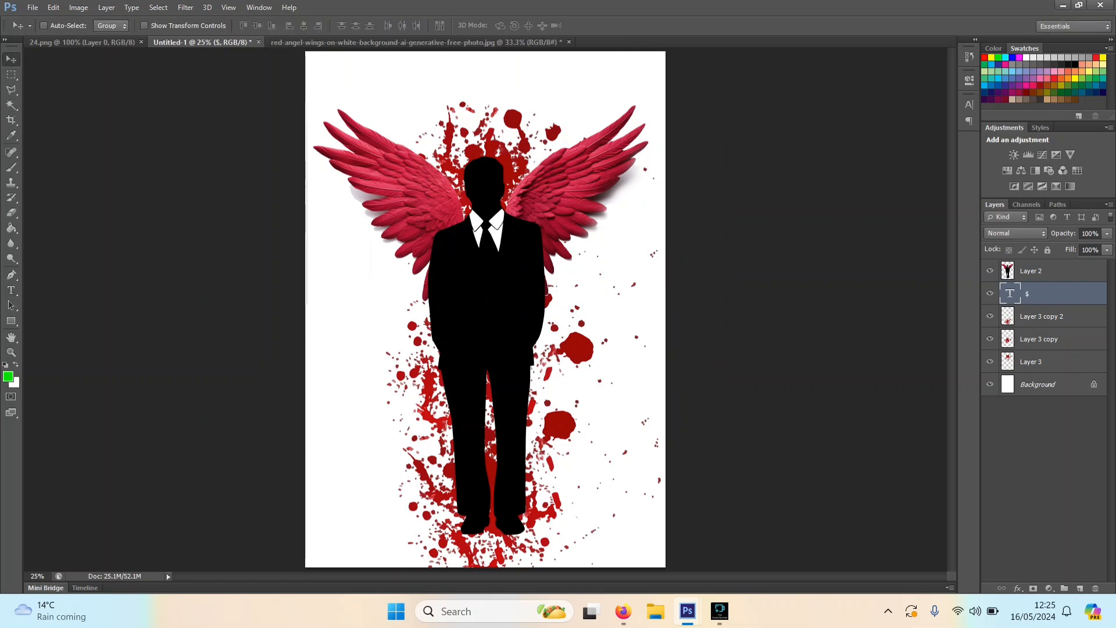
left_click_drag(1047, 290, 1047, 270)
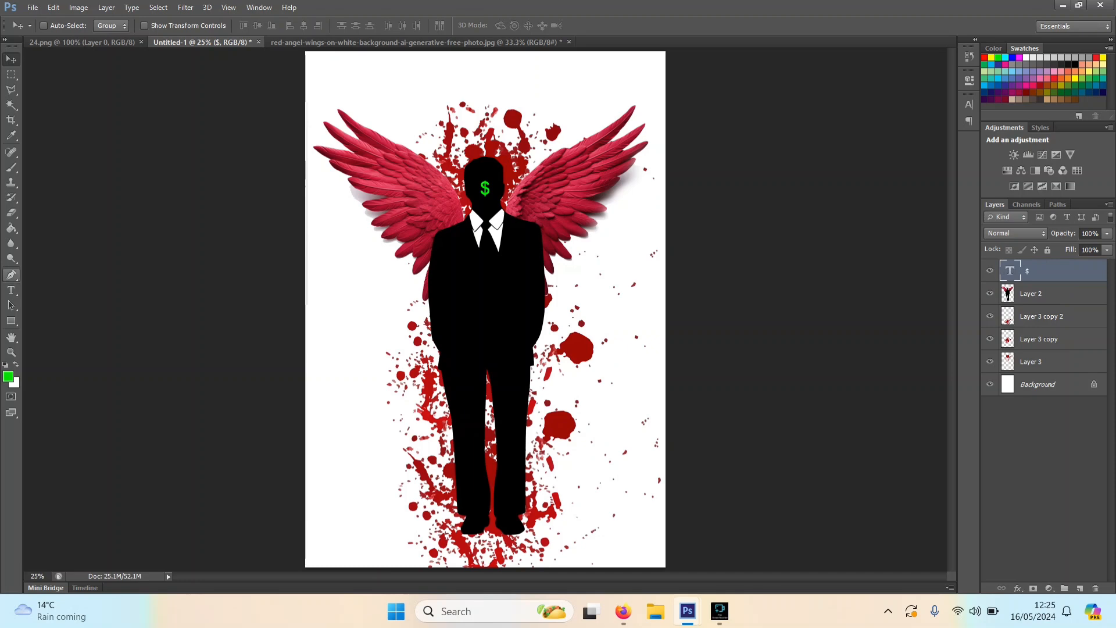
Step: Set the $ text on the face to 50 pt and the Bold style
left_click(11, 289)
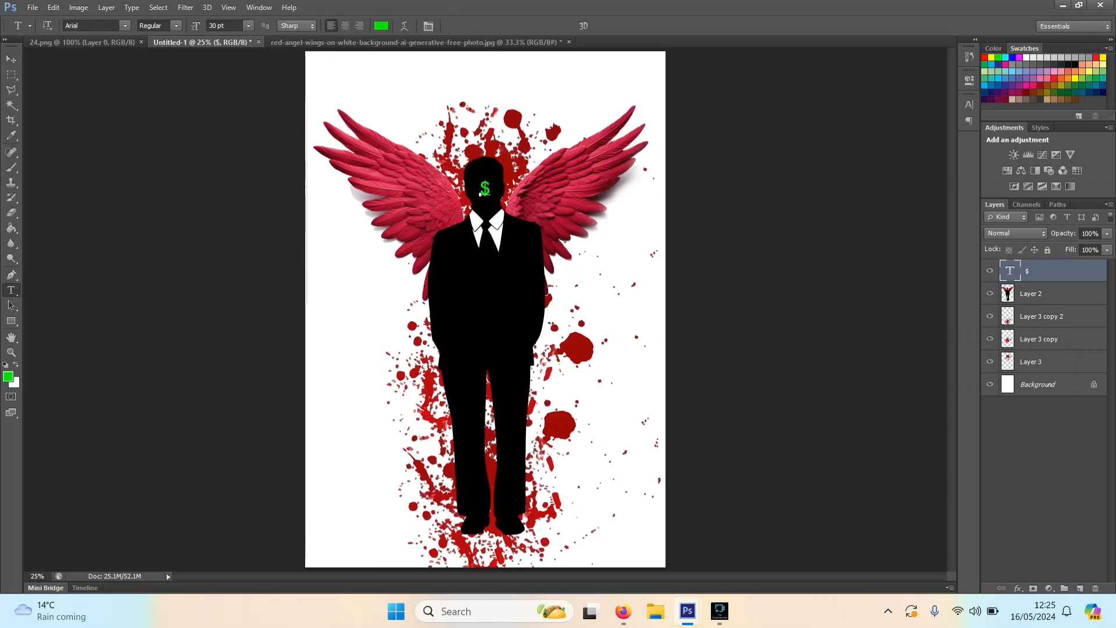
double_click(482, 189)
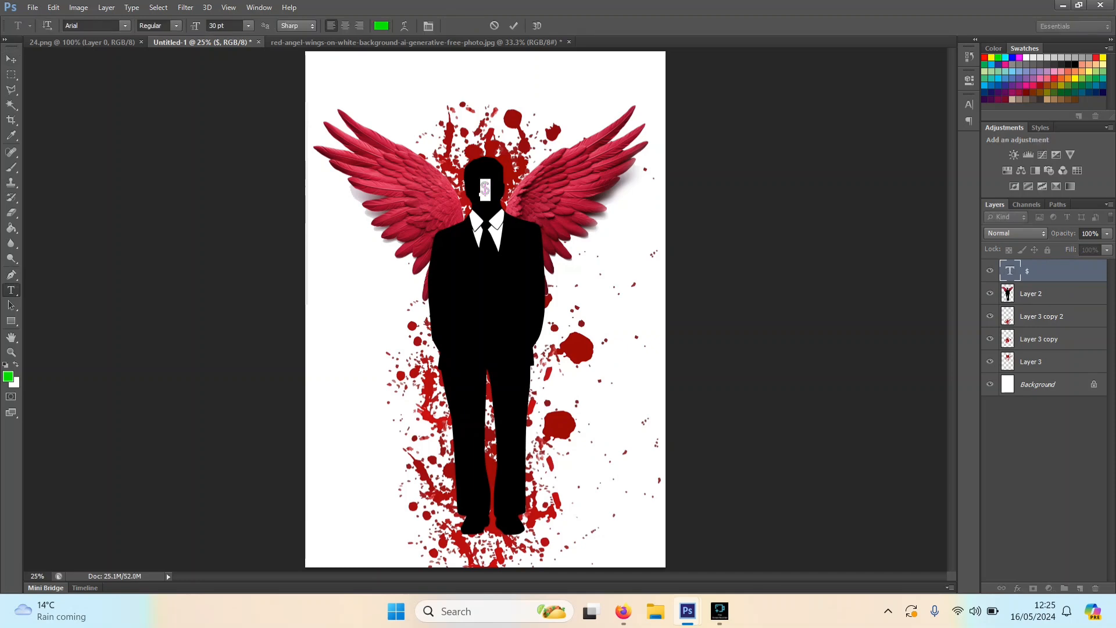
left_click(221, 26)
type("50")
key("Return")
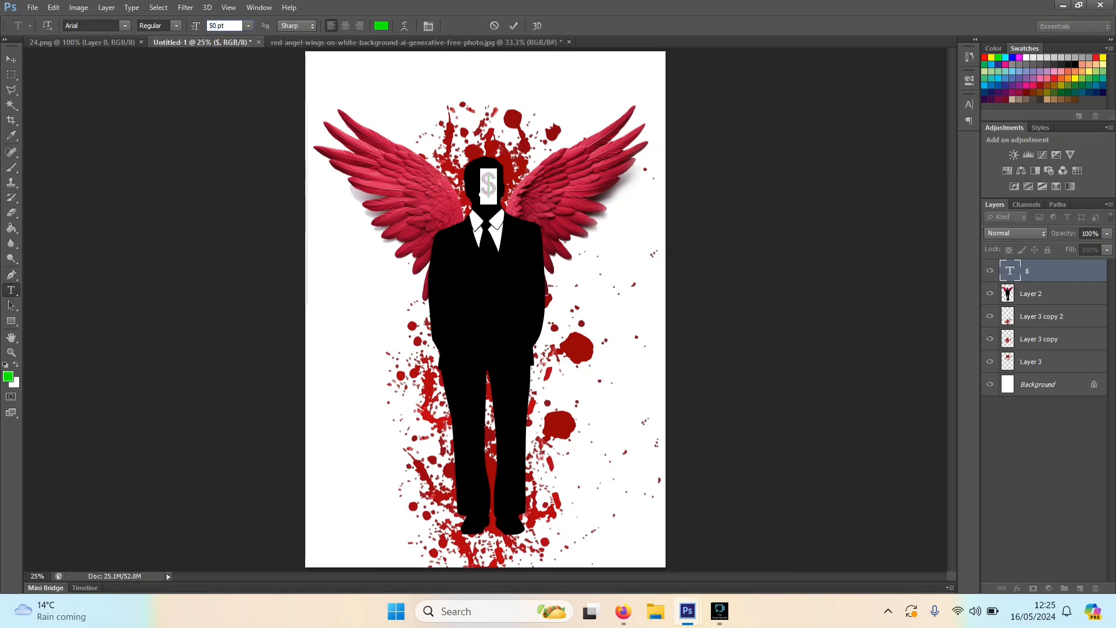
left_click(158, 25)
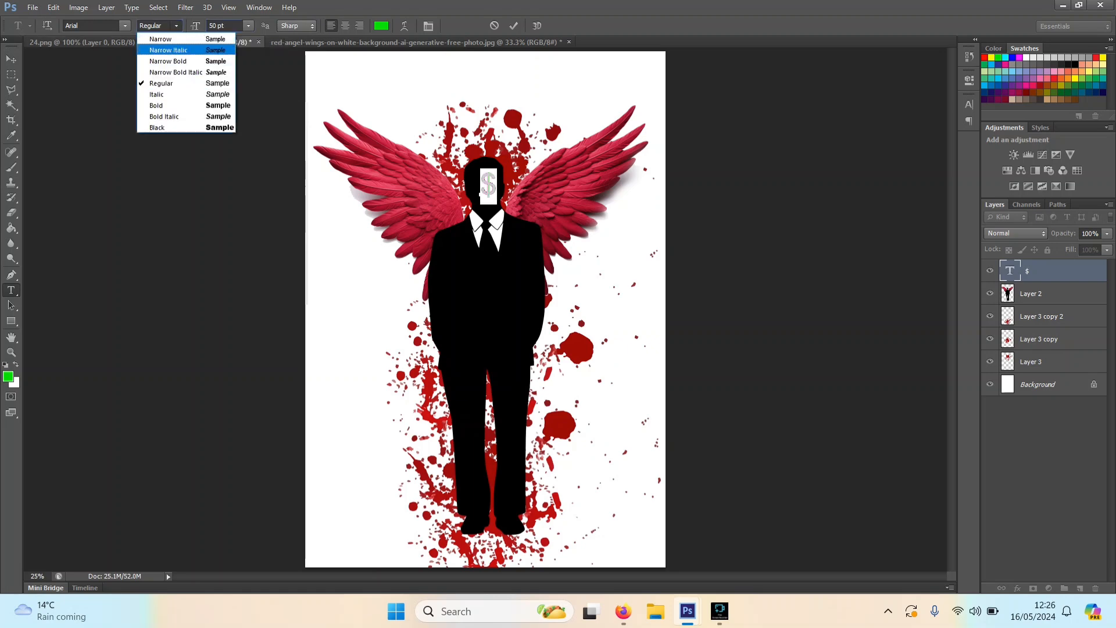
left_click(155, 106)
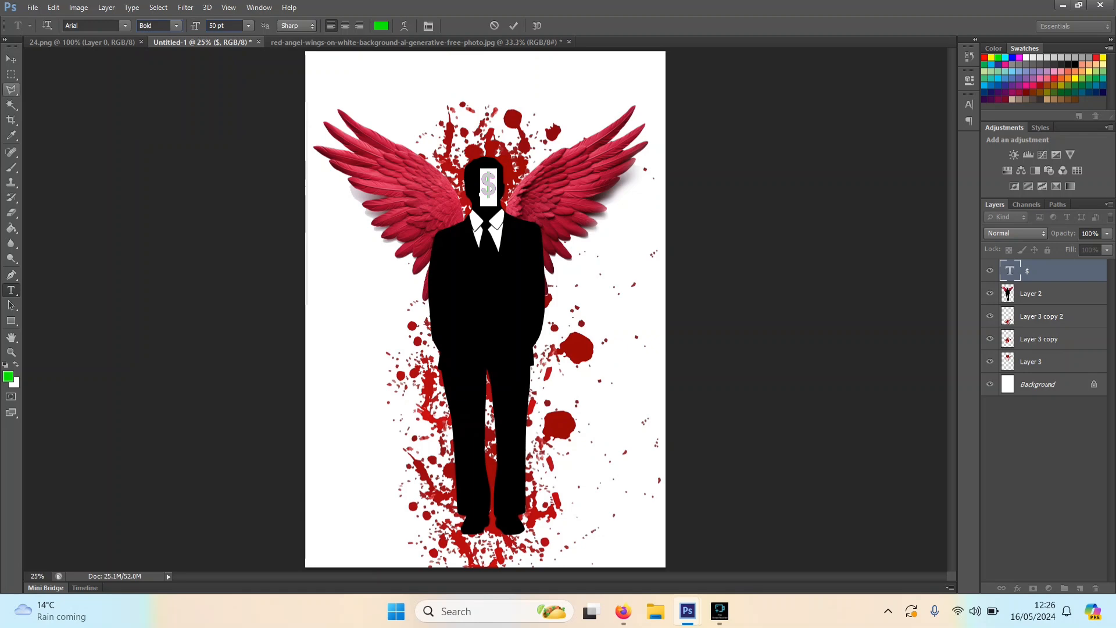
left_click(11, 59)
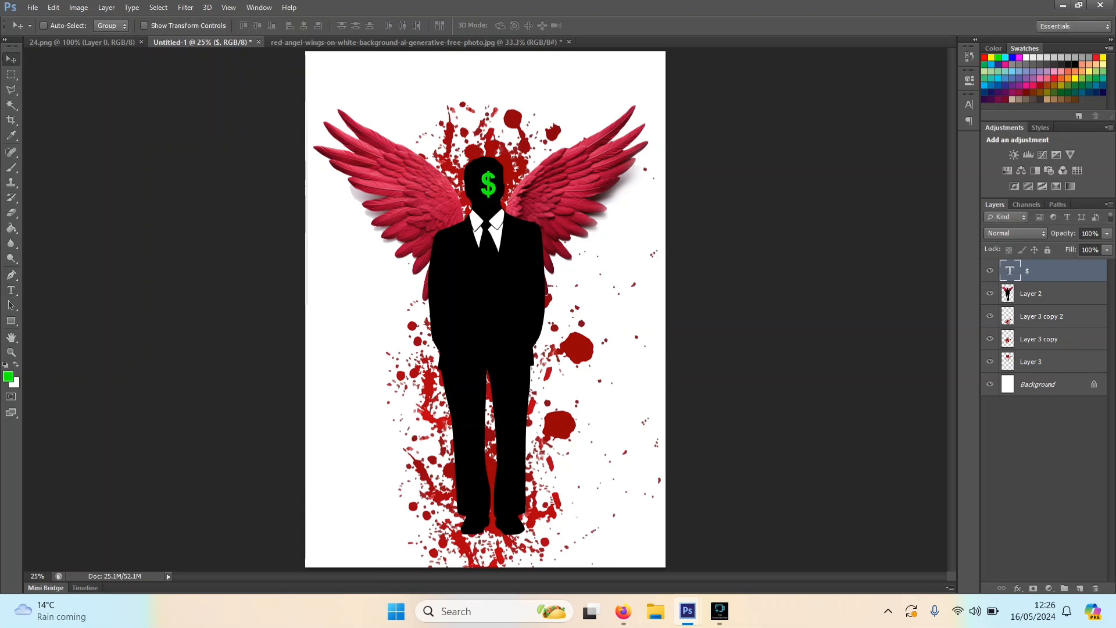
Step: Center the $ on the silhouette's face and rotate it to about -4.5° with Free Transform
left_click_drag(491, 181, 489, 187)
key("ctrl+t")
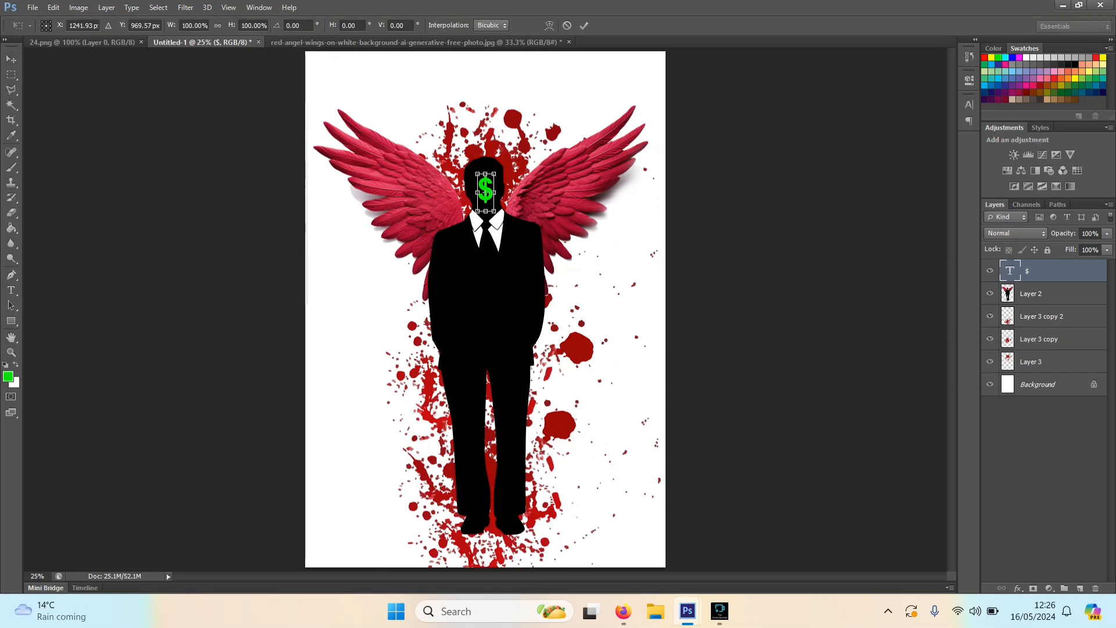
left_click_drag(462, 136, 461, 138)
left_click(12, 58)
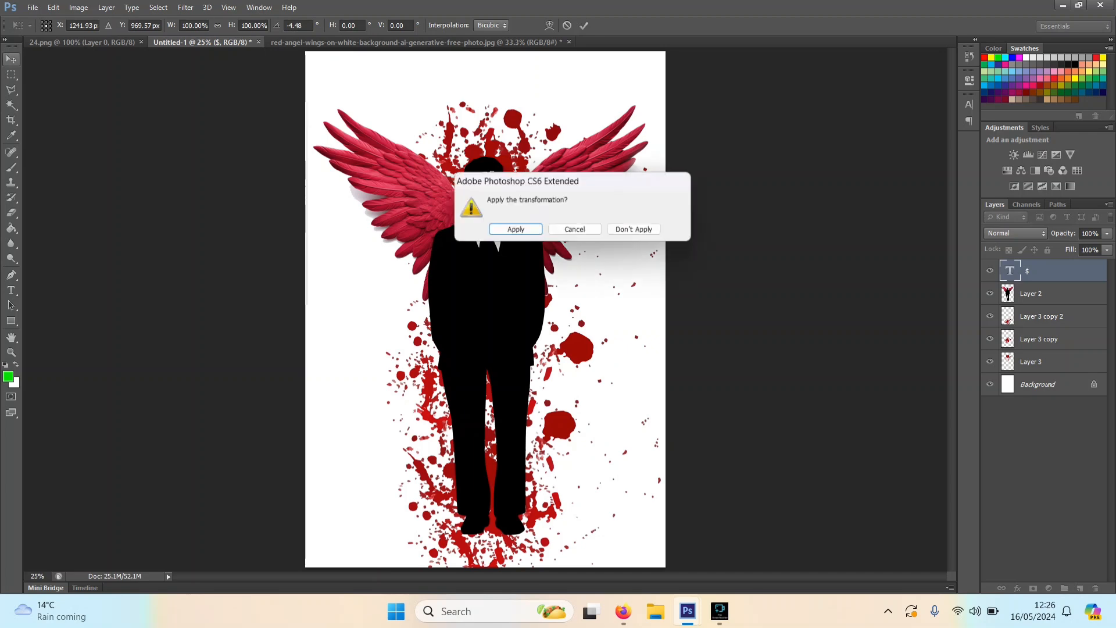
key("Return")
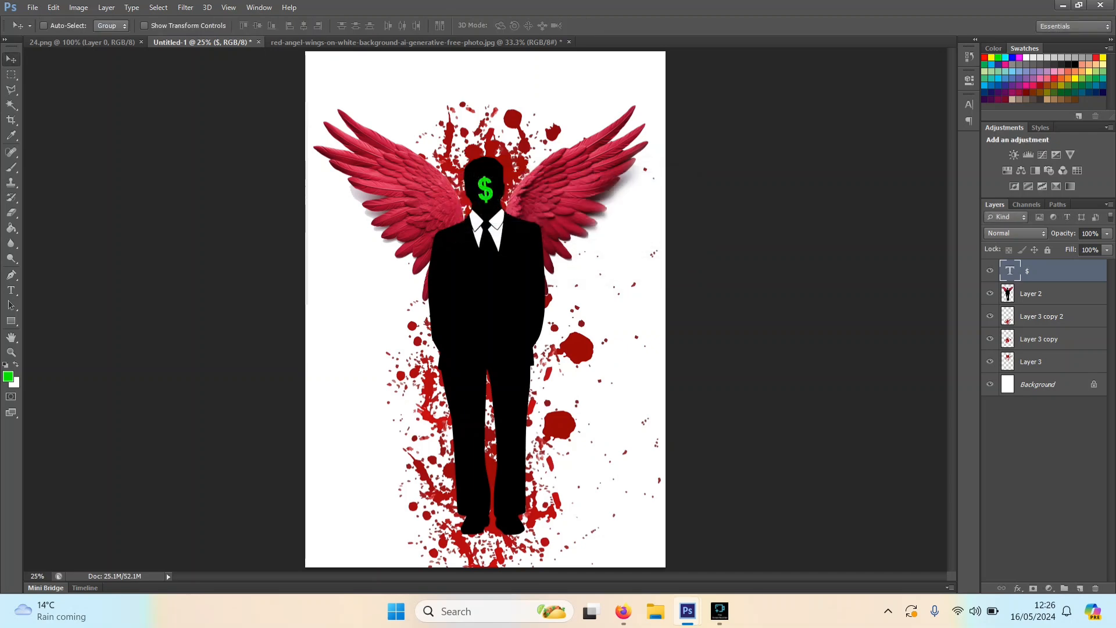
left_click_drag(487, 187, 487, 188)
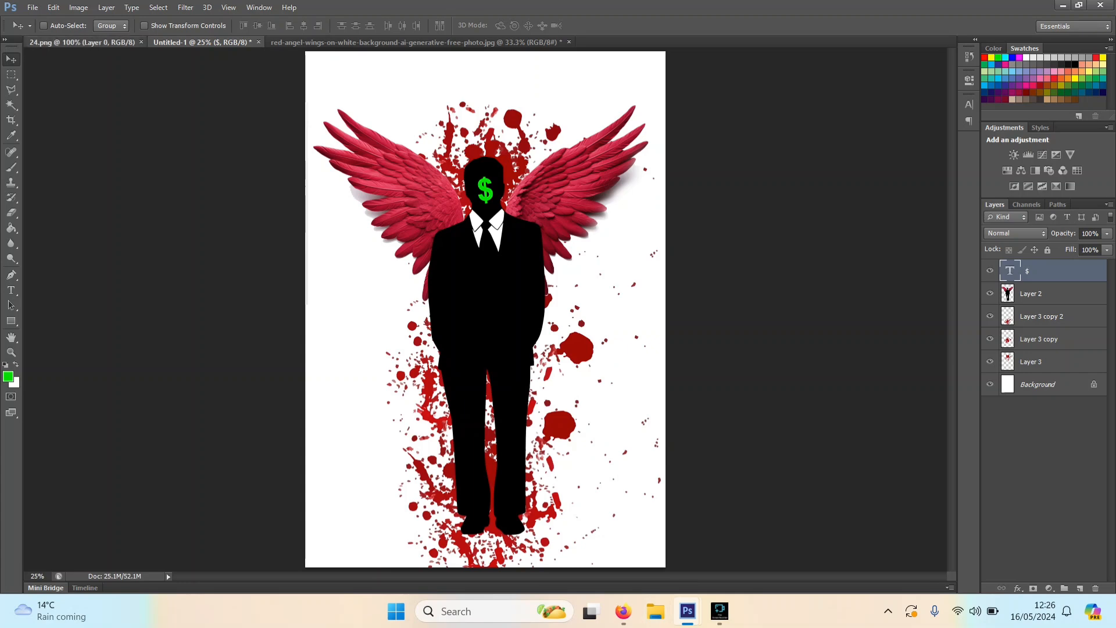
Step: Copy the jp24 signature from 24.png into the Untitled-1 composition as a new layer, then dock the composition window again
left_click(82, 42)
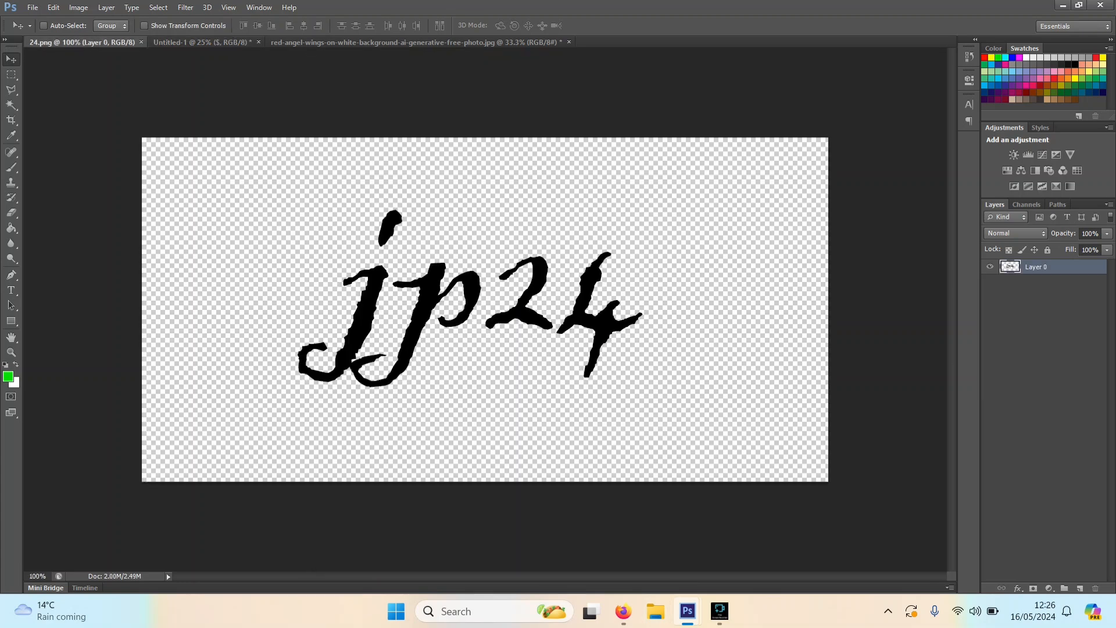
left_click_drag(200, 42, 631, 92)
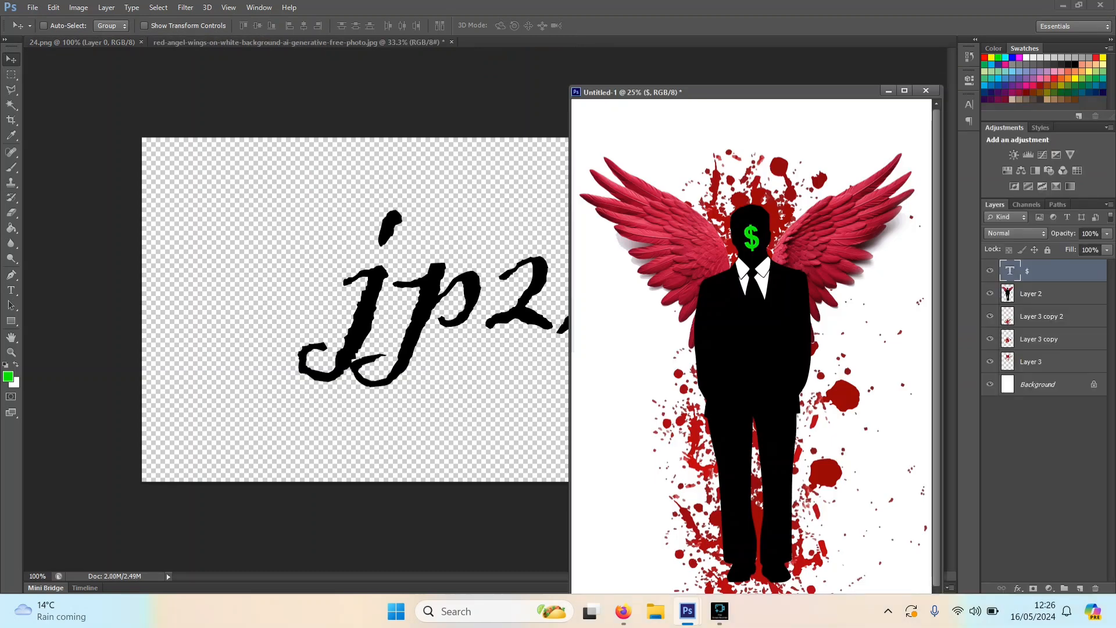
left_click(372, 313)
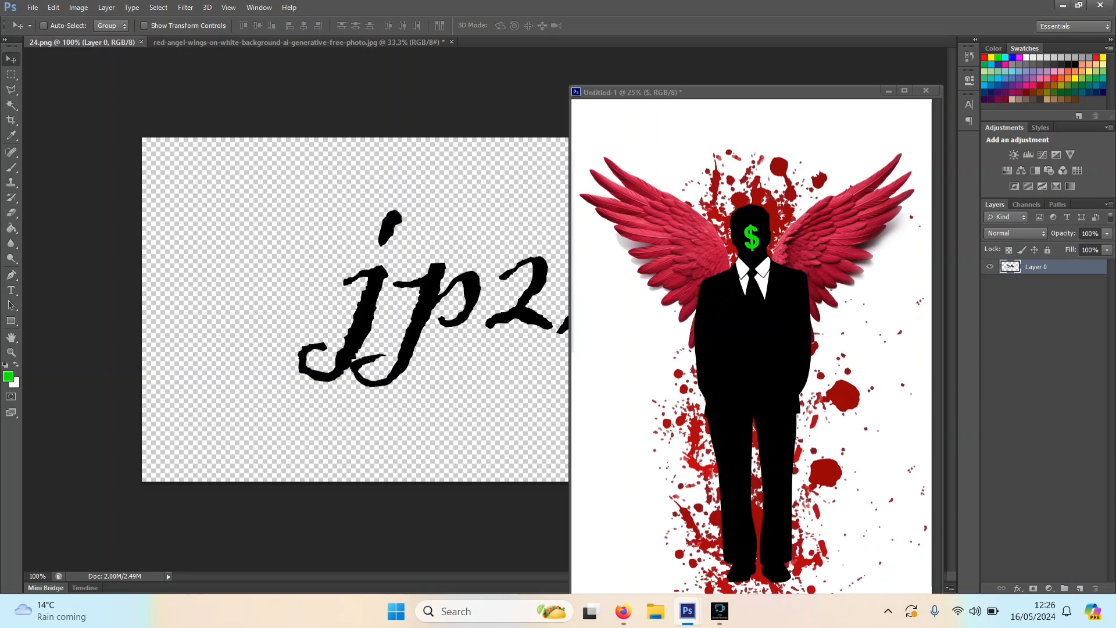
left_click_drag(366, 313, 648, 423)
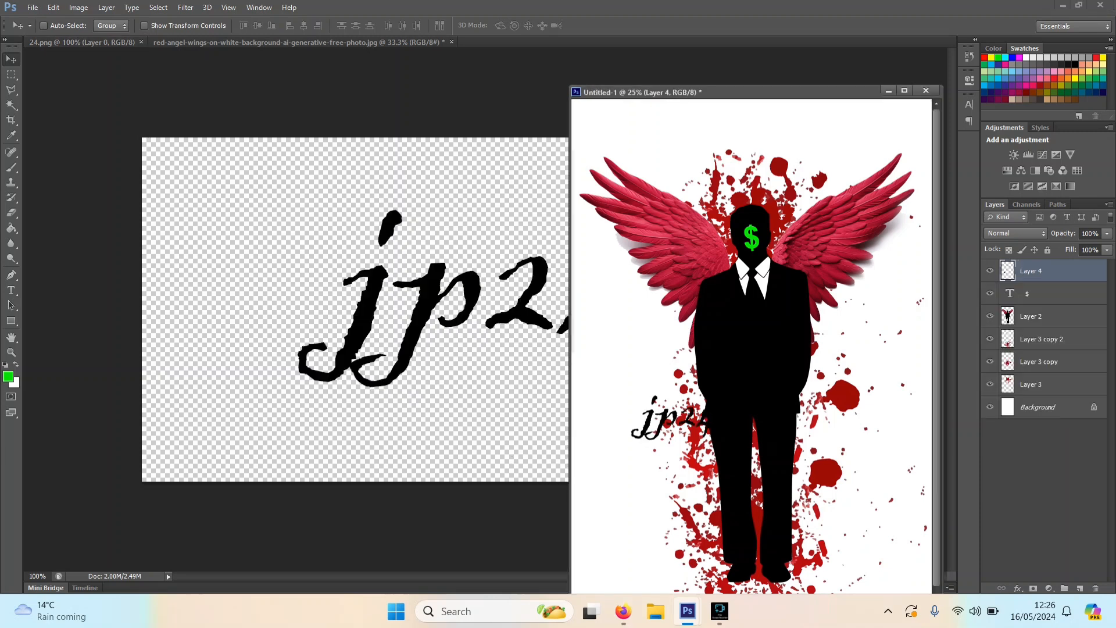
left_click_drag(750, 91, 551, 42)
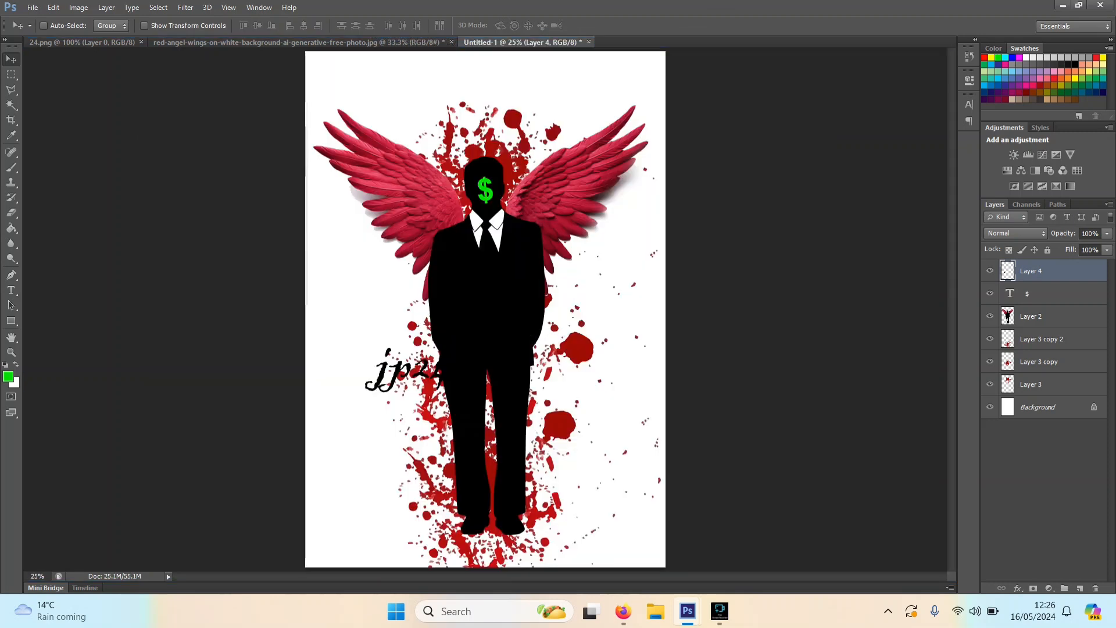
Step: Move the jp24 signature into the lower-right corner of the page, clear of the silhouette and the main splatters
left_click_drag(379, 351, 554, 510)
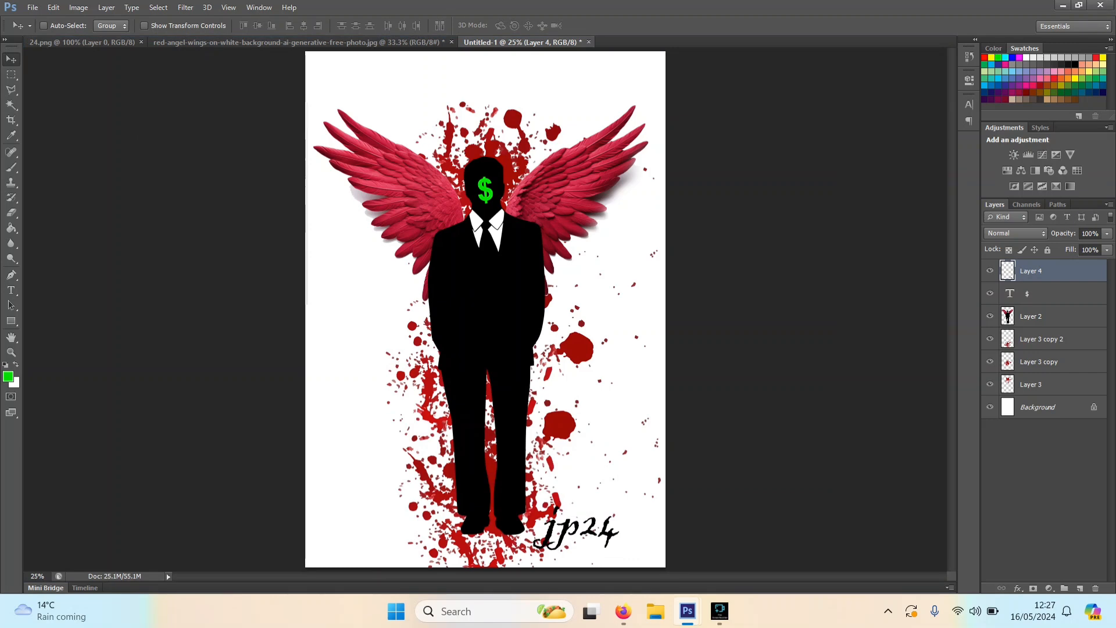
key("ctrl+plus")
key("ctrl+plus")
key("ctrl+plus")
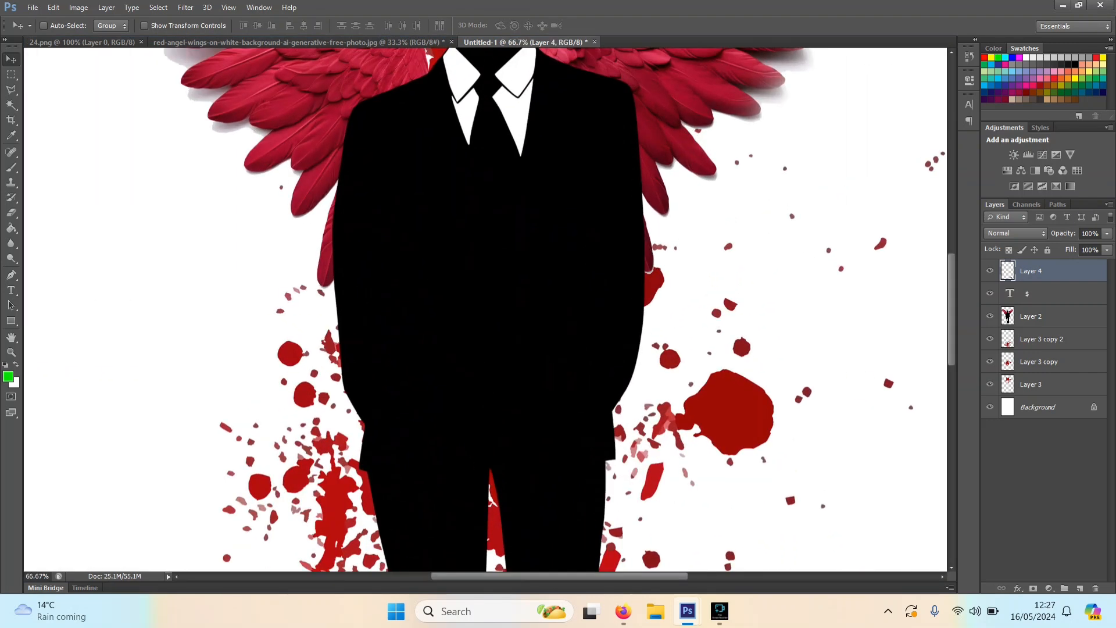
scroll(485, 308, "down", 10)
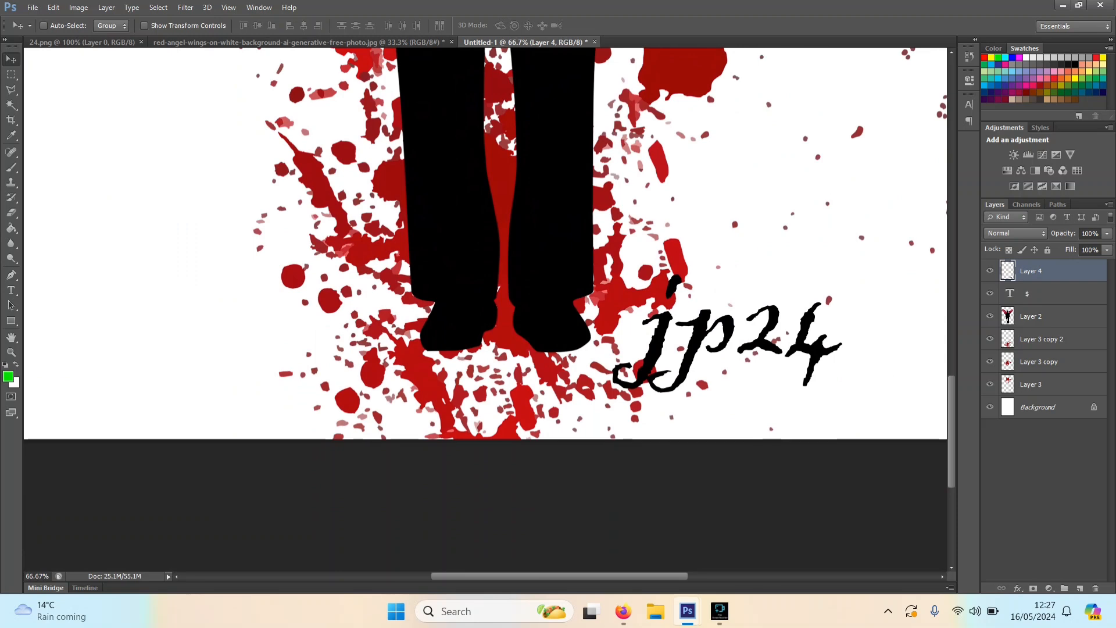
scroll(485, 243, "right", 1)
scroll(485, 242, "right", 5)
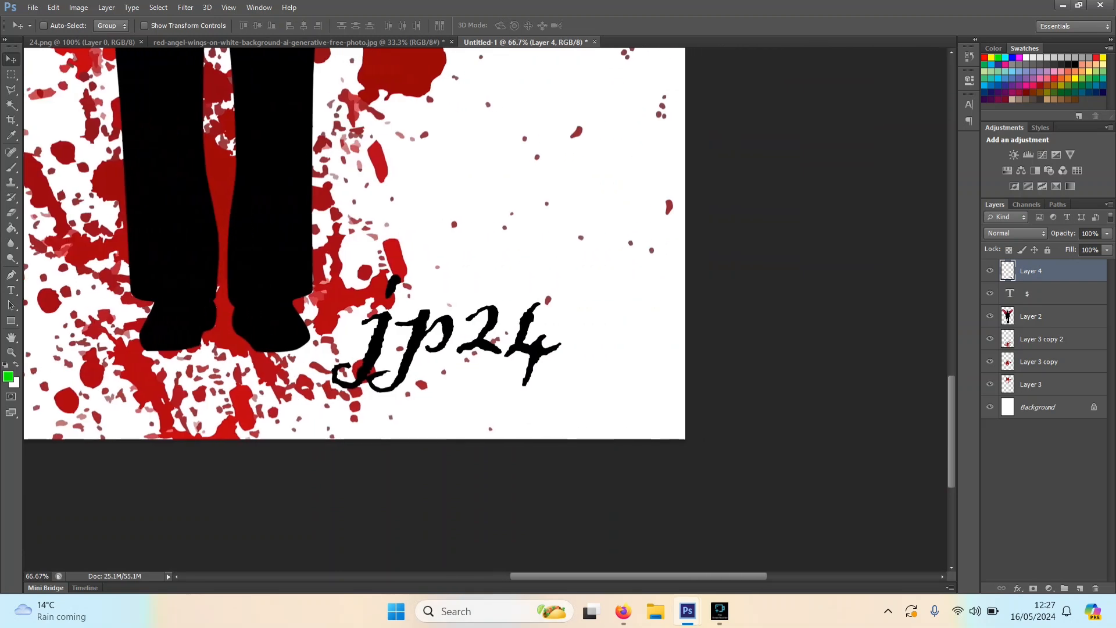
left_click_drag(459, 343, 563, 378)
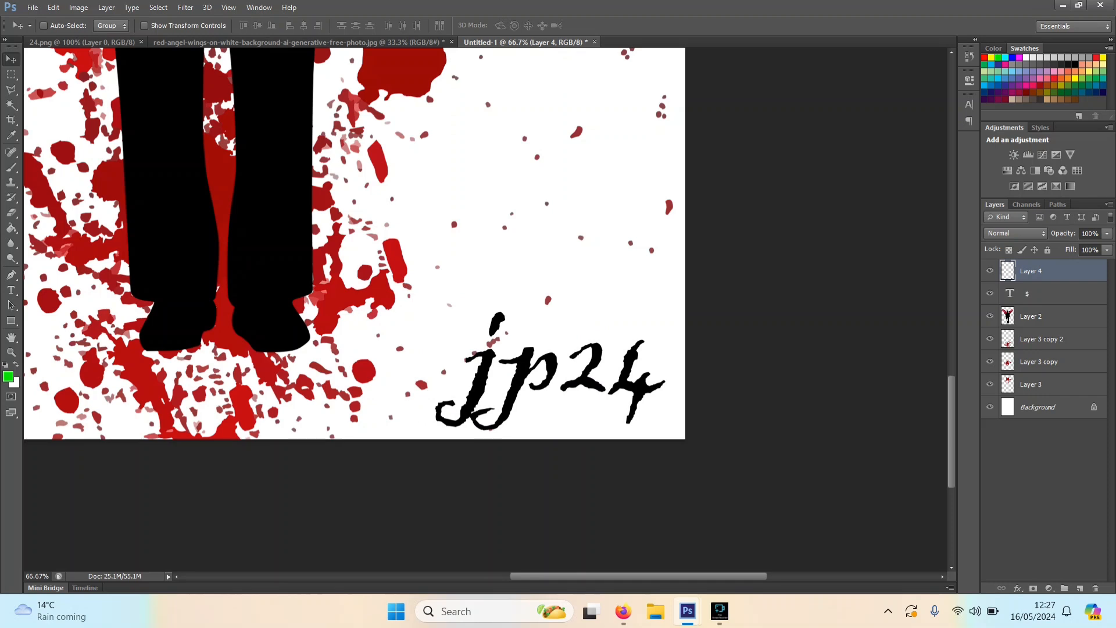
Step: Scale the signature to about 14.6%, rotate it to about -35.5° with Free Transform, and place it along the right-hand shoe's lower edge
key("ctrl+t")
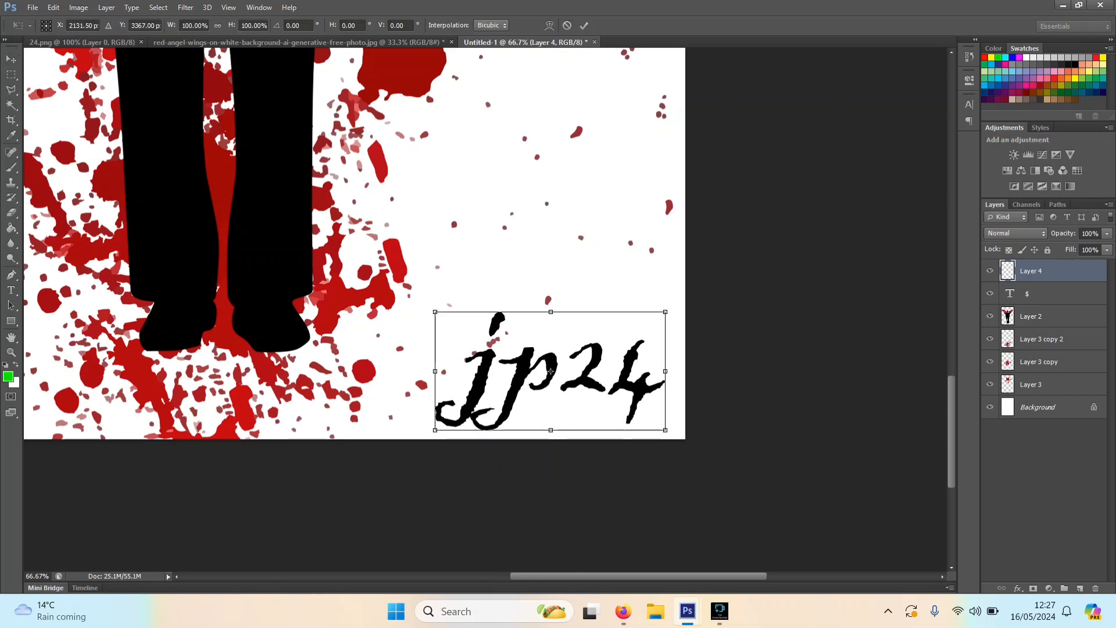
left_click_drag(435, 430, 362, 348)
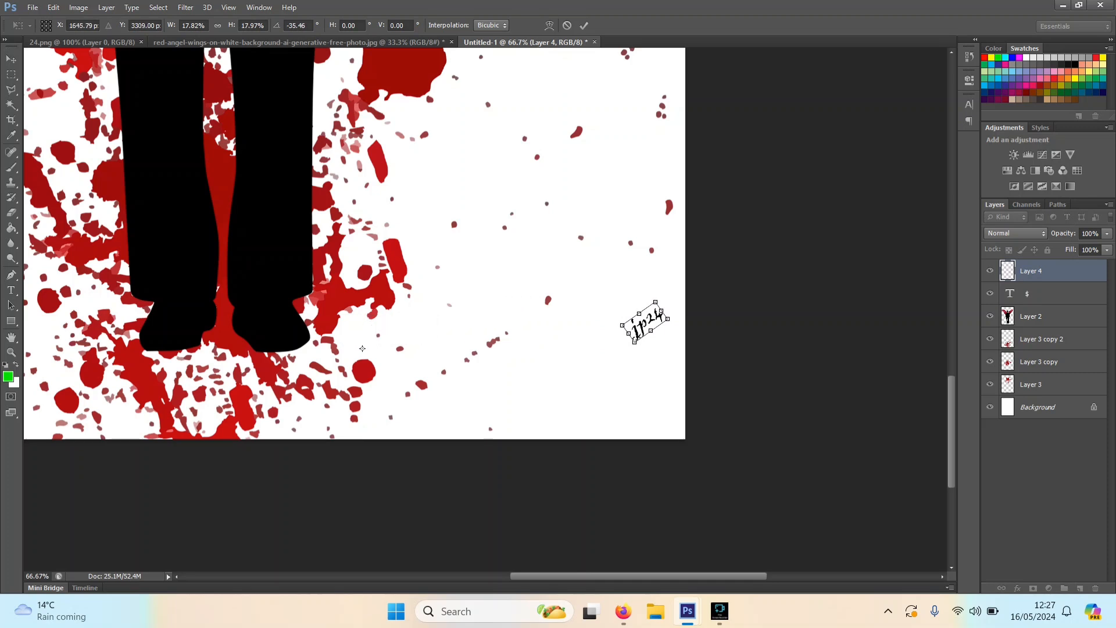
left_click_drag(646, 323, 304, 354)
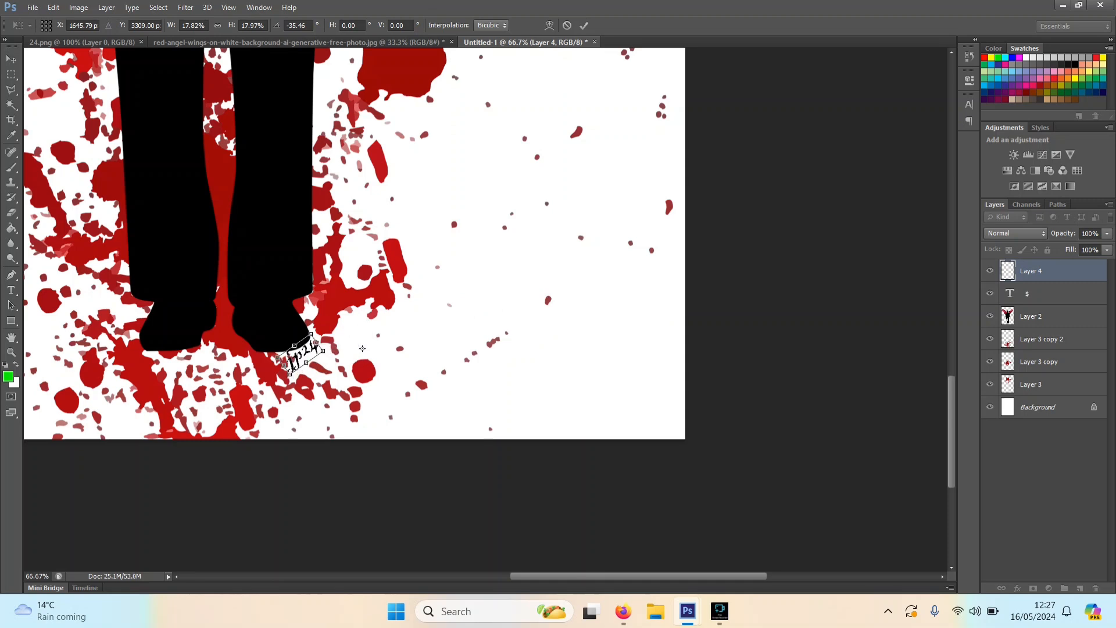
left_click_drag(290, 374, 294, 367)
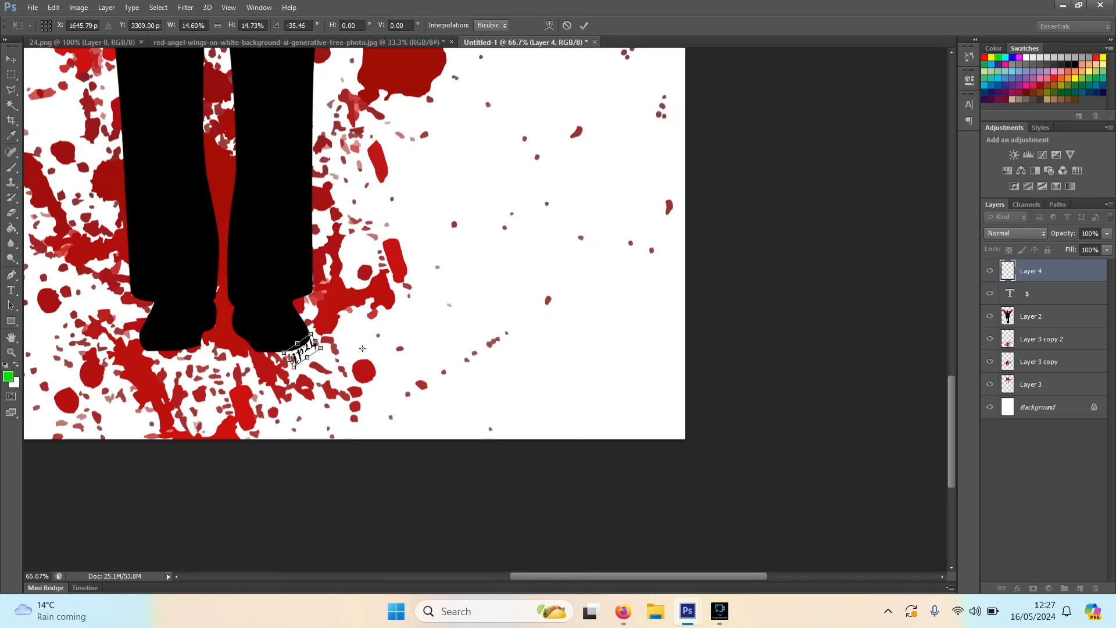
key("v")
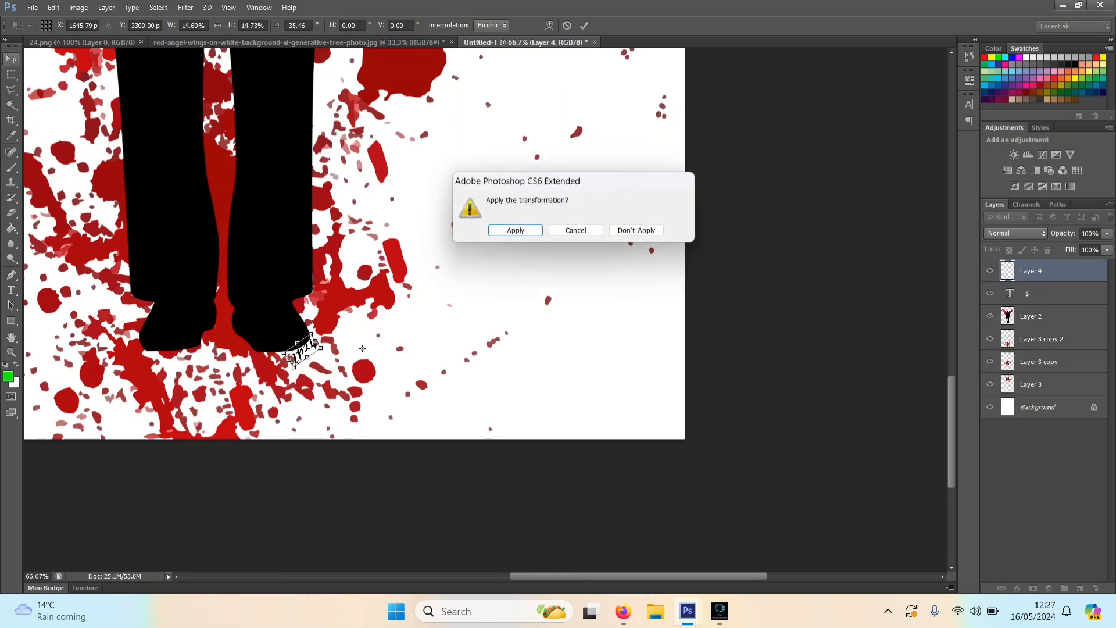
key("Return")
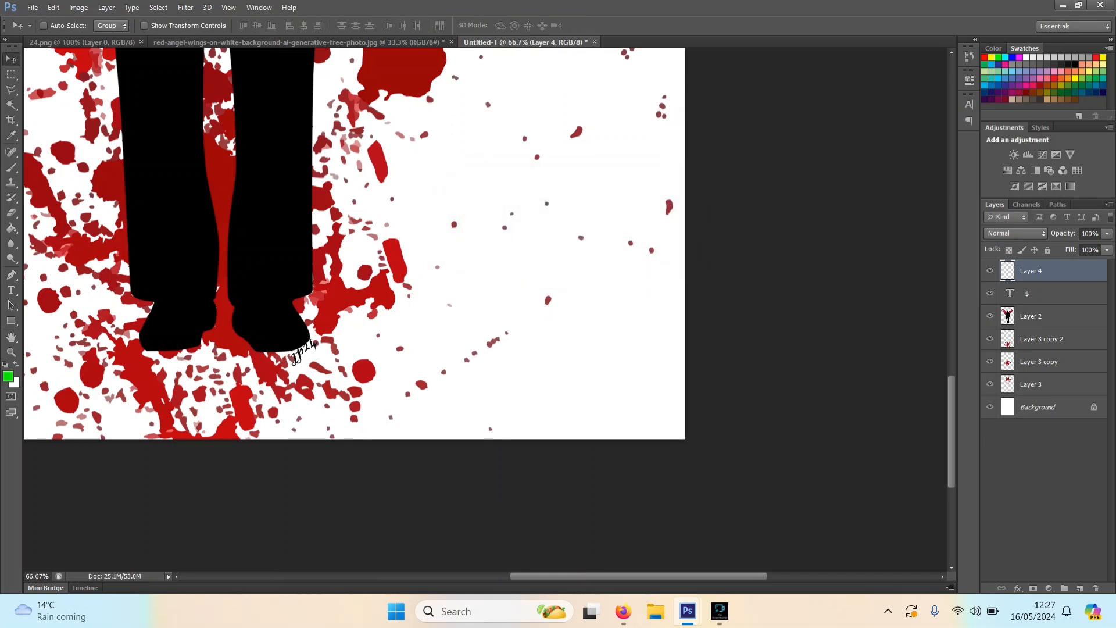
key("ctrl+minus")
key("ctrl+minus")
key("ctrl+minus")
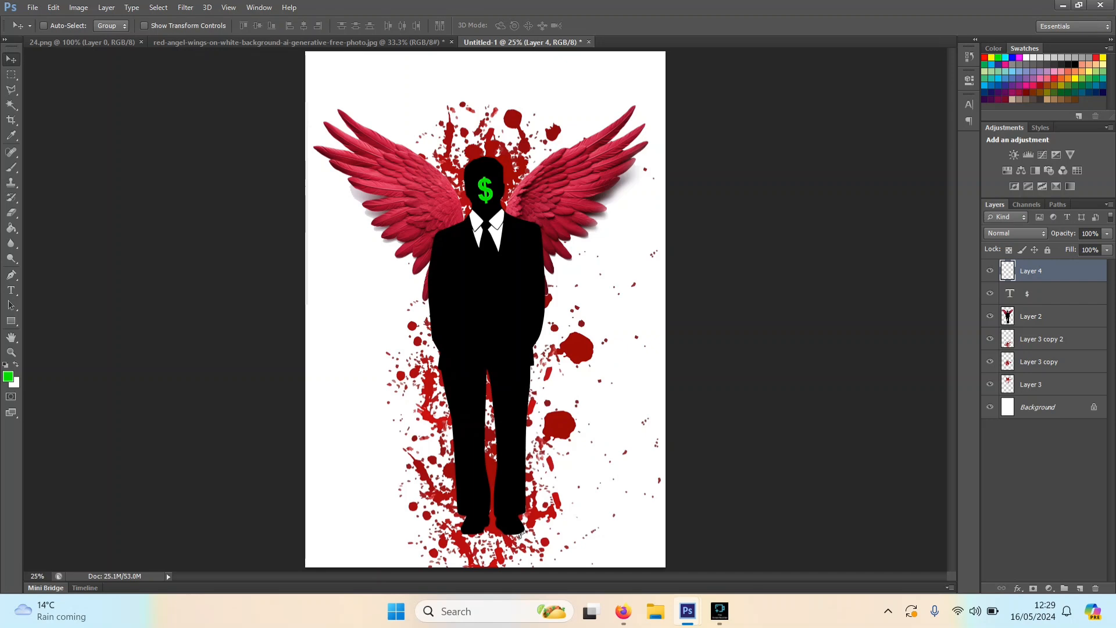
mouse_move(688, 610)
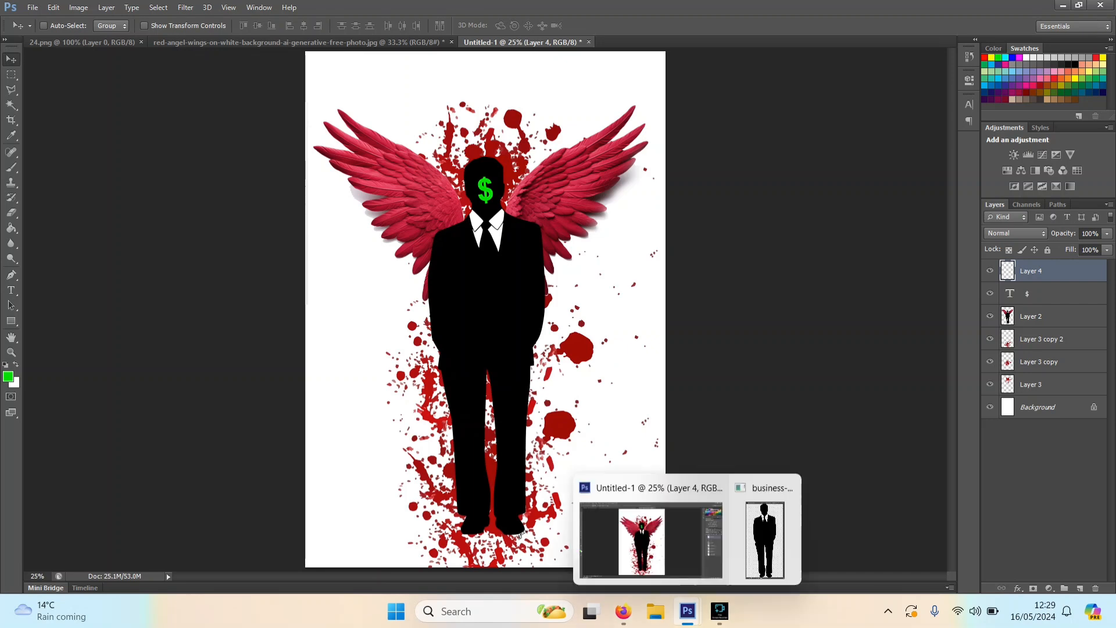